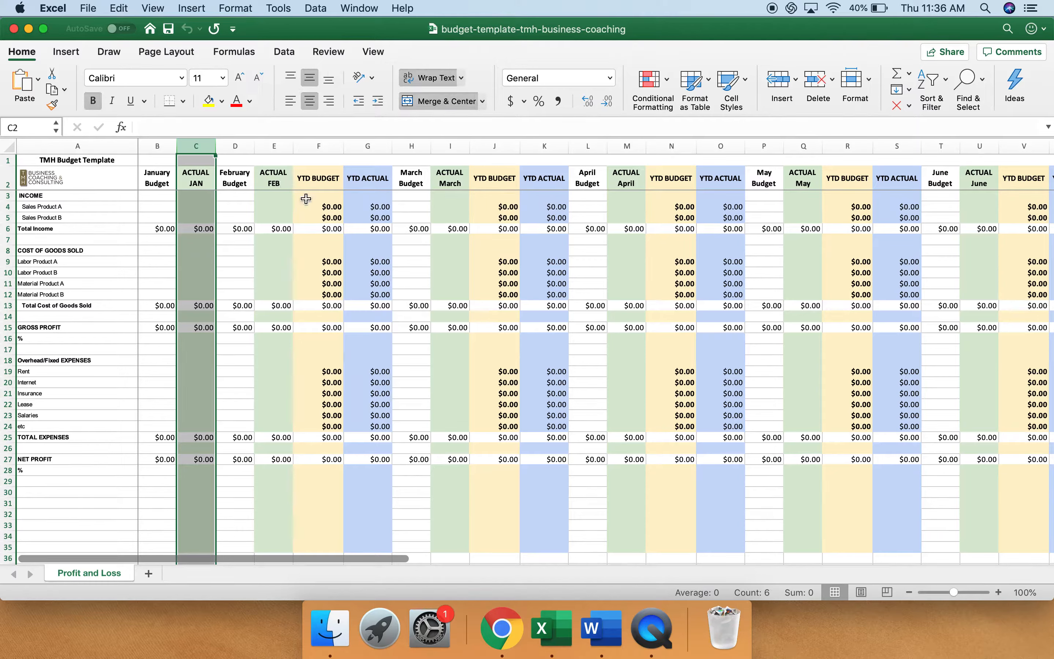
# Hide all the ACTUAL, YTD BUDGET and YTD ACTUAL columns from January through September, leaving only the monthly budget columns
pyautogui.keyDown('super'); pyautogui.click(278, 146); pyautogui.keyUp('super')
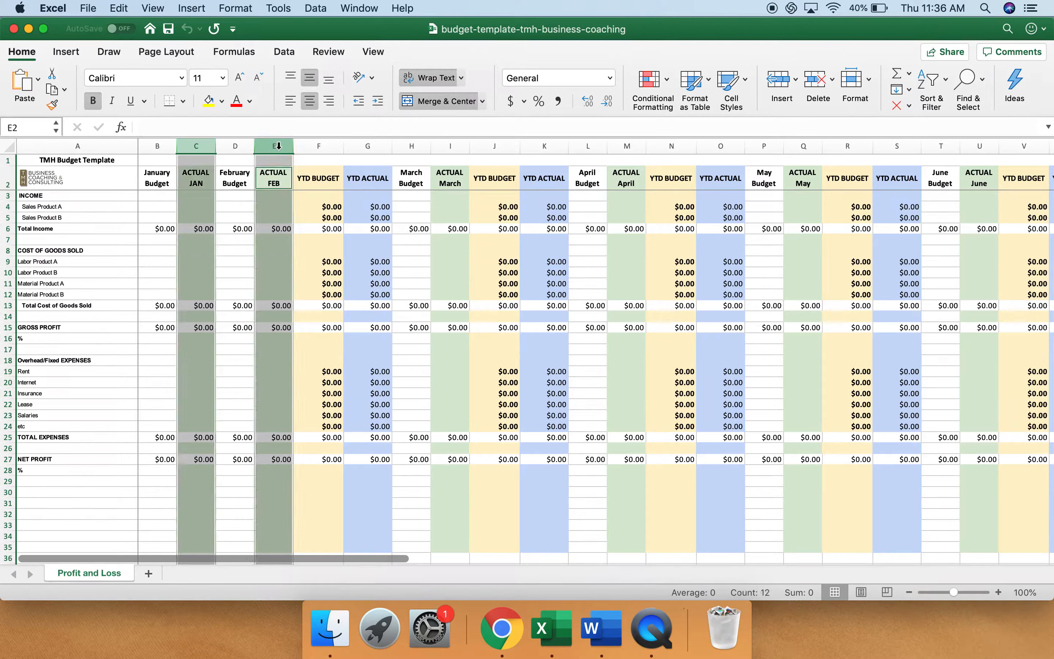
pyautogui.keyDown('super'); pyautogui.click(323, 146); pyautogui.keyUp('super')
pyautogui.keyDown('super'); pyautogui.click(387, 148); pyautogui.keyUp('super')
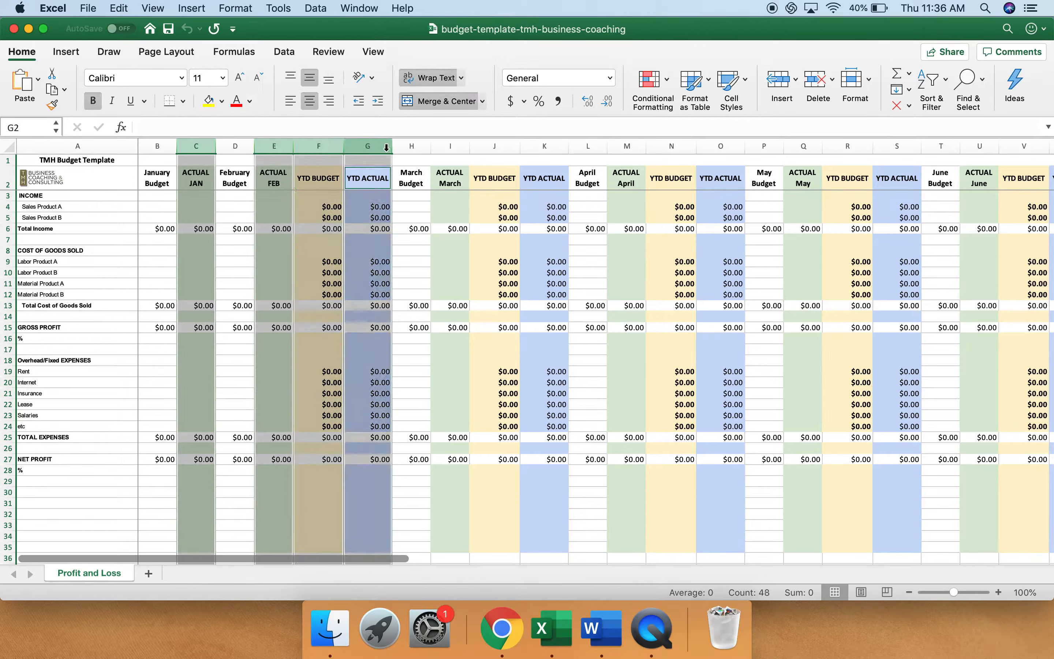
pyautogui.keyDown('super'); pyautogui.click(456, 146); pyautogui.keyUp('super')
pyautogui.keyDown('super'); pyautogui.click(495, 147); pyautogui.keyUp('super')
pyautogui.keyDown('super'); pyautogui.click(539, 147); pyautogui.keyUp('super')
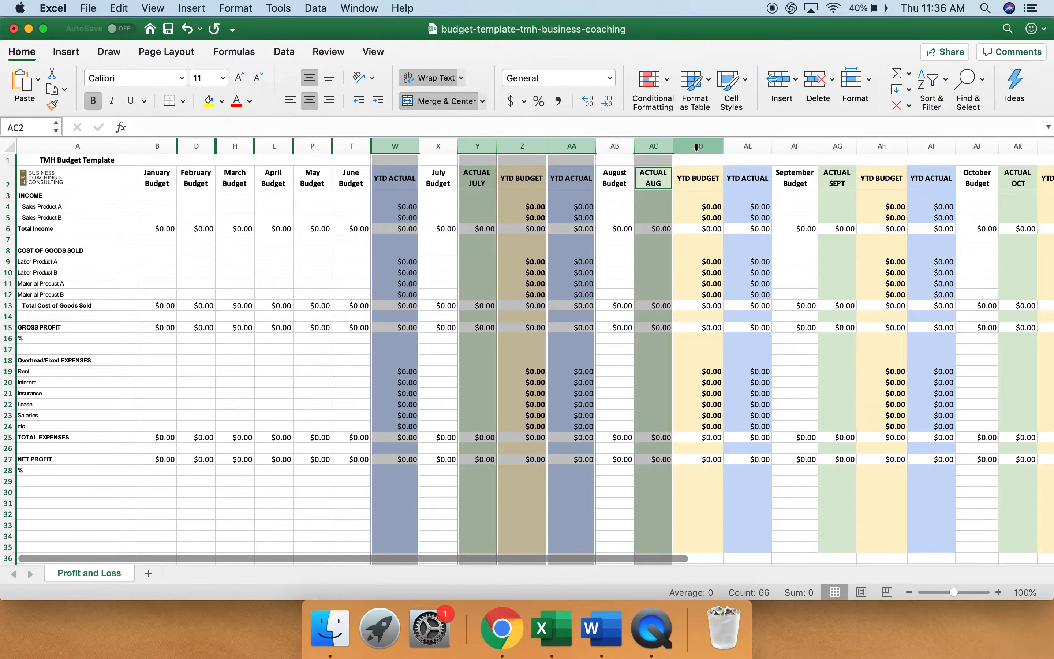
pyautogui.keyDown('super'); pyautogui.click(697, 146); pyautogui.keyUp('super')
pyautogui.keyDown('super'); pyautogui.click(747, 146); pyautogui.keyUp('super')
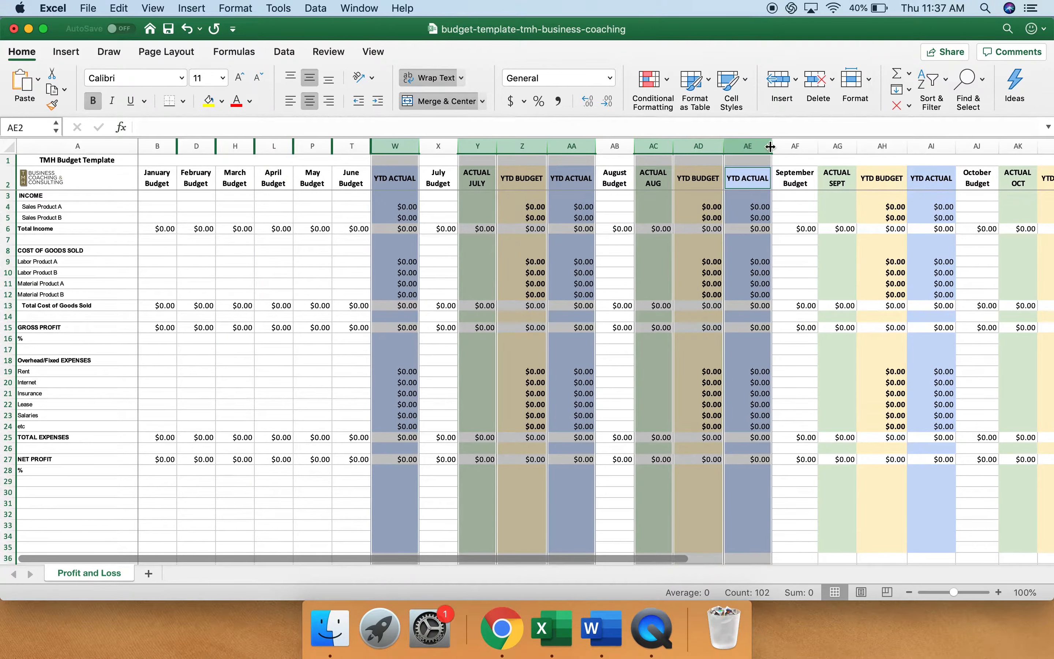
pyautogui.keyDown('super'); pyautogui.click(837, 146); pyautogui.keyUp('super')
pyautogui.keyDown('super'); pyautogui.click(880, 146); pyautogui.keyUp('super')
pyautogui.keyDown('super'); pyautogui.click(918, 147); pyautogui.keyUp('super')
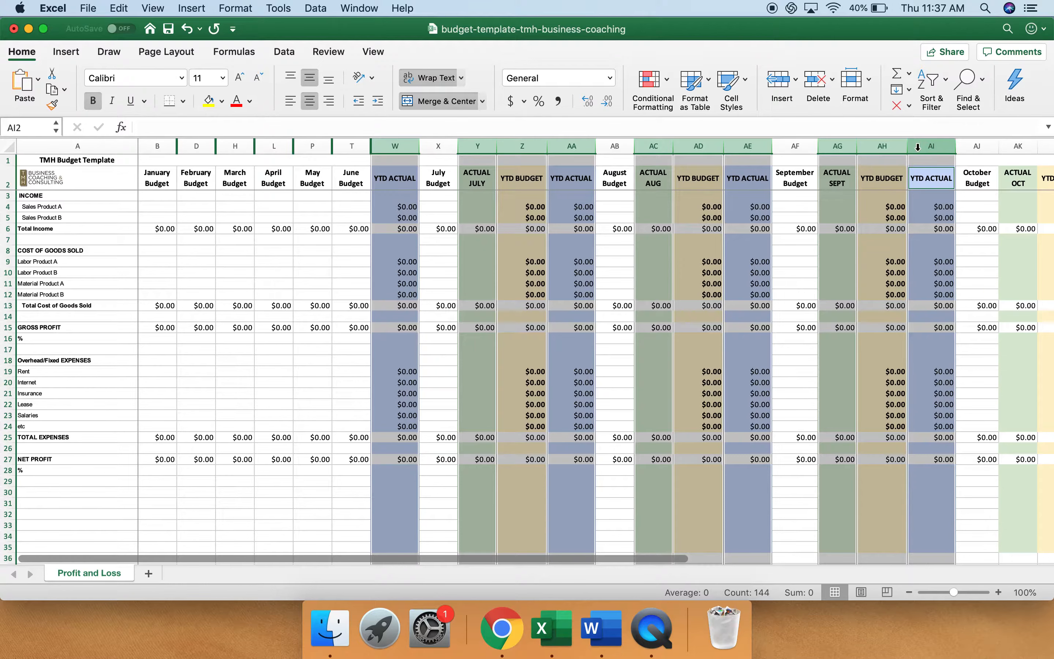
pyautogui.rightClick(918, 147)
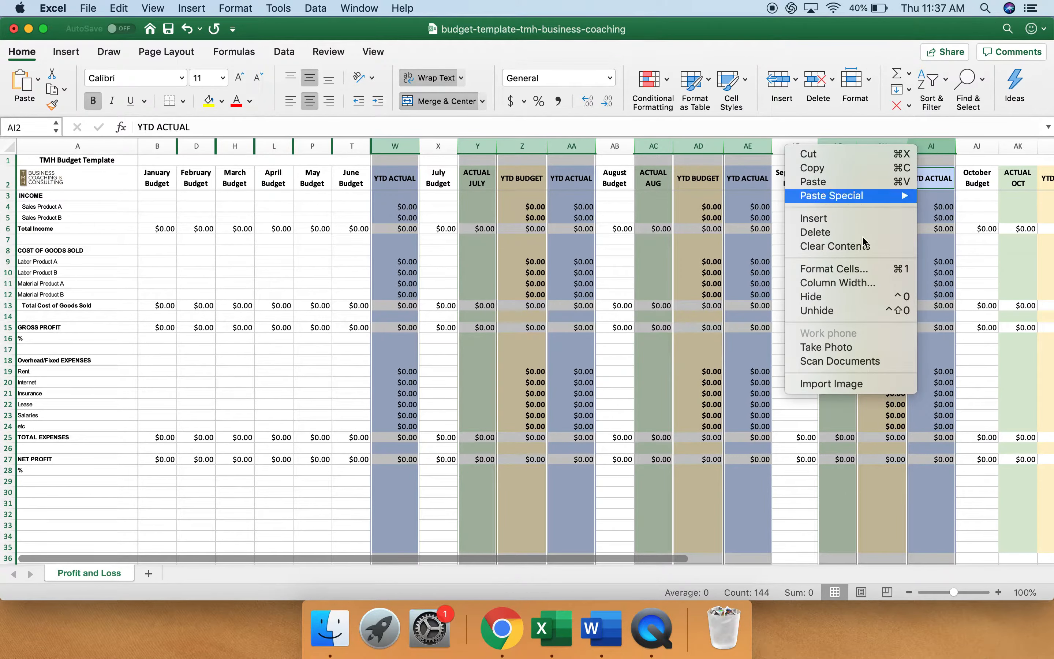
pyautogui.click(831, 296)
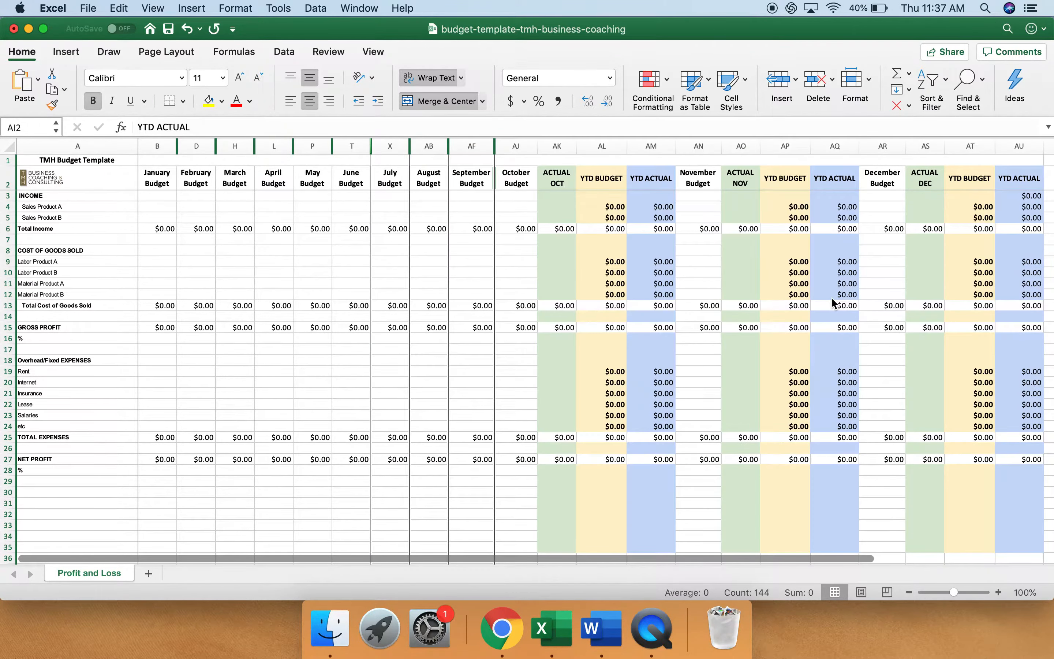
# Hide the ACTUAL, YTD BUDGET and YTD ACTUAL columns for October, November and December
pyautogui.click(557, 144)
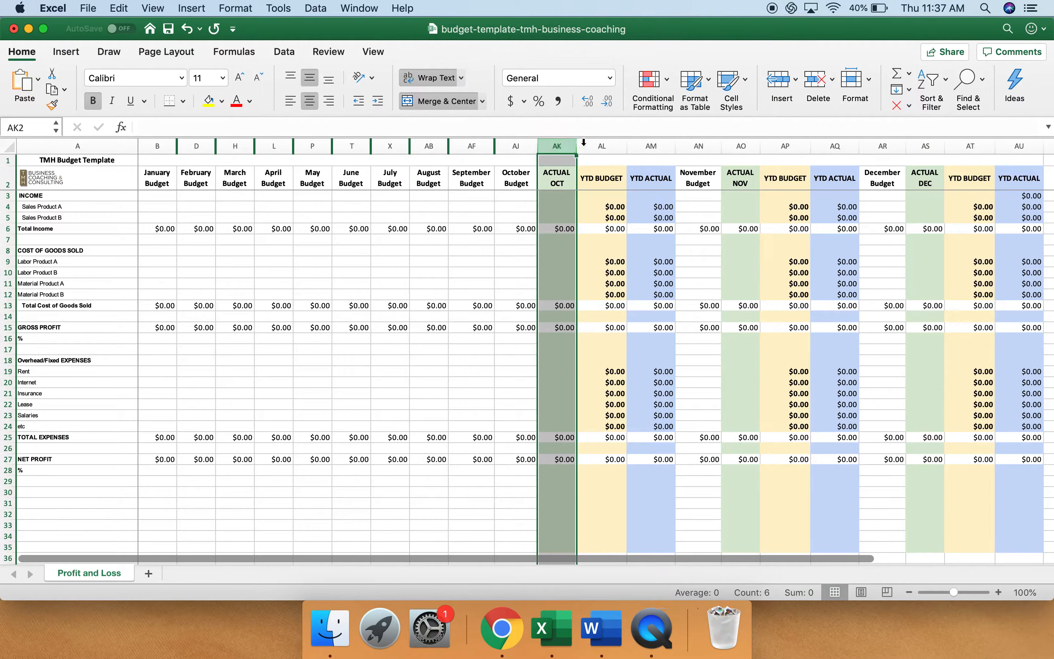
pyautogui.keyDown('super'); pyautogui.click(602, 146); pyautogui.keyUp('super')
pyautogui.keyDown('super'); pyautogui.click(643, 146); pyautogui.keyUp('super')
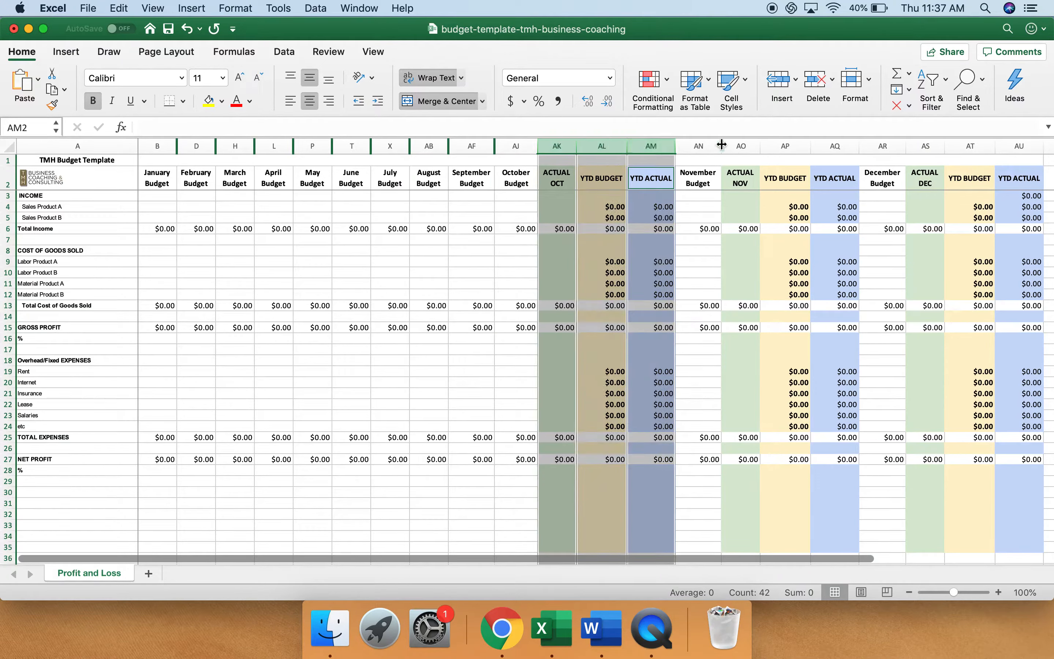
pyautogui.keyDown('super'); pyautogui.click(741, 146); pyautogui.keyUp('super')
pyautogui.keyDown('super'); pyautogui.click(802, 148); pyautogui.keyUp('super')
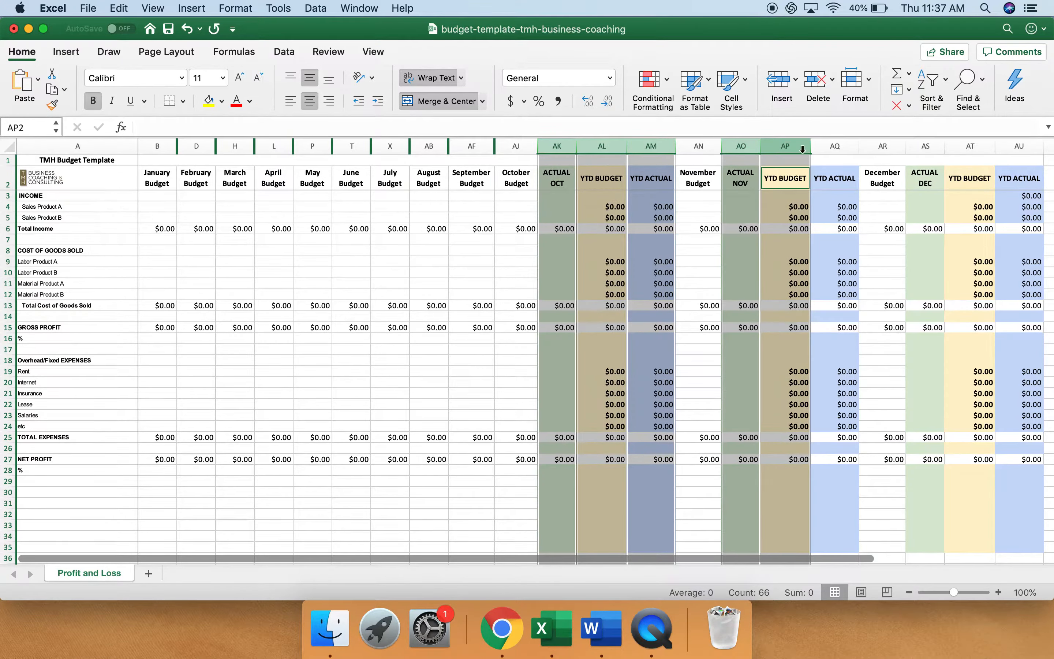
pyautogui.keyDown('super'); pyautogui.click(835, 146); pyautogui.keyUp('super')
pyautogui.keyDown('super'); pyautogui.click(926, 146); pyautogui.keyUp('super')
pyautogui.keyDown('super'); pyautogui.click(964, 146); pyautogui.keyUp('super')
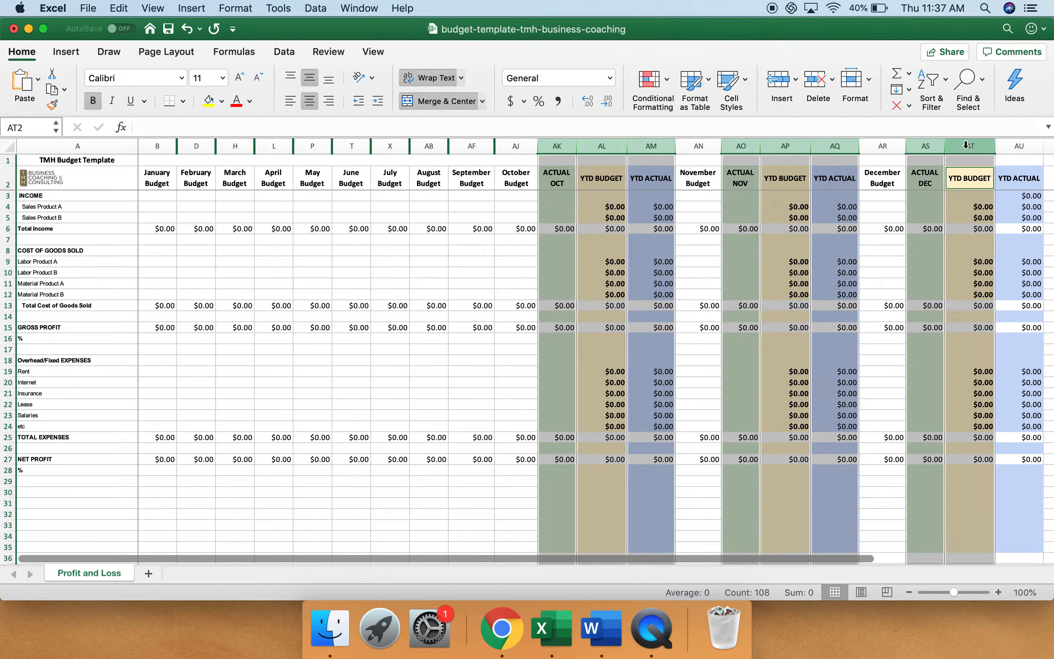
pyautogui.keyDown('super'); pyautogui.click(1015, 146); pyautogui.keyUp('super')
pyautogui.rightClick(1015, 146)
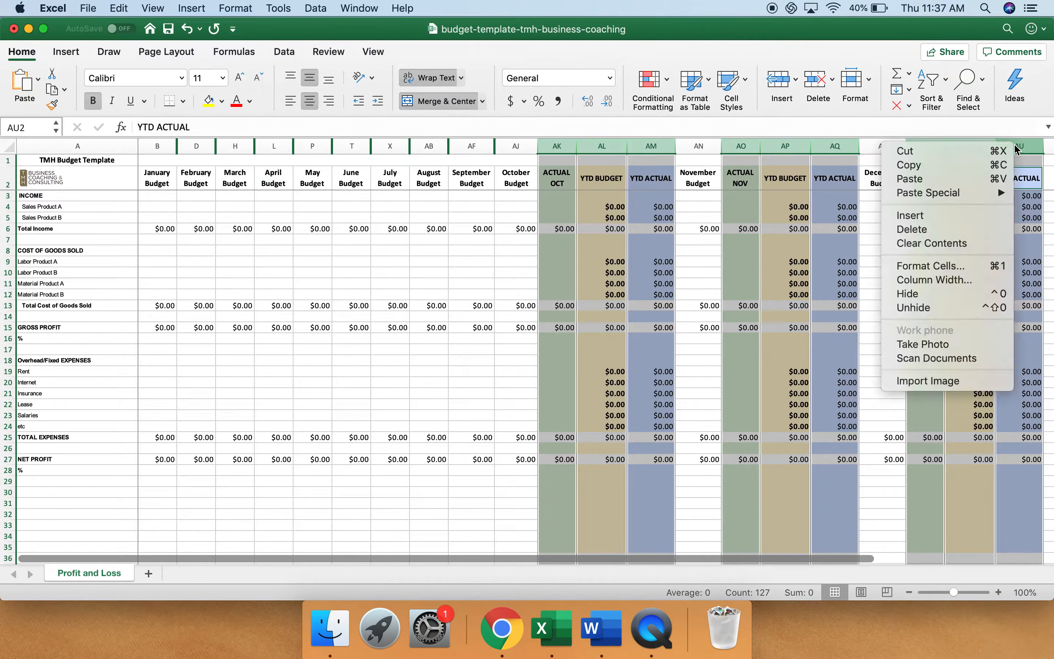
pyautogui.click(928, 293)
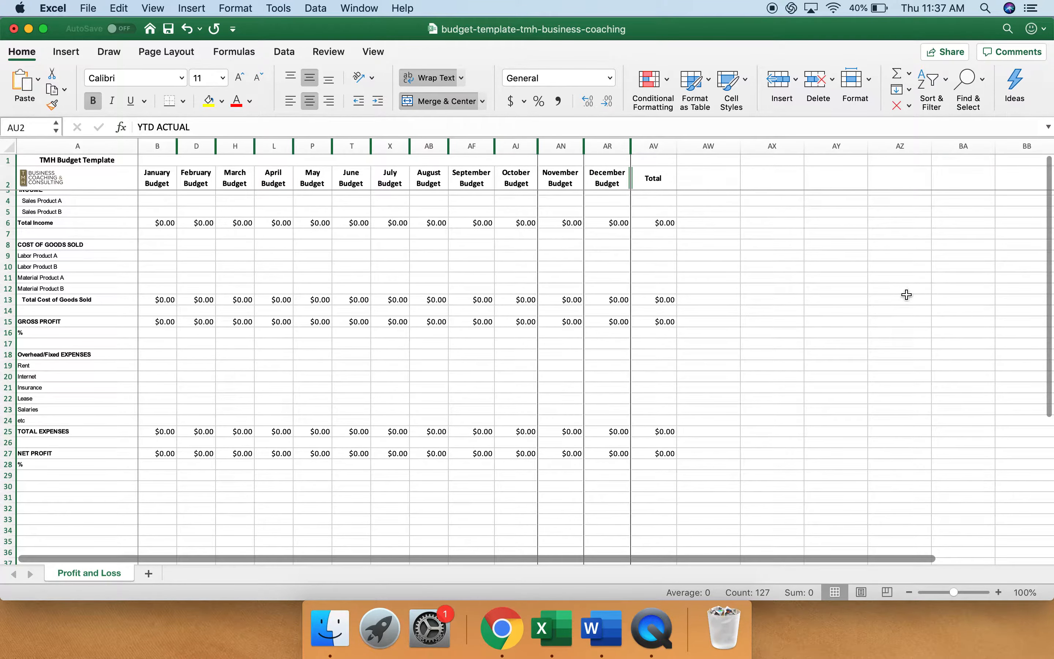
pyautogui.scroll(1, 489, 295)
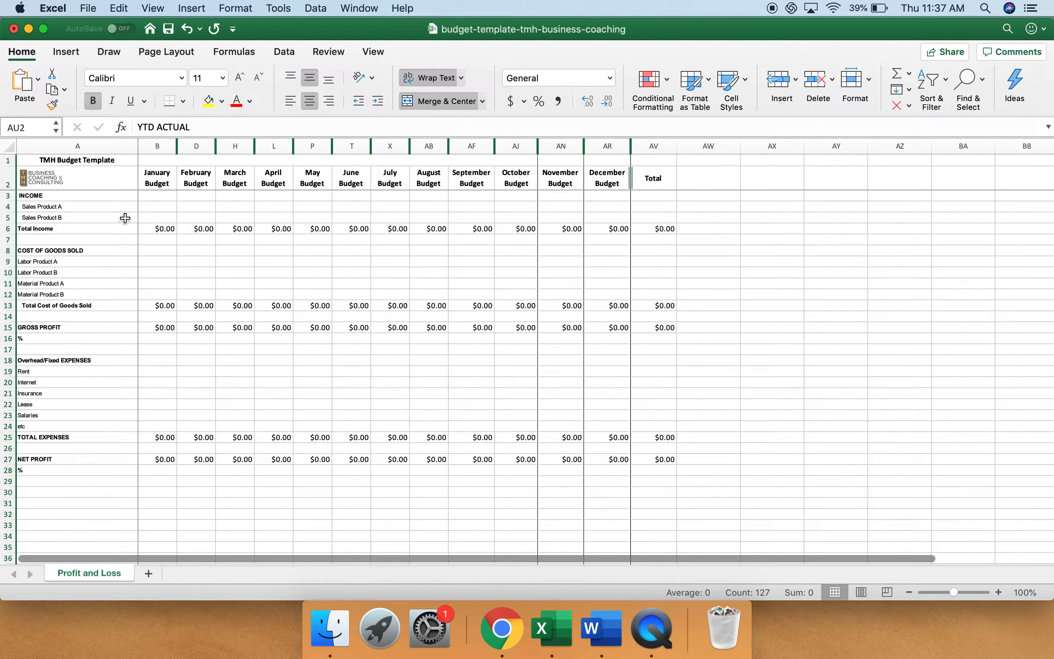
# Check the January Total Income and Gross Profit formulas, and expand the workbook window to full screen
pyautogui.click(163, 228)
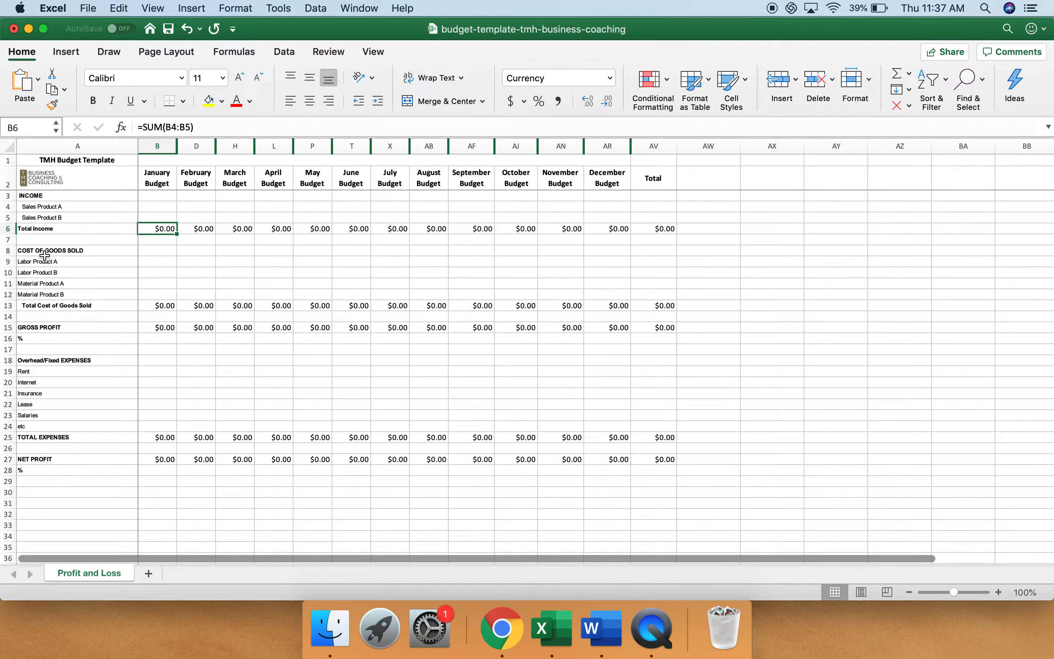
pyautogui.click(166, 328)
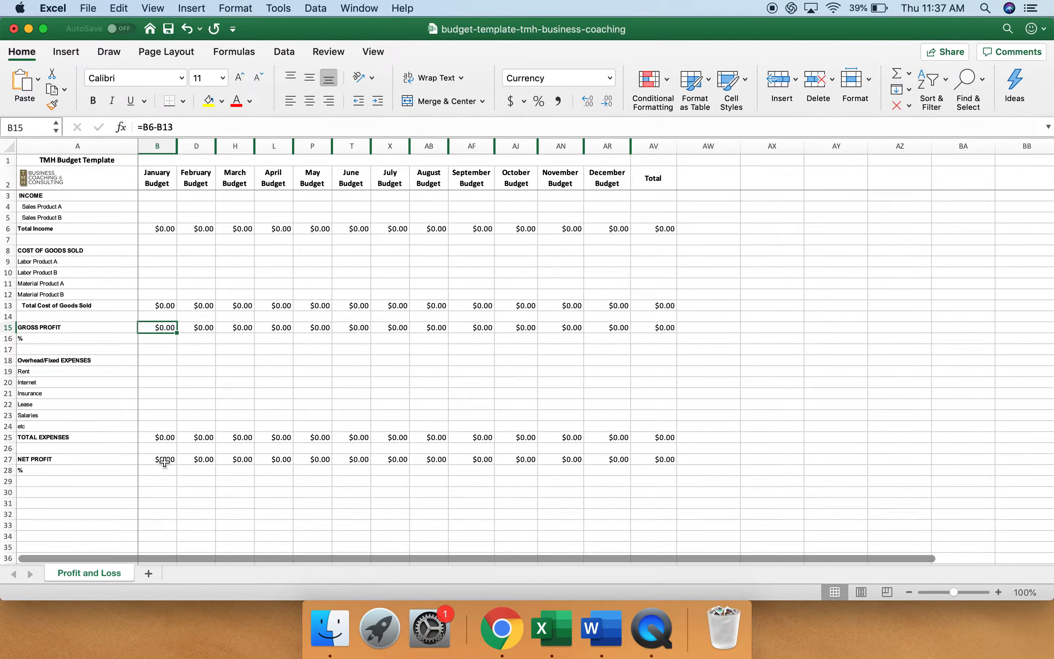
pyautogui.click(44, 29)
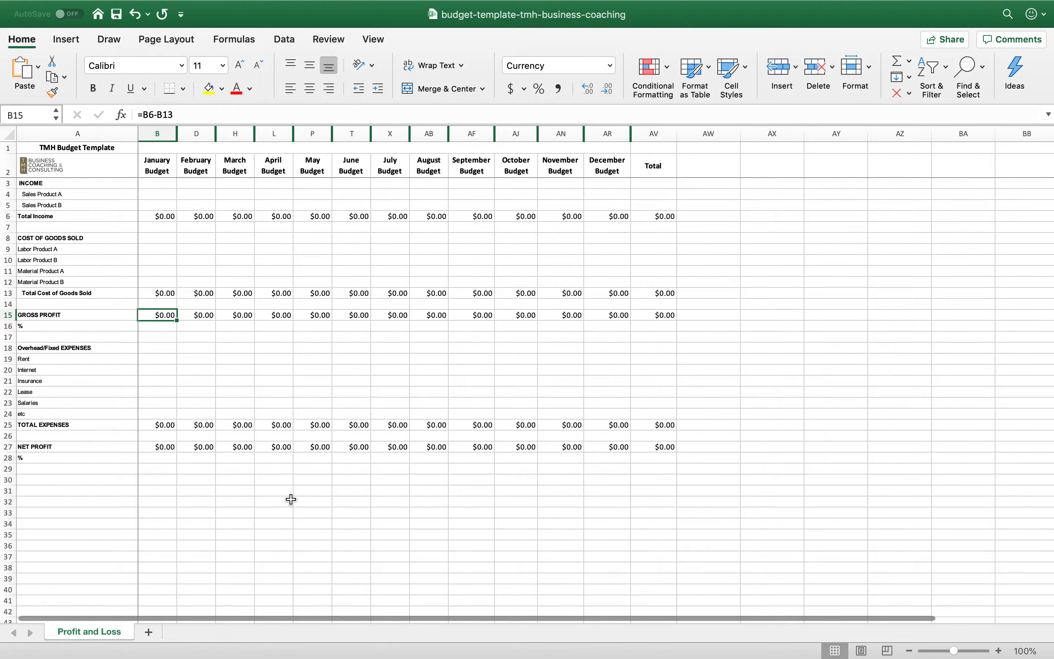
# Enter 150000 as the January budget's Total Income in cell B6
pyautogui.click(166, 220)
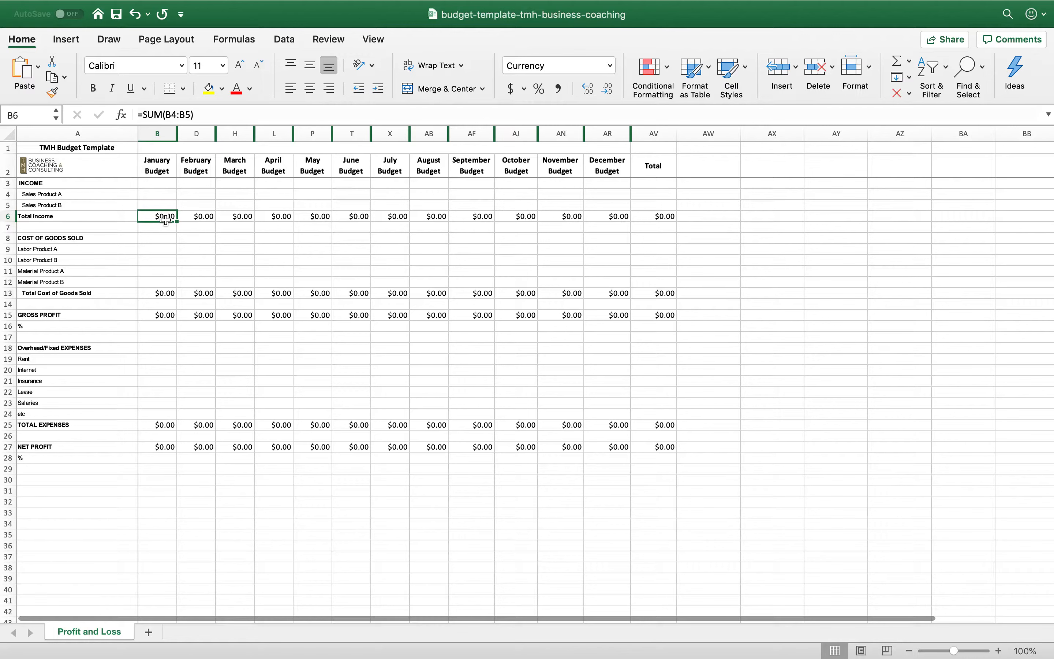
pyautogui.write('150000')
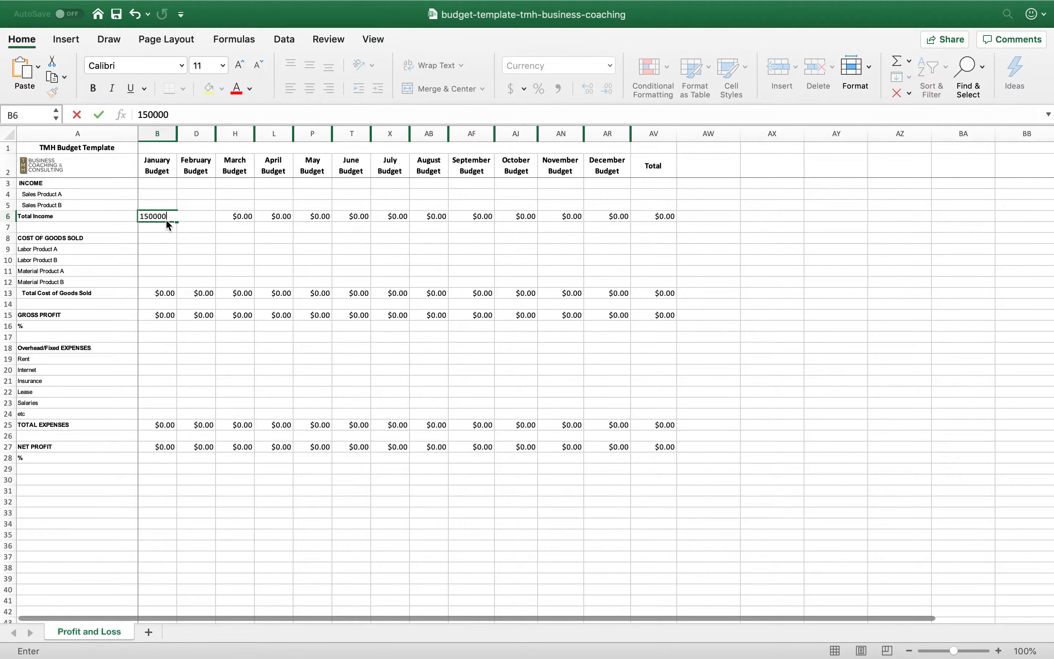
pyautogui.press('Return')
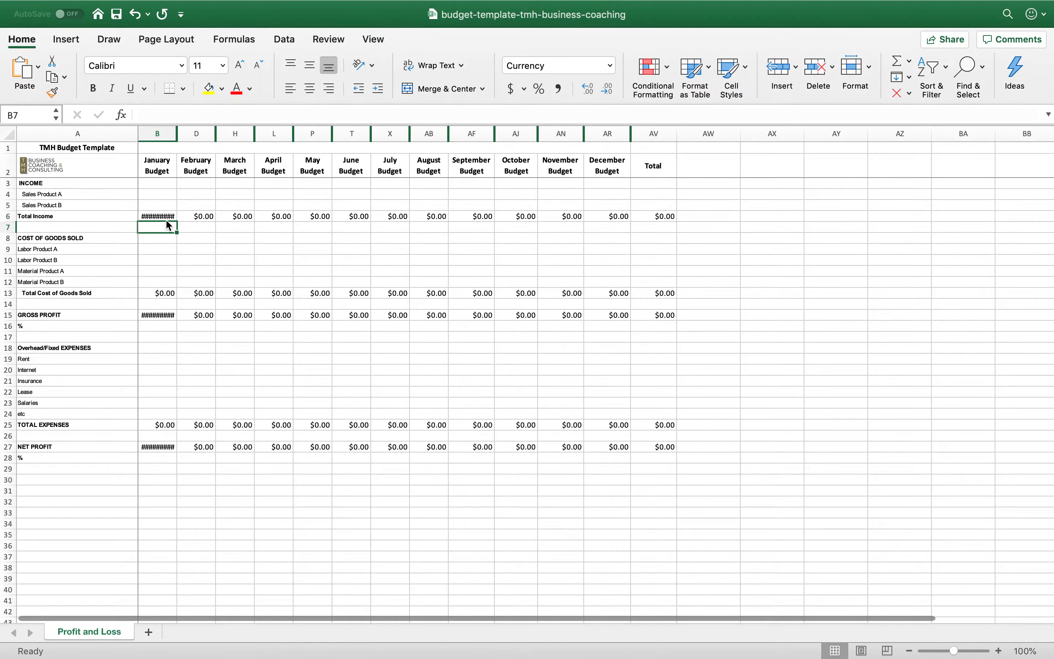
# Widen the January Budget column until its full dollar amounts fit, and shrink the ACTUAL JAN column to a thin strip
pyautogui.click(178, 133)
pyautogui.moveTo(178, 133); pyautogui.dragTo(186, 135)
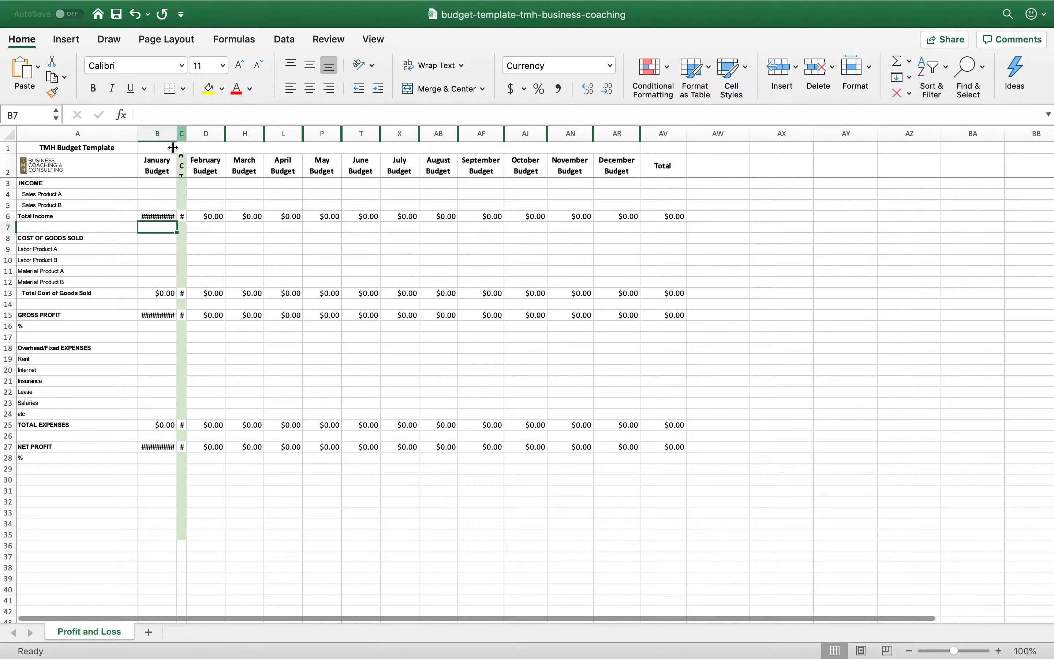
pyautogui.click(160, 215)
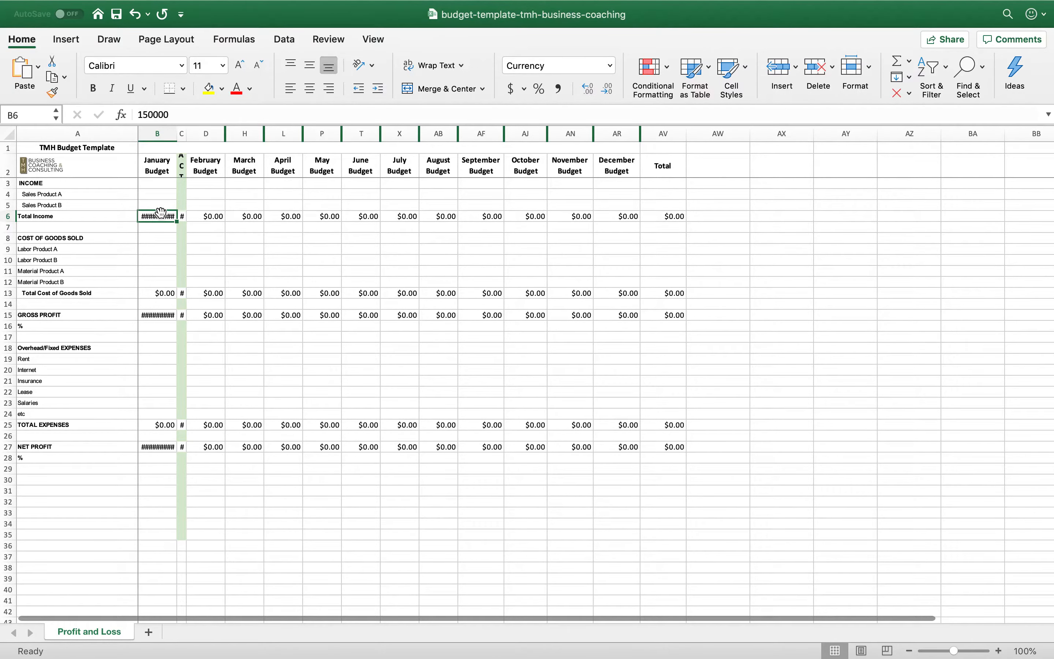
pyautogui.moveTo(177, 133); pyautogui.dragTo(190, 133)
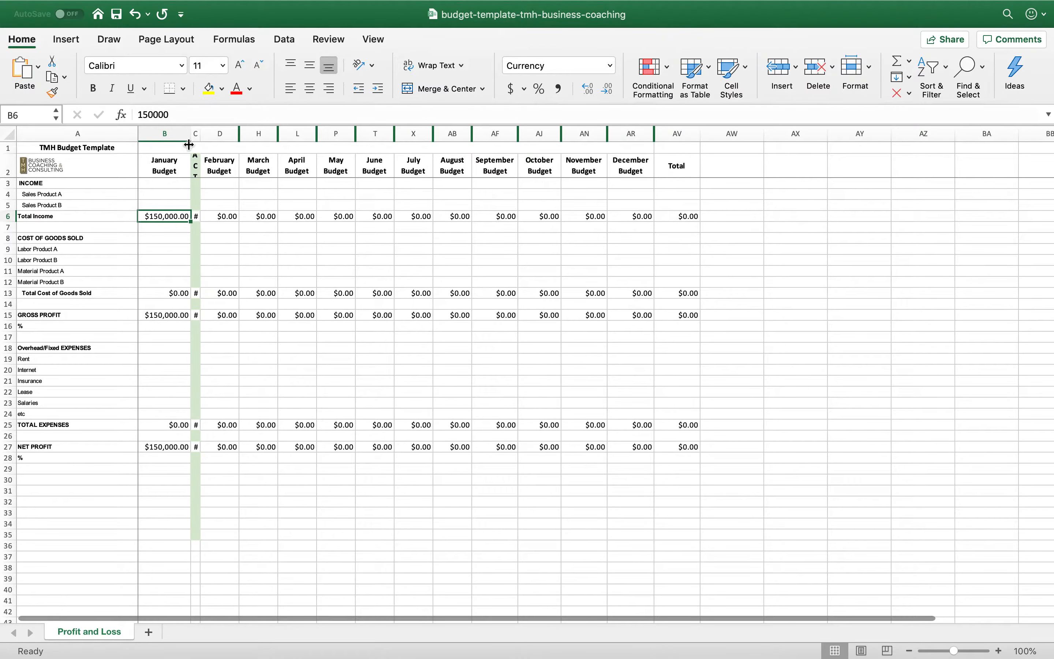
pyautogui.moveTo(200, 135); pyautogui.dragTo(192, 135)
pyautogui.click(172, 229)
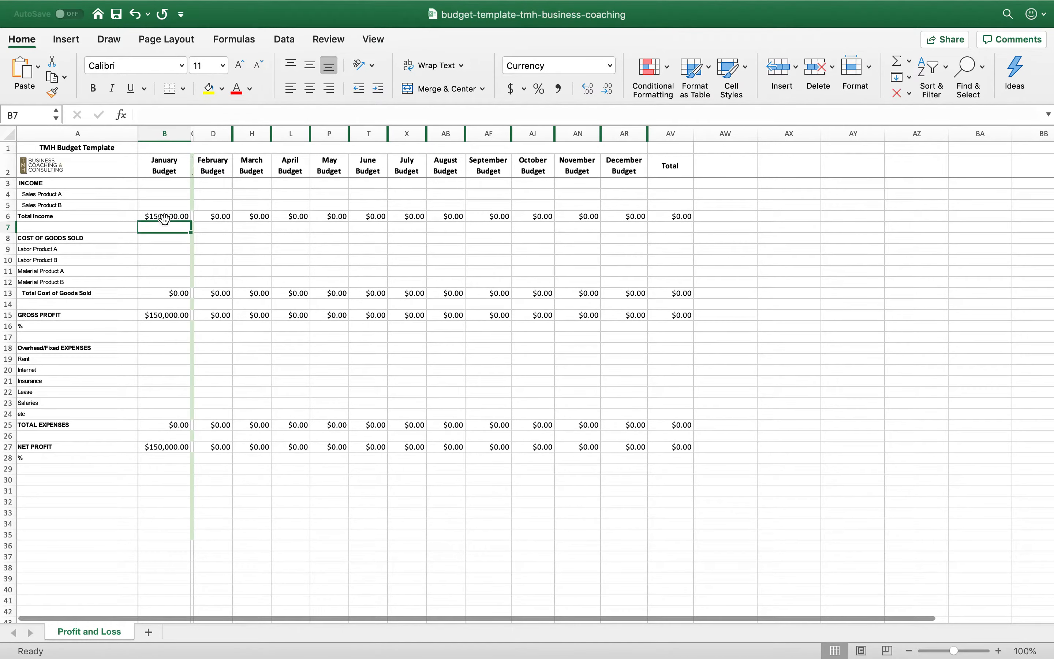
# Enter 75000 as the January budget's Total Cost of Goods Sold in cell B13
pyautogui.click(164, 217)
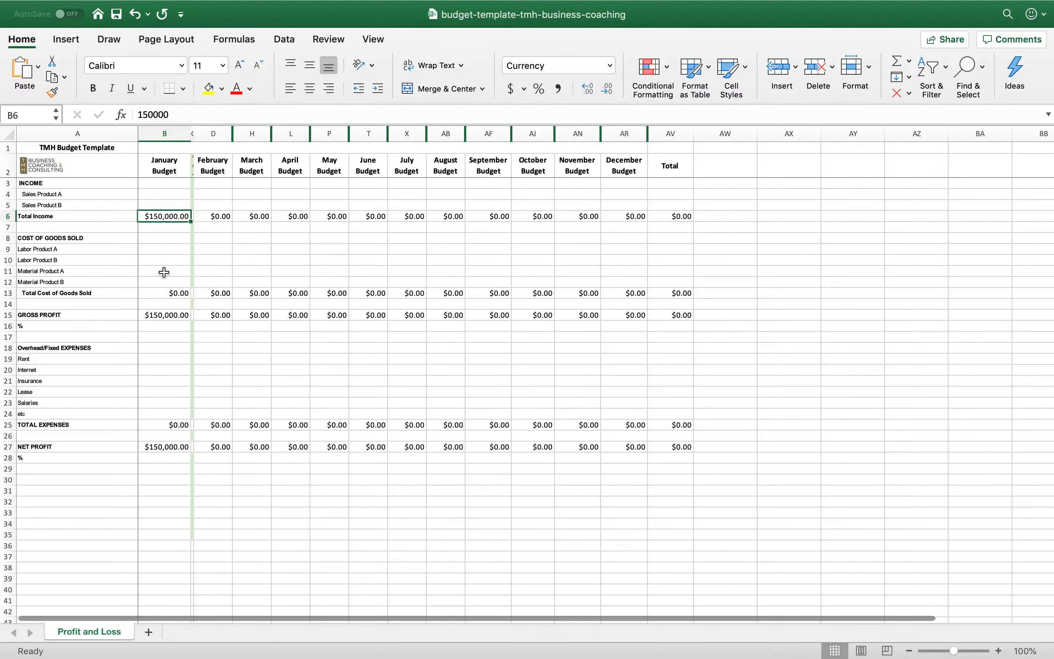
pyautogui.click(167, 249)
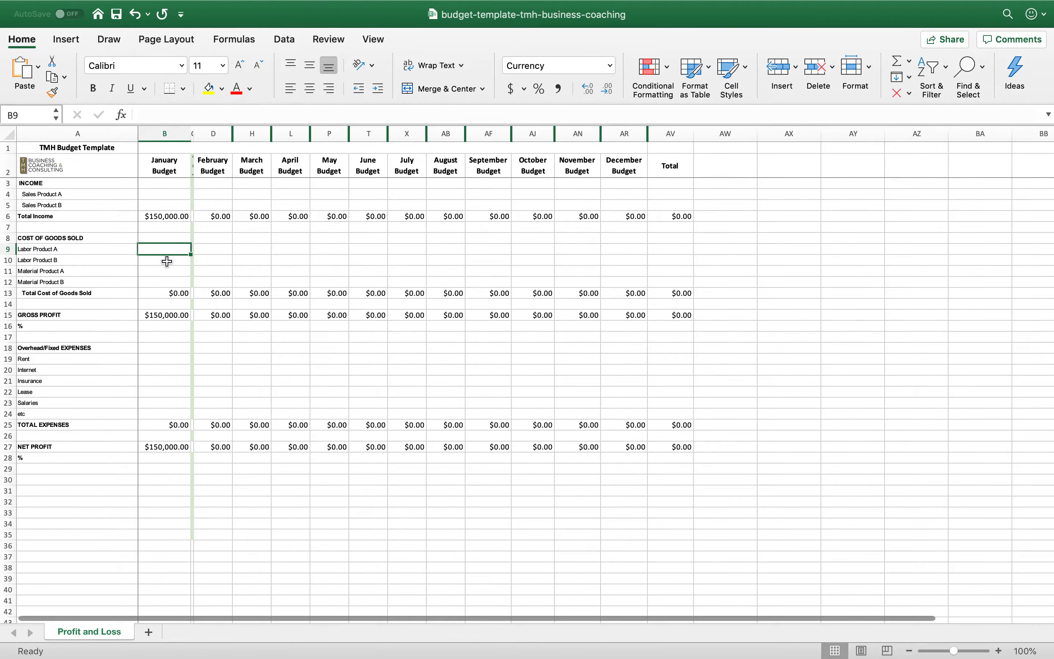
pyautogui.click(165, 295)
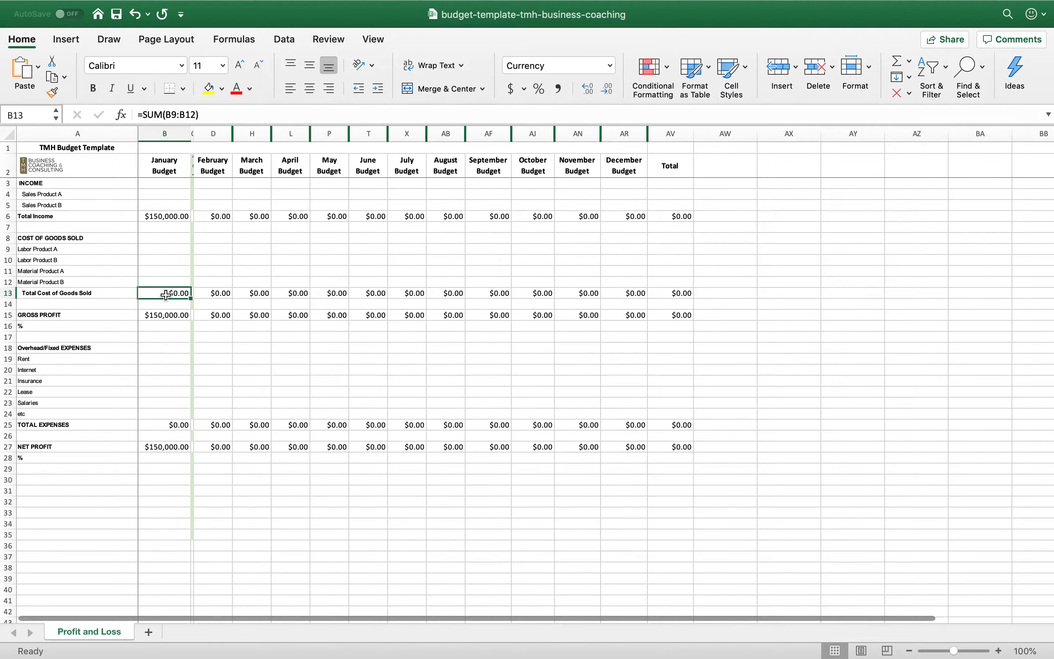
pyautogui.write('75000')
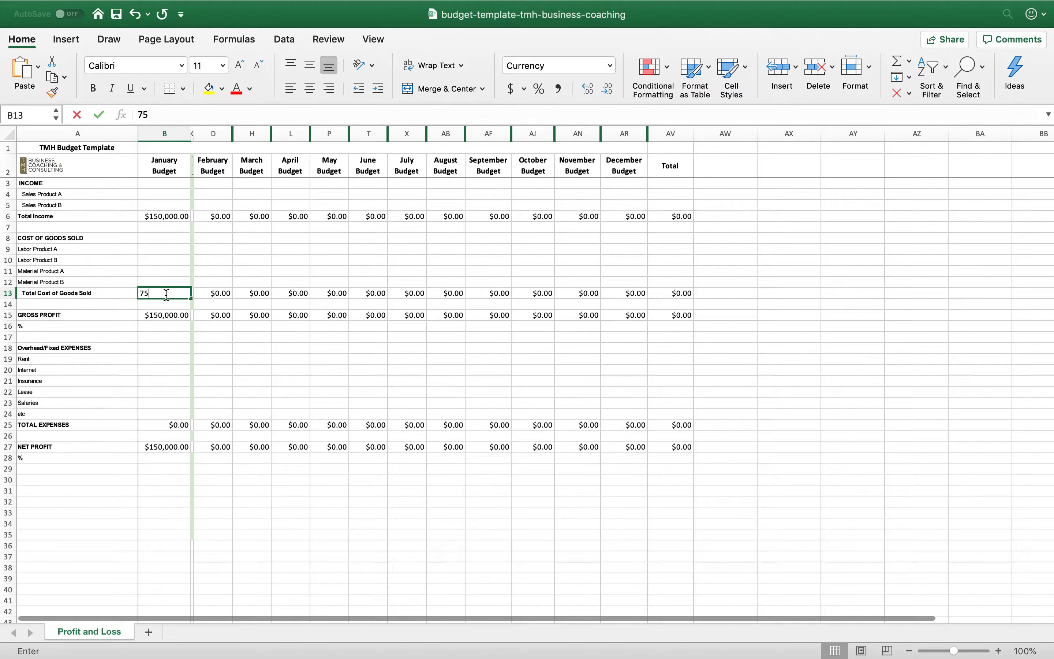
pyautogui.press('Return')
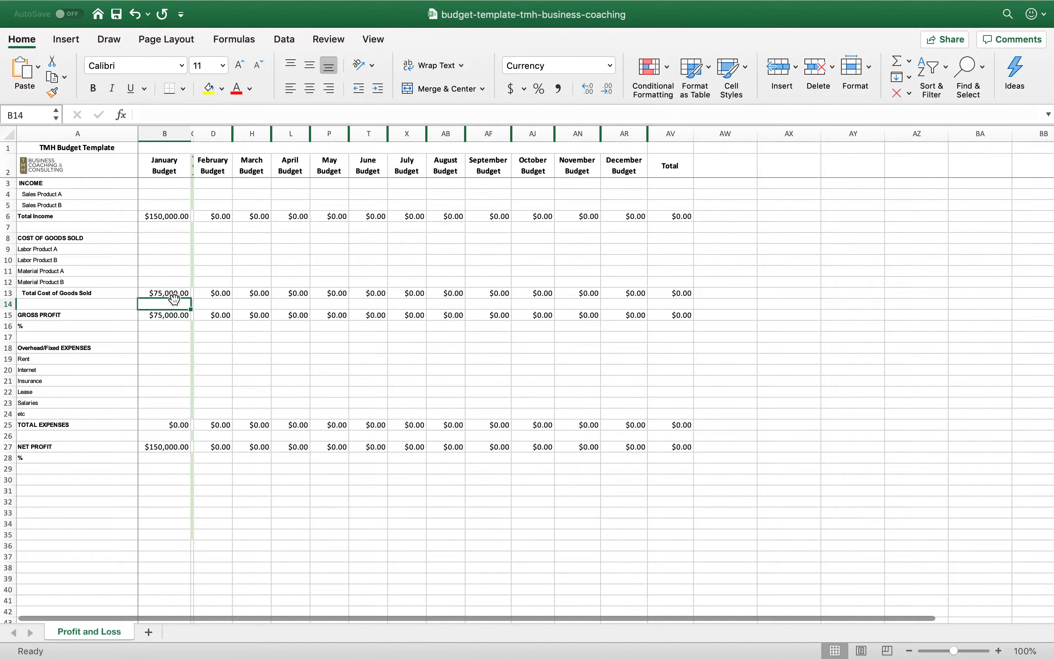
# Calculate January's cost of goods sold as a share of total income in B14 with =B13/B6, formatted as a percentage
pyautogui.click(180, 294)
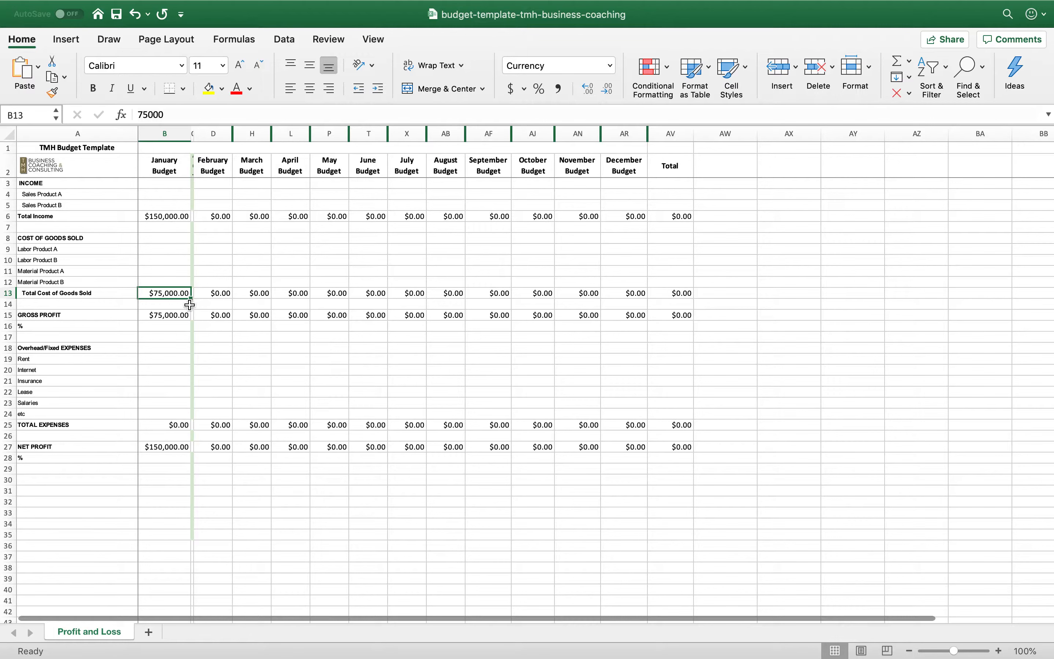
pyautogui.click(178, 305)
pyautogui.click(180, 293)
pyautogui.write('/')
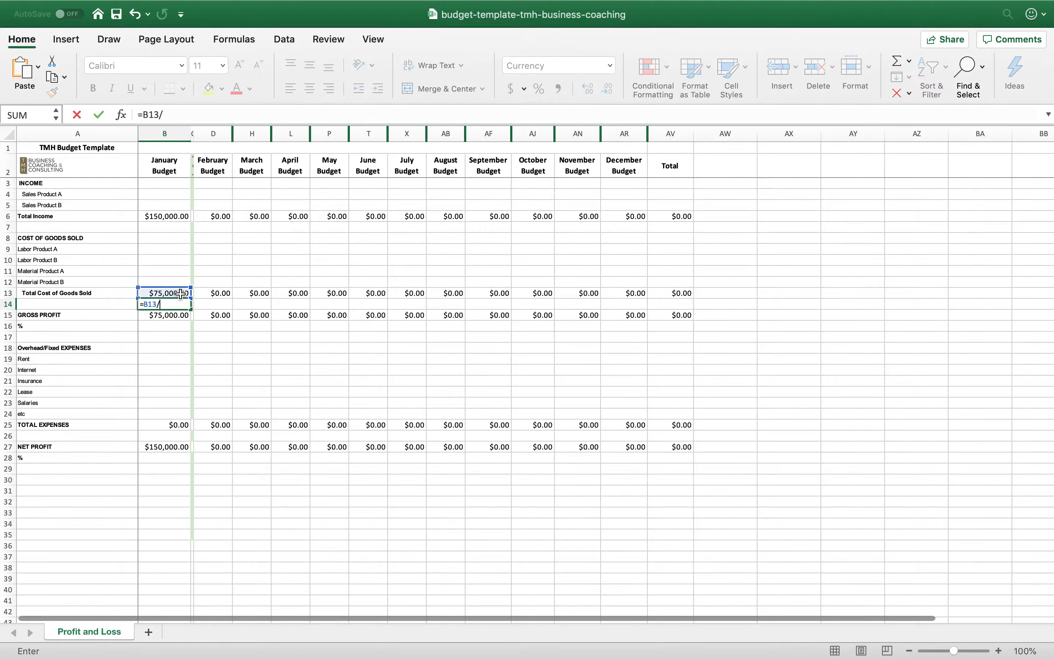
pyautogui.click(174, 218)
pyautogui.press('Return')
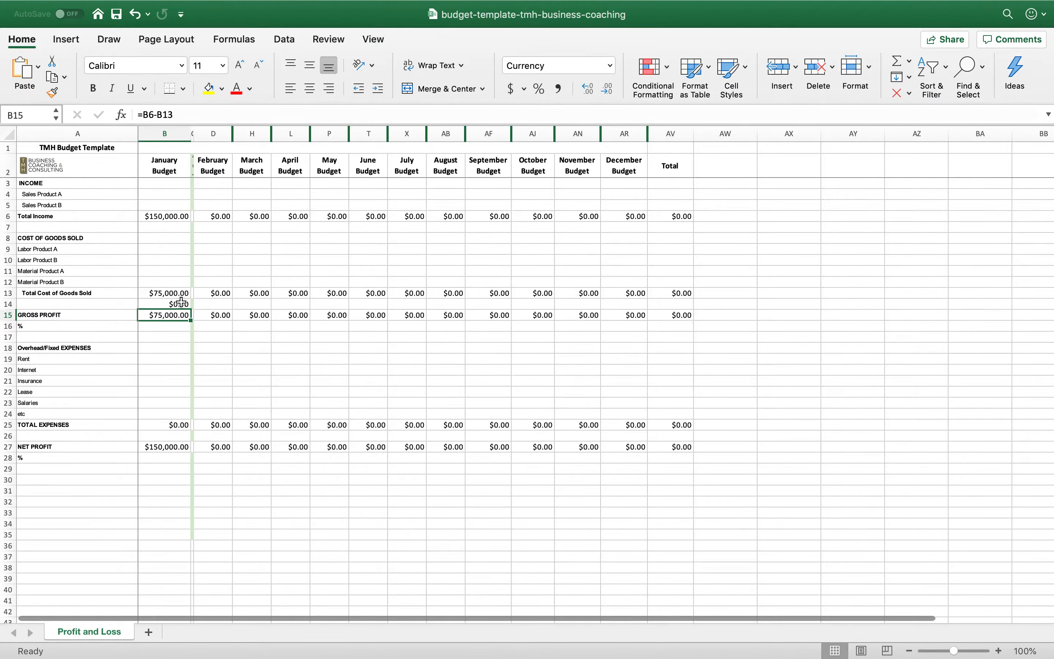
pyautogui.click(180, 304)
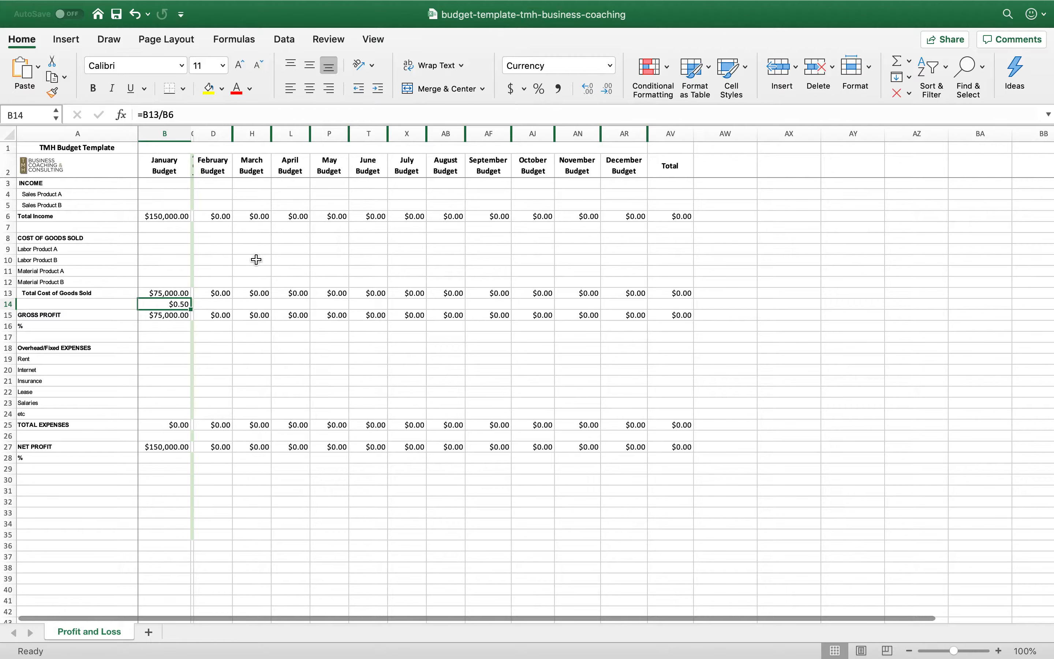
pyautogui.click(539, 89)
pyautogui.click(160, 368)
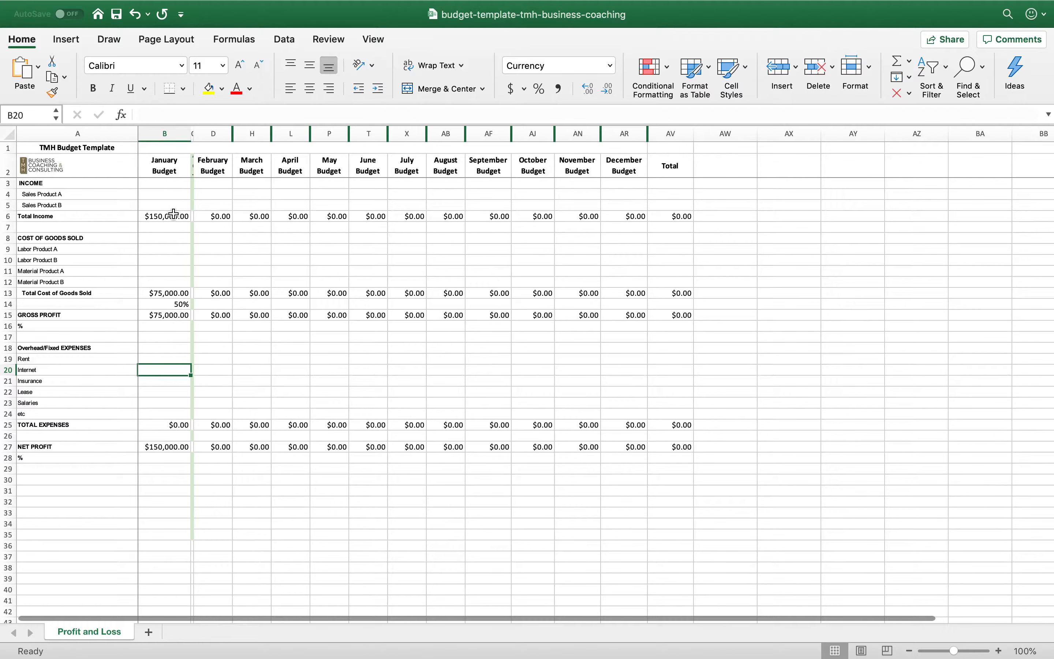
# Enter 200000 as the February budget's Total Income in D6 and widen column D until the full amount fits
pyautogui.click(220, 216)
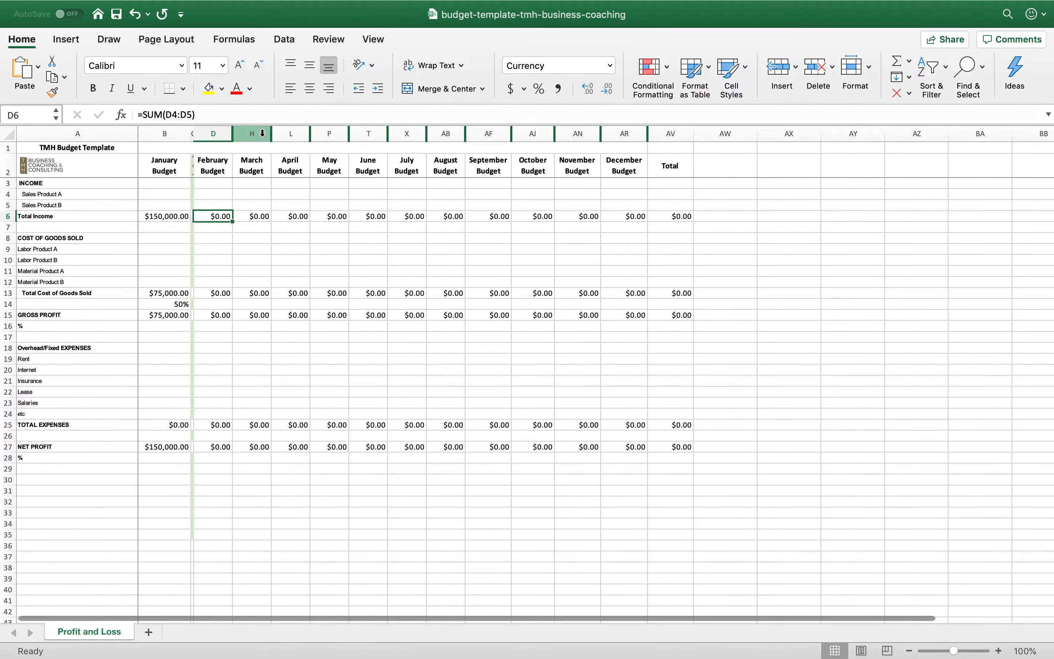
pyautogui.write('200000')
pyautogui.press('Return')
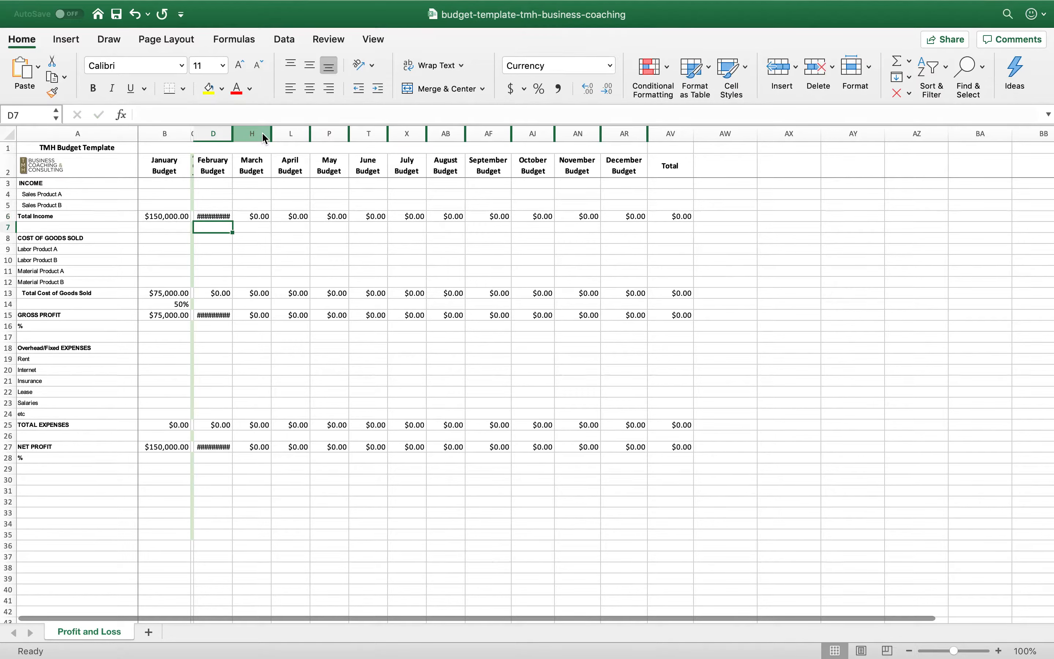
pyautogui.click(230, 166)
pyautogui.moveTo(233, 134); pyautogui.dragTo(250, 134)
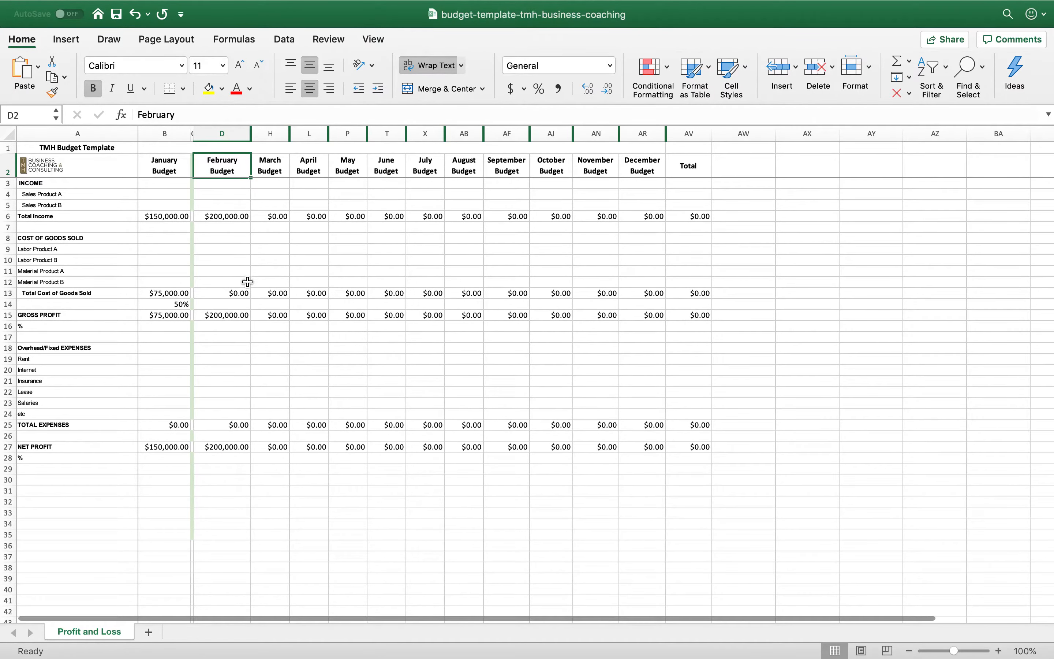
# Set February's Total Cost of Goods Sold in D13 to half of its total income with =.5*D6
pyautogui.click(235, 295)
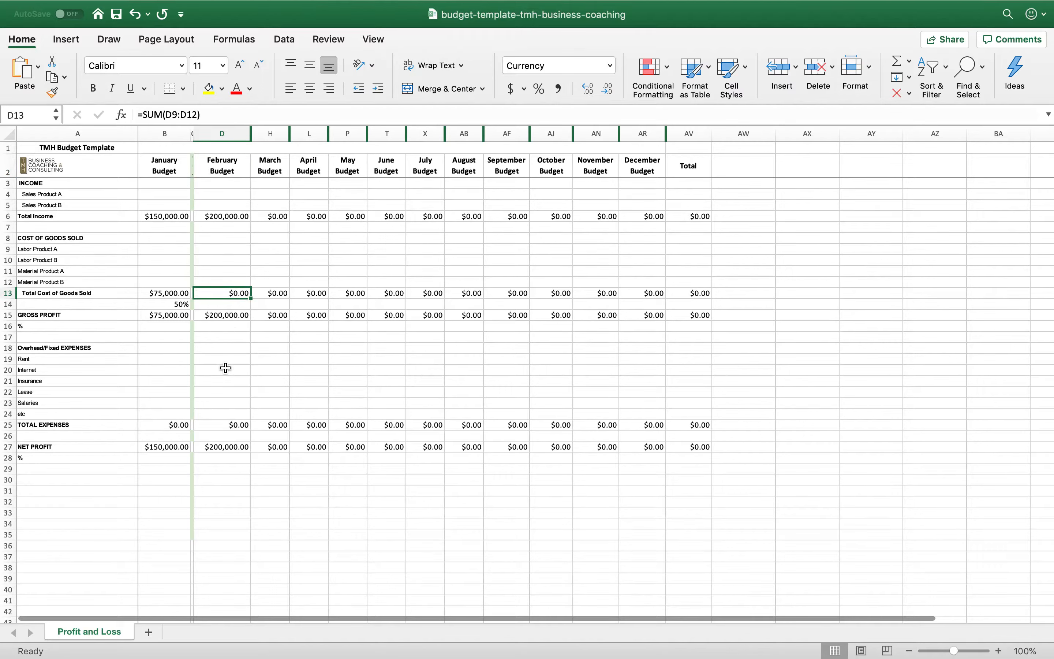
pyautogui.write('=.')
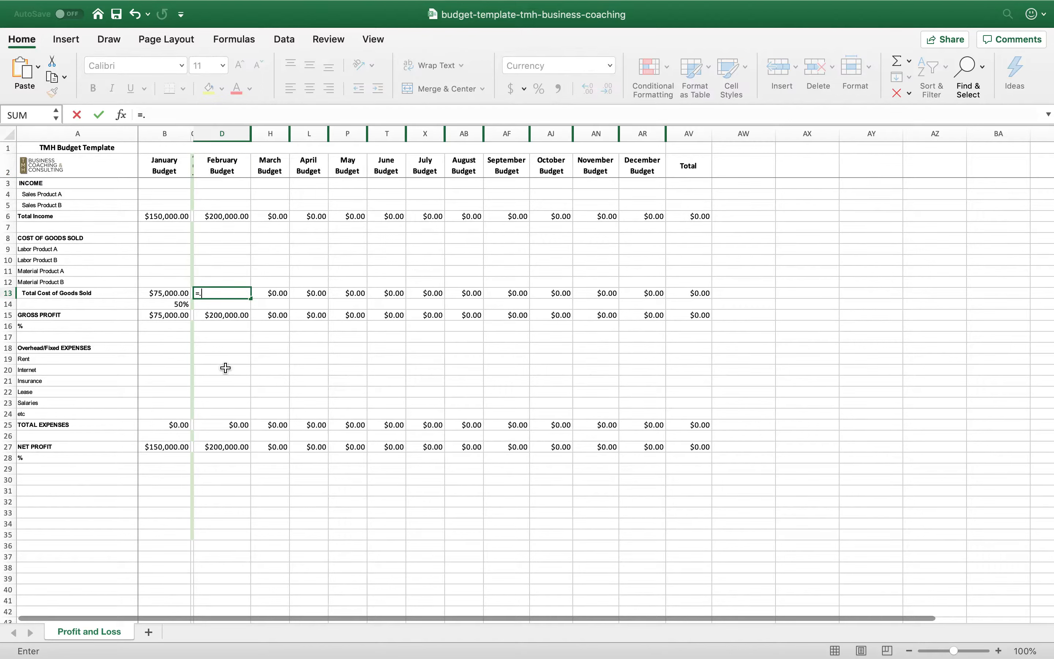
pyautogui.write('5*')
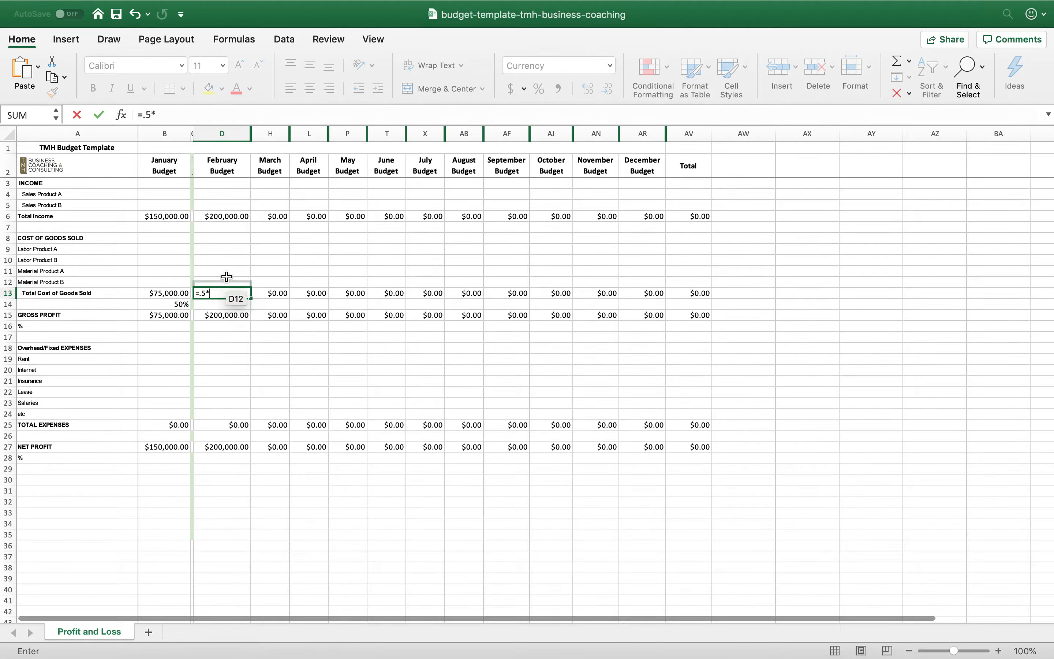
pyautogui.click(226, 216)
pyautogui.press('Return')
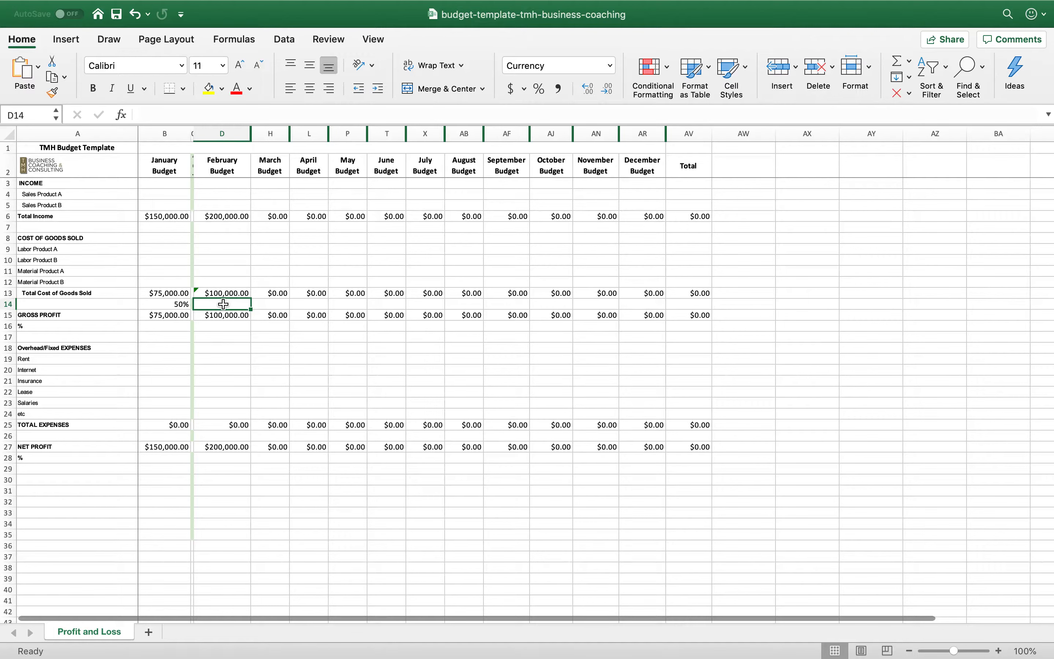
# Calculate February's cost of goods sold as a share of total income in D14 with =D13/D6
pyautogui.write('=')
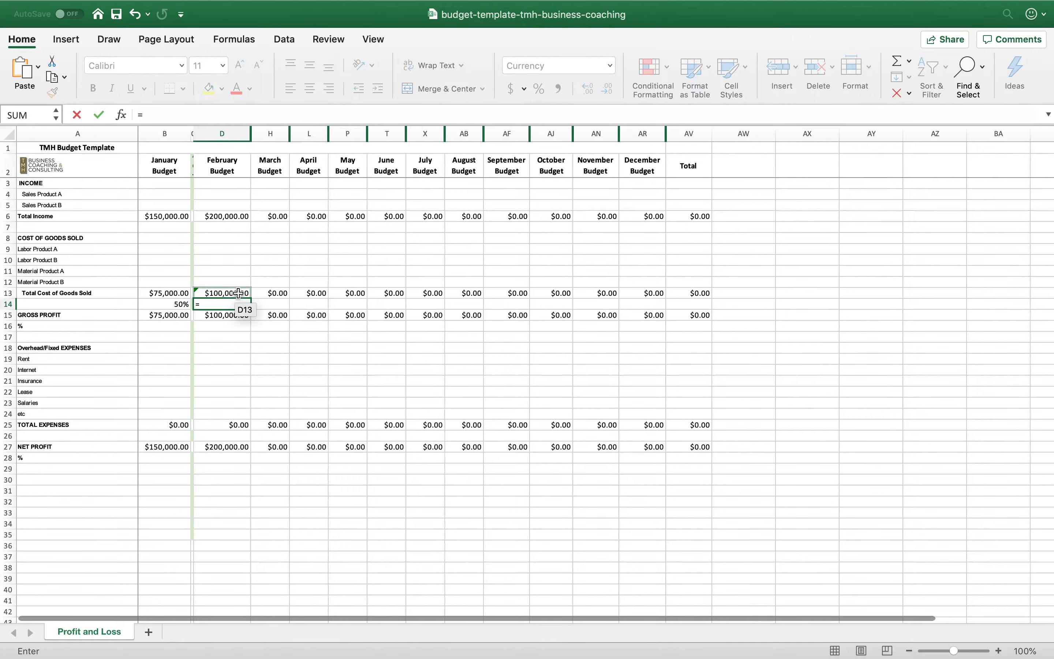
pyautogui.click(238, 292)
pyautogui.write('/')
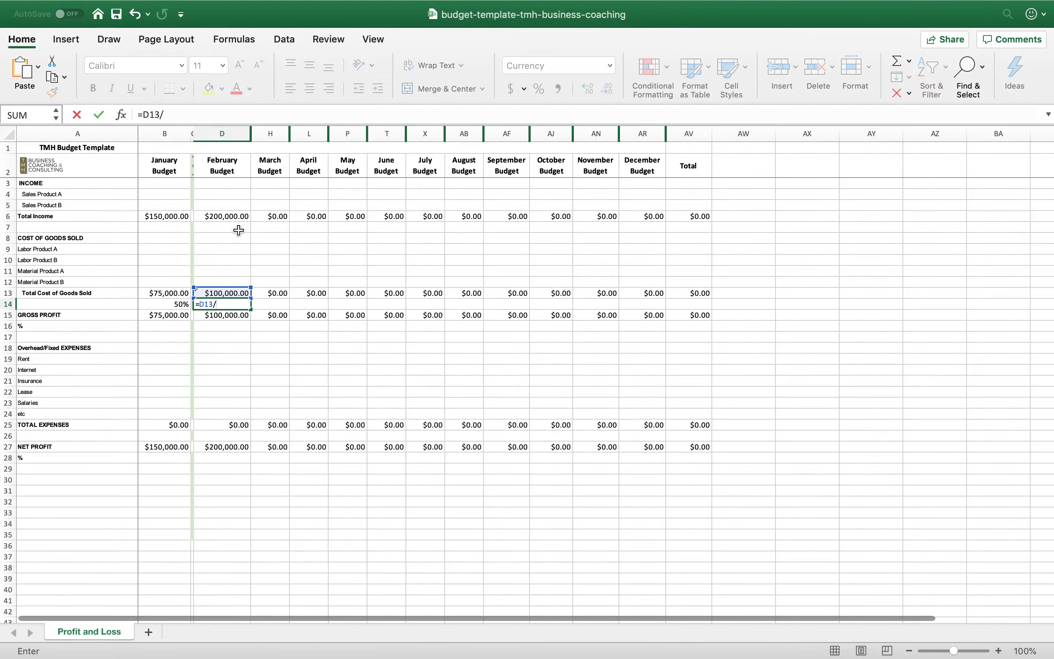
pyautogui.click(233, 214)
pyautogui.press('Return')
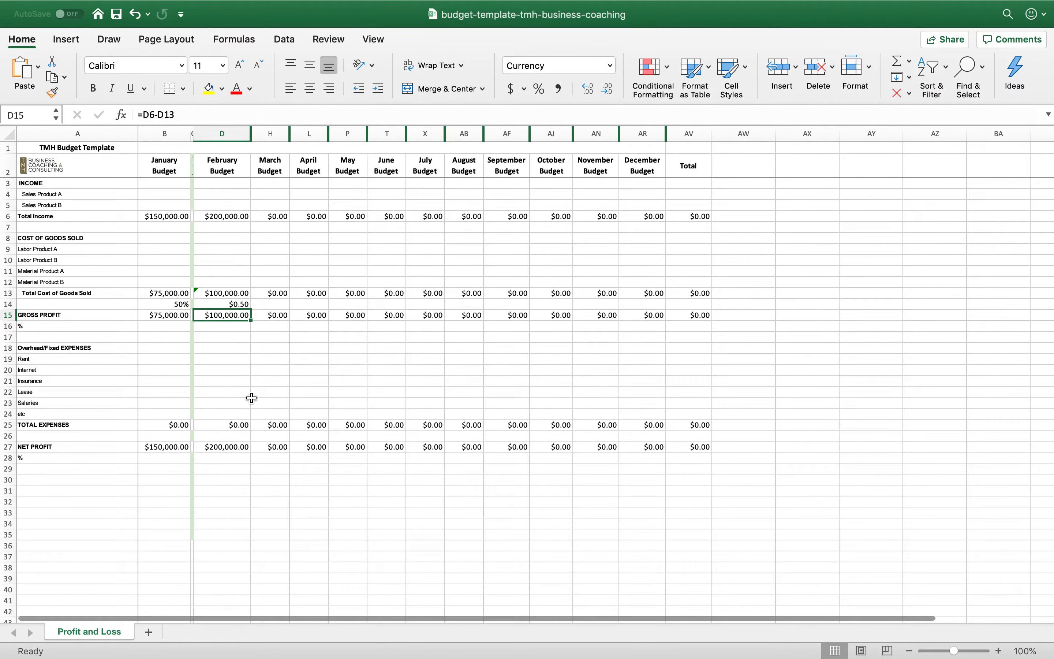
# Format the whole of row 14 and the gross profit % row 16 as percentages
pyautogui.click(10, 304)
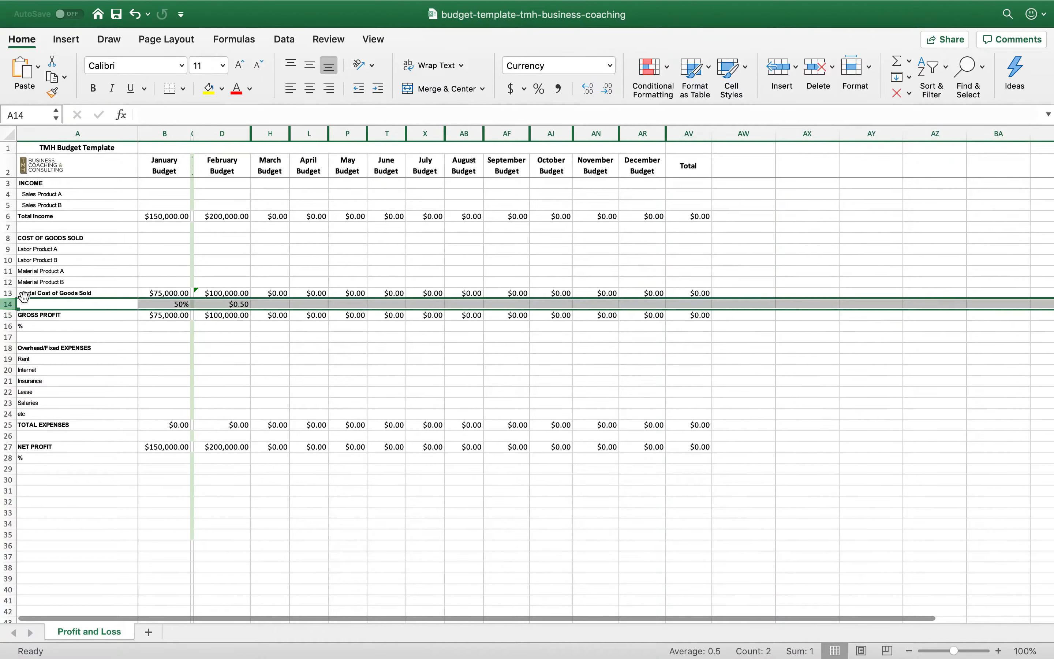
pyautogui.click(539, 89)
pyautogui.click(9, 325)
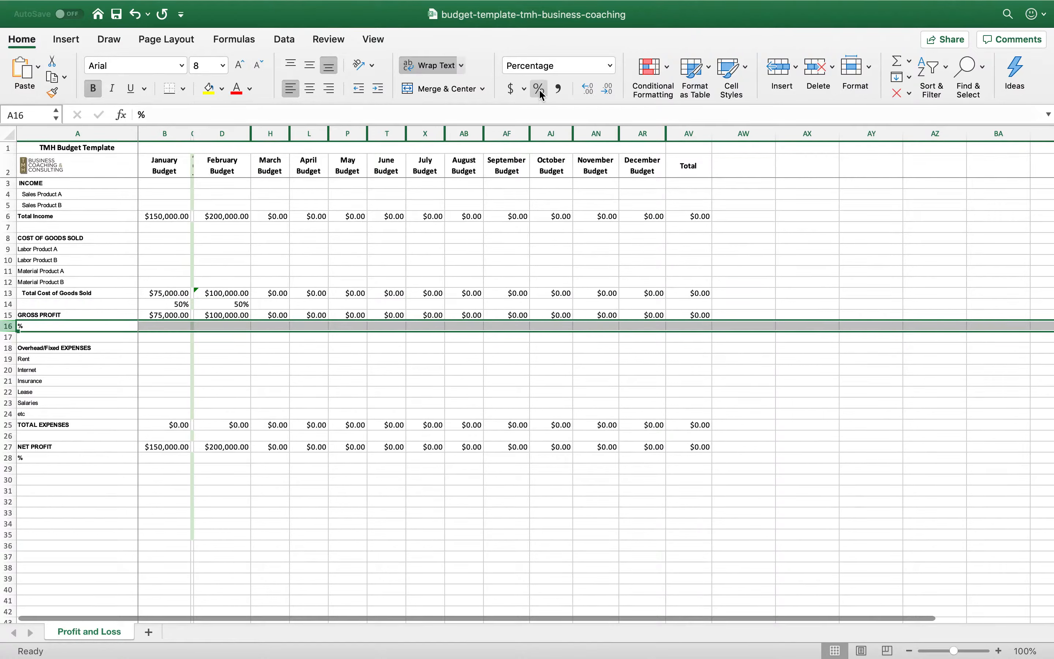
pyautogui.click(286, 366)
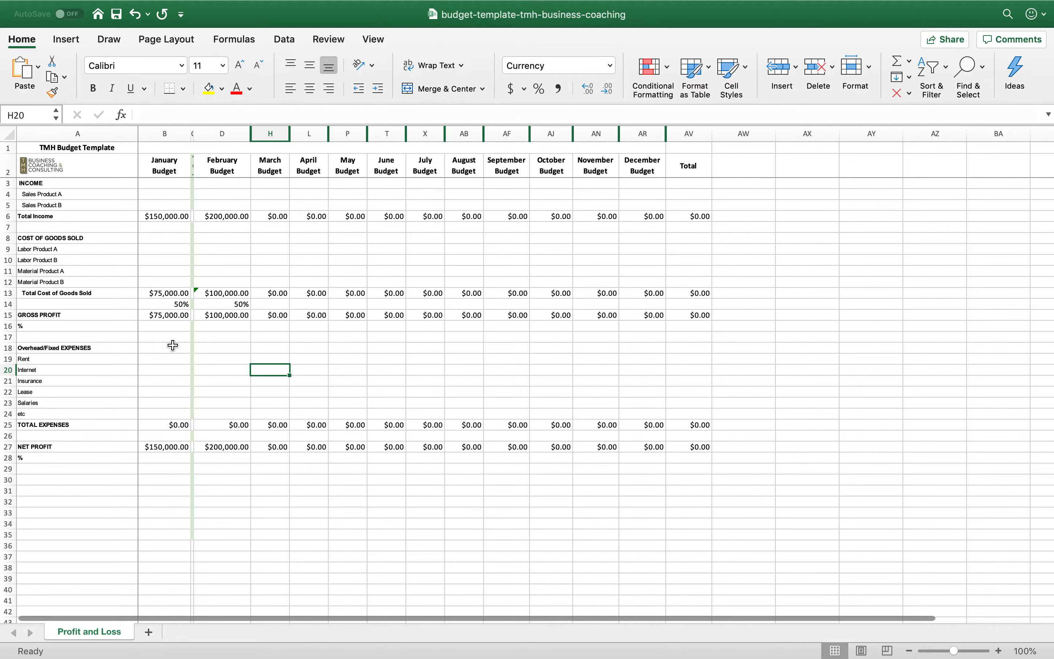
pyautogui.click(172, 217)
pyautogui.click(174, 297)
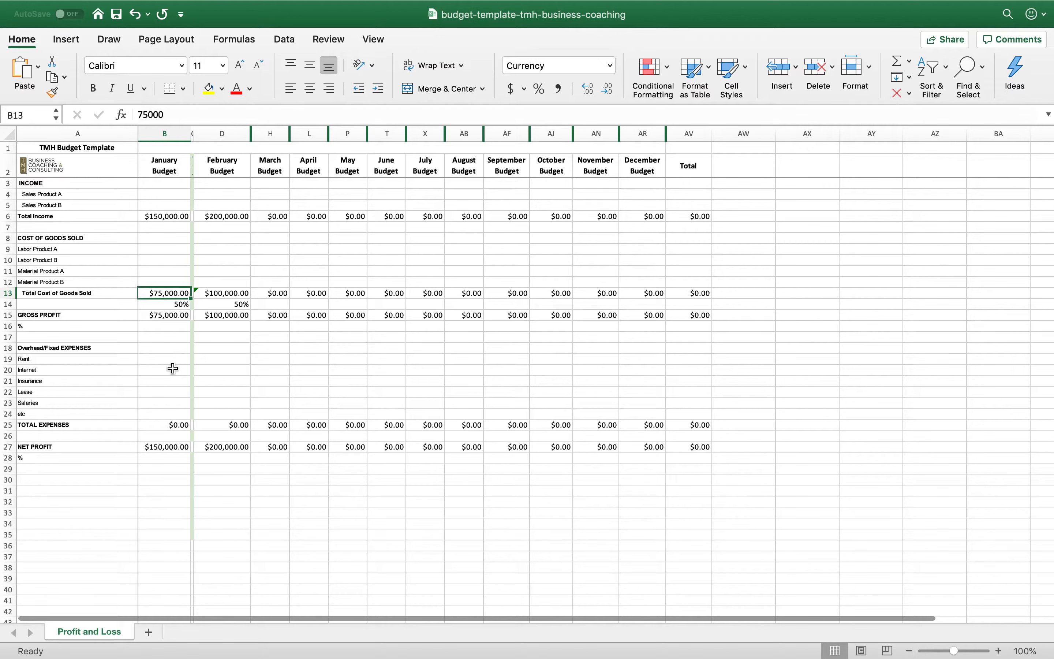
pyautogui.click(164, 314)
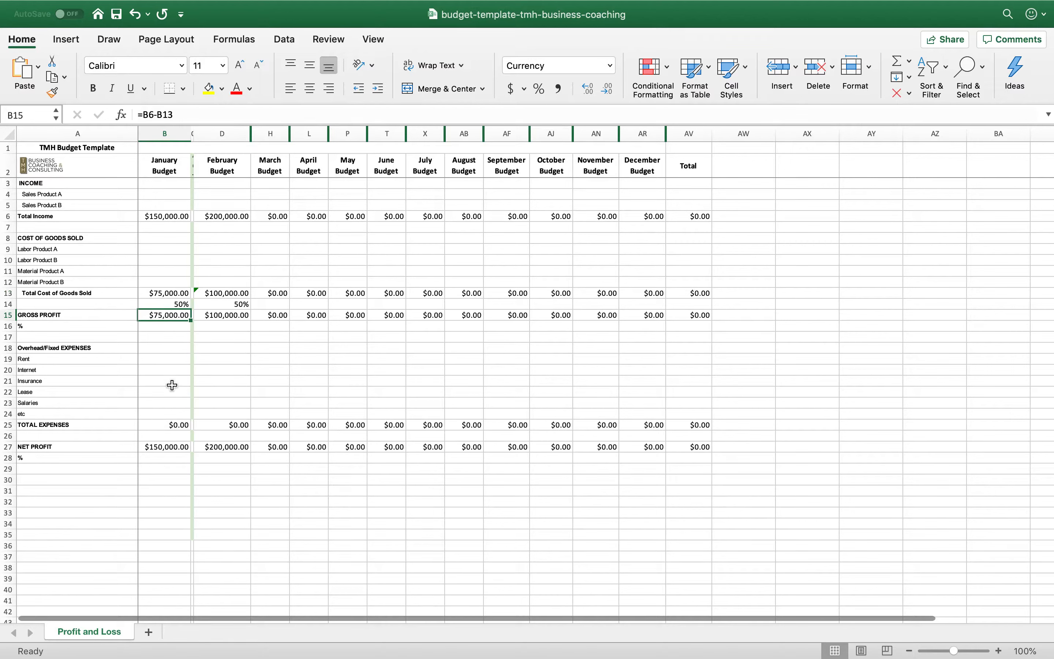
# Enter January's overhead expenses in B19:B23: Rent 1800, Internet 200, Insurance 310, Lease 500 and Salaries 20000
pyautogui.click(166, 360)
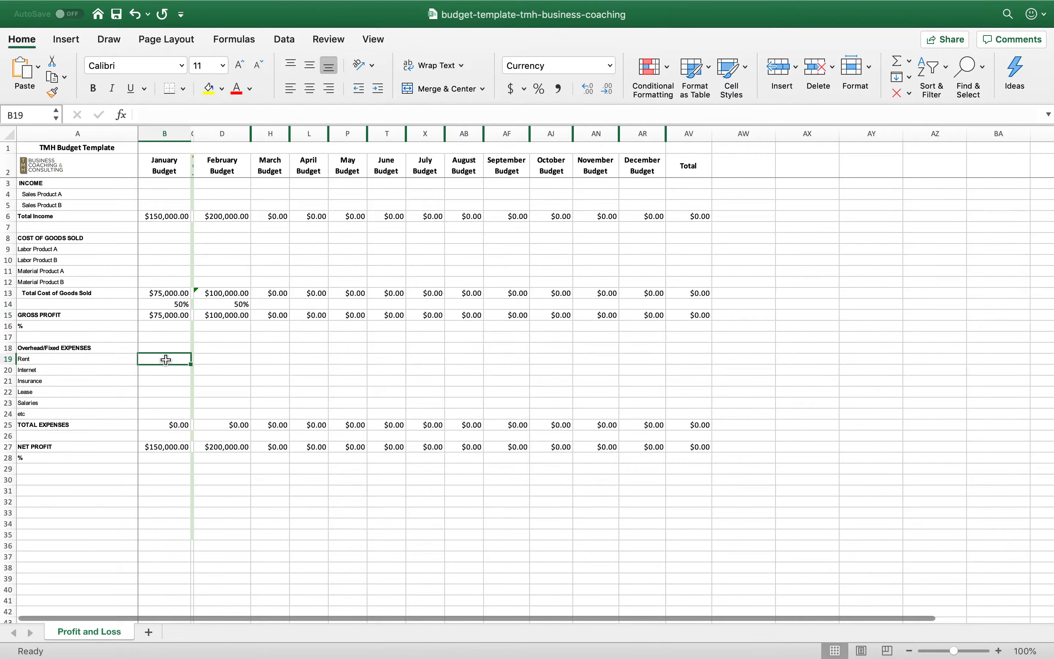
pyautogui.write('1800')
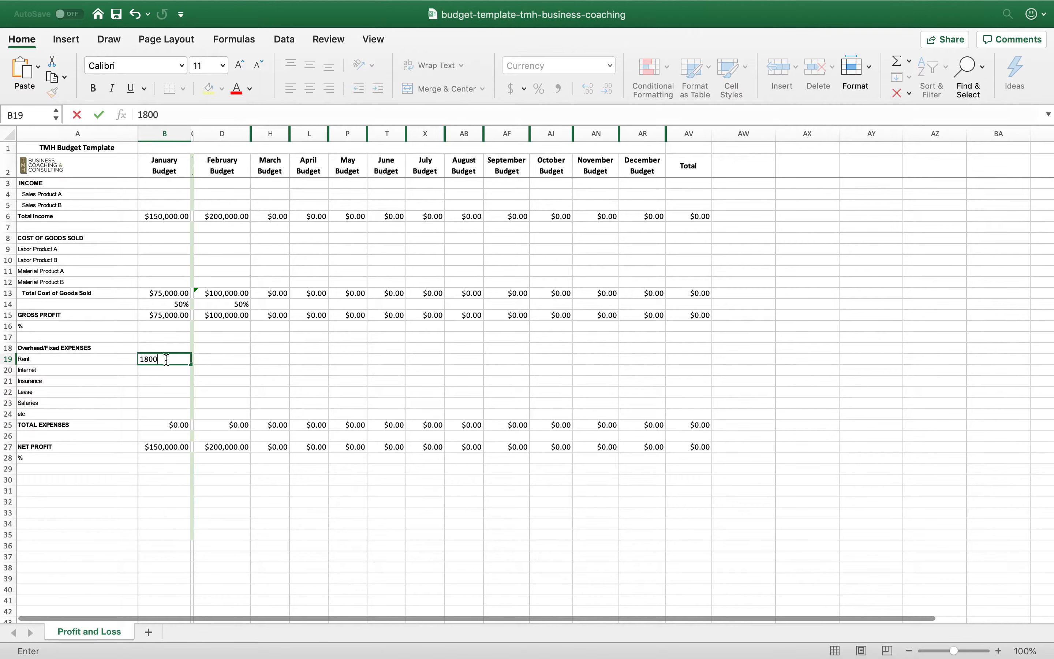
pyautogui.press('Return')
pyautogui.write('200')
pyautogui.press('Return')
pyautogui.write('310')
pyautogui.press('Return')
pyautogui.write('500')
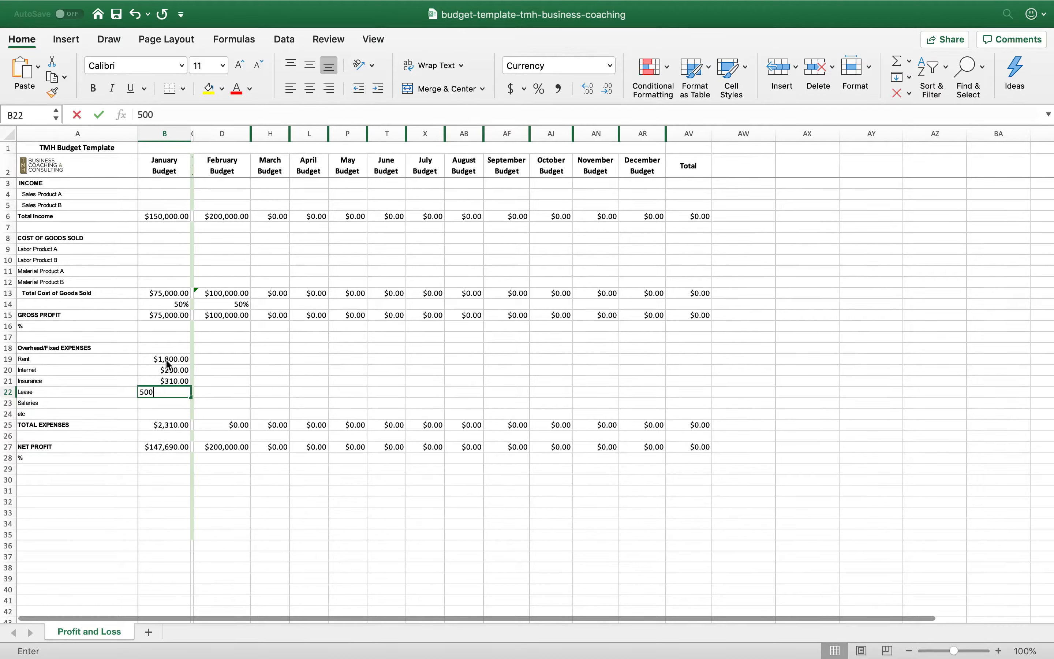
pyautogui.press('Return')
pyautogui.write('20000')
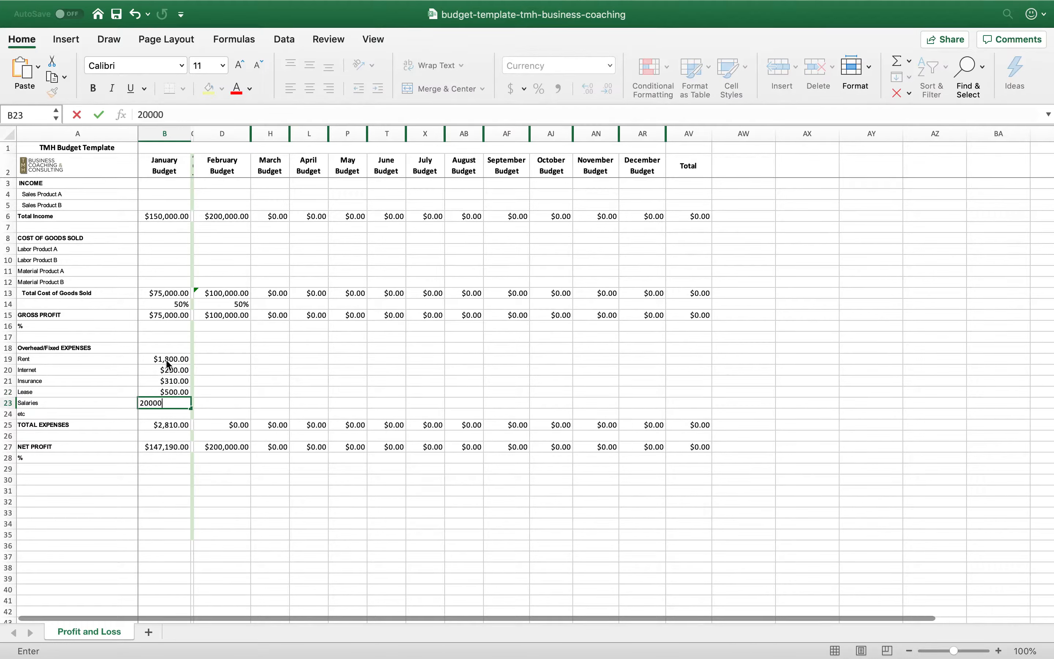
pyautogui.press('Return')
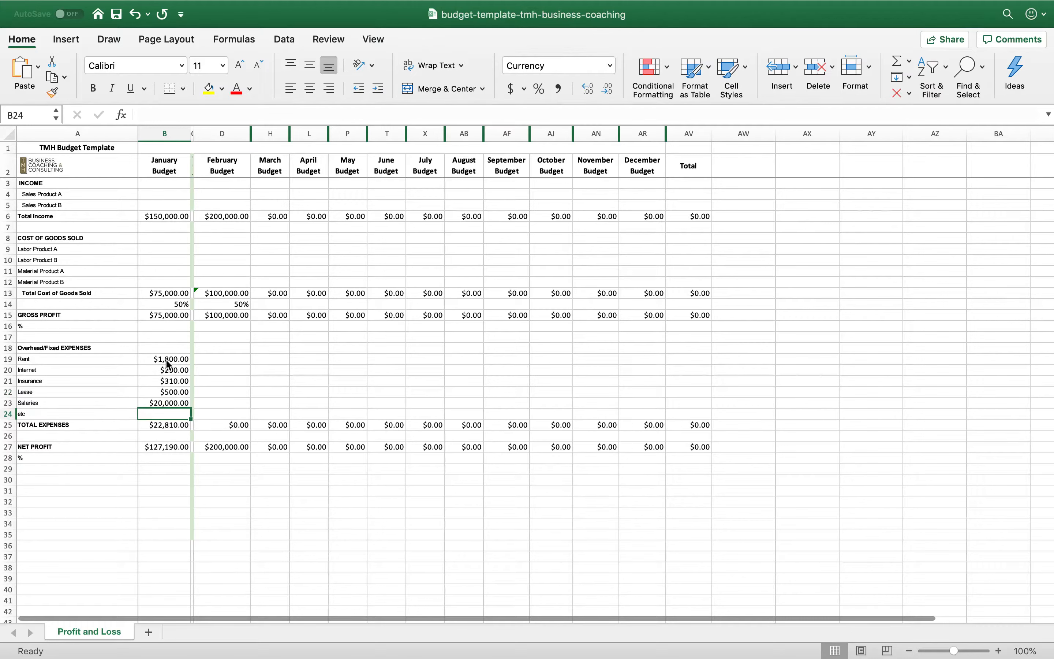
# Replace the "etc" expense label in A24 with "office supplies" and enter 100 as its January budget
pyautogui.press('Left')
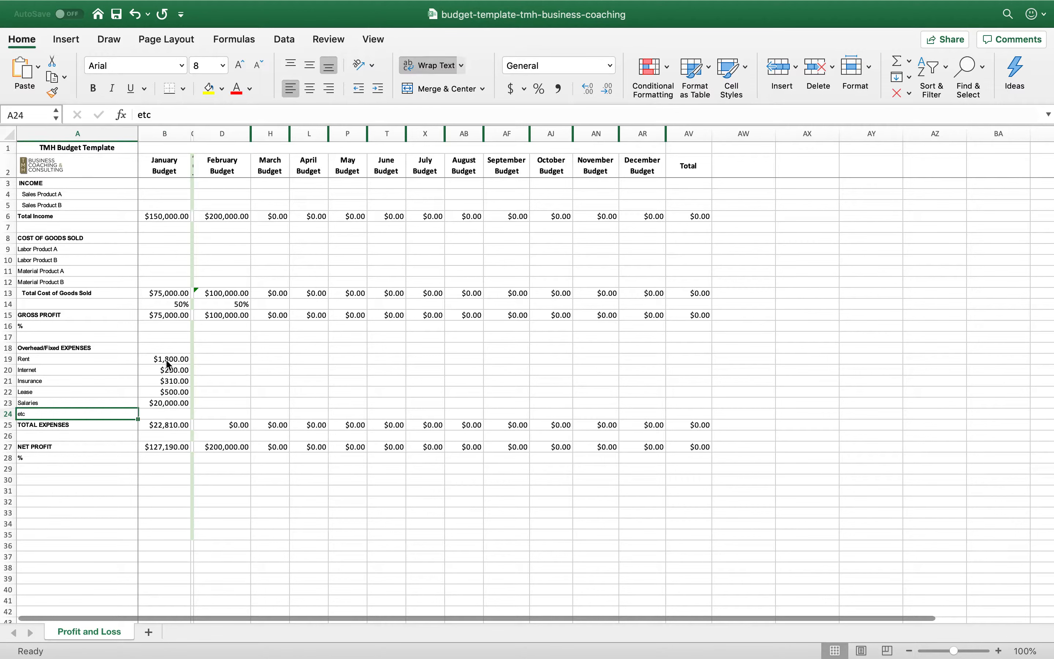
pyautogui.write('office supplies')
pyautogui.press('Tab')
pyautogui.write('100')
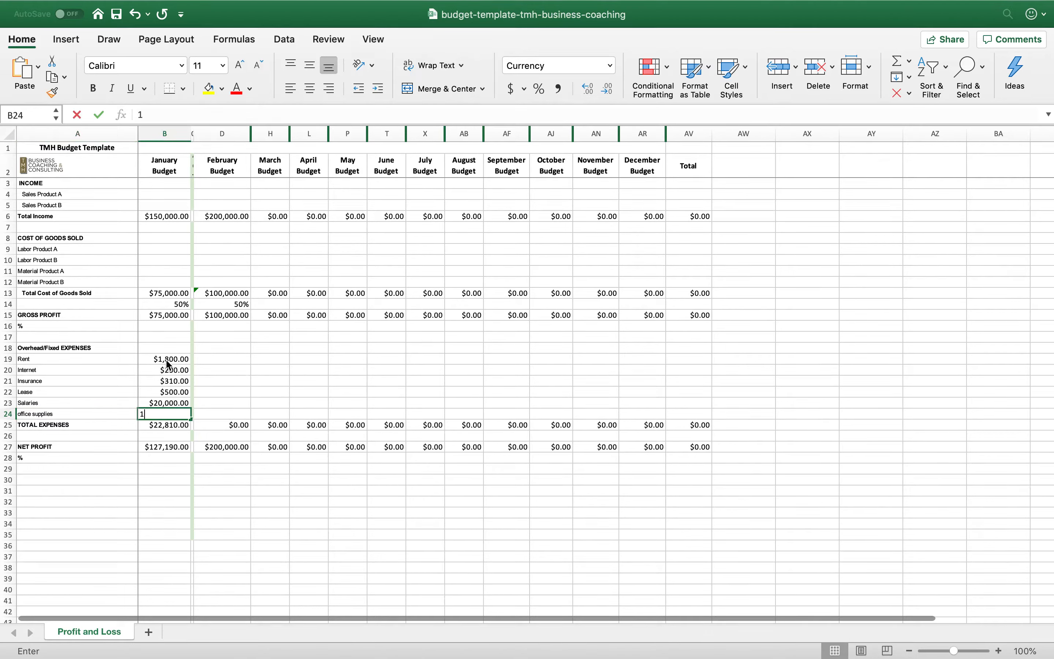
pyautogui.press('Return')
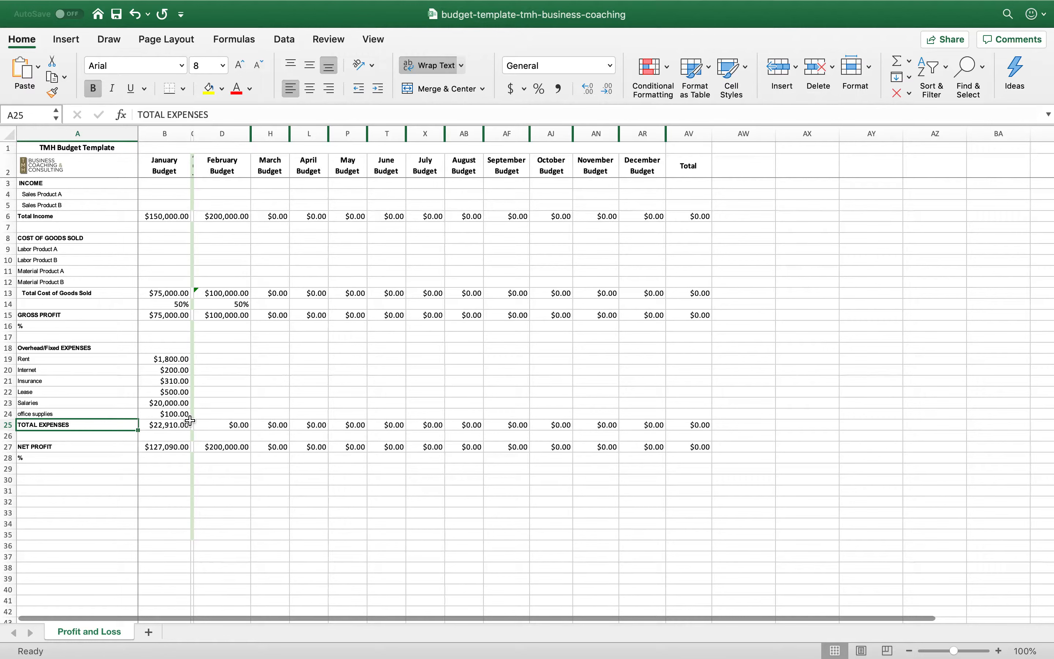
# Change January's Net Profit formula in B27 to gross profit minus total expenses, =B15-B25
pyautogui.click(181, 427)
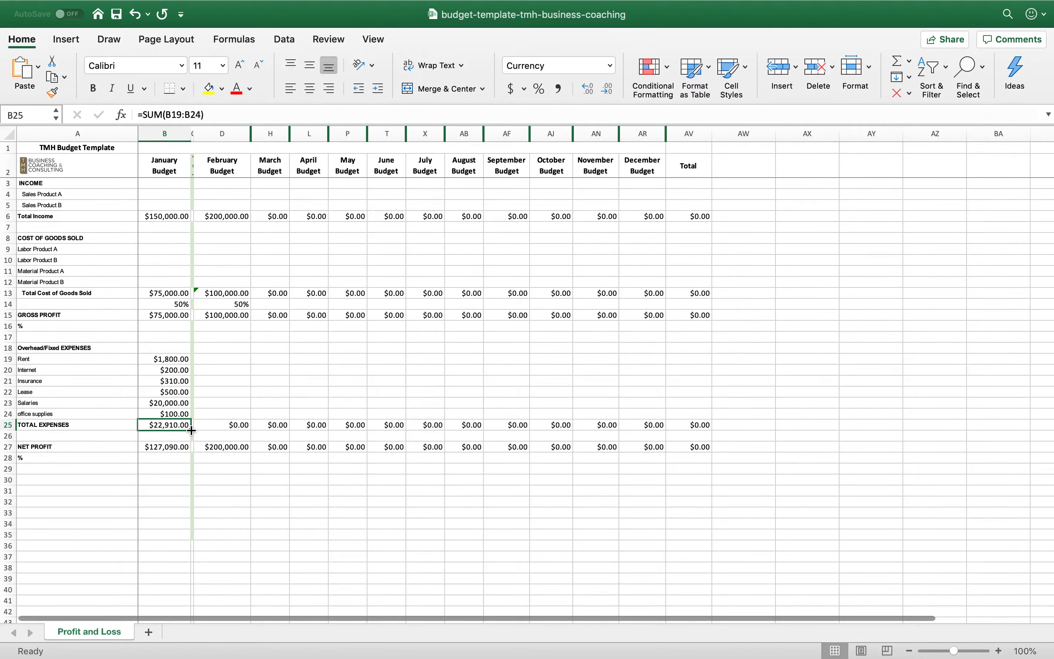
pyautogui.click(177, 449)
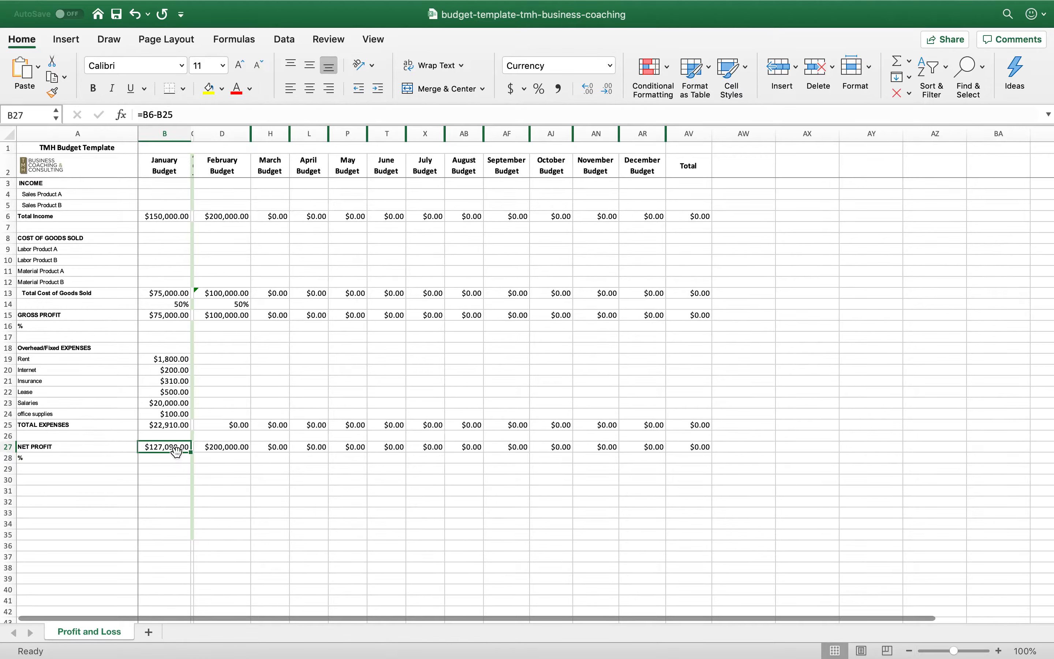
pyautogui.write('=')
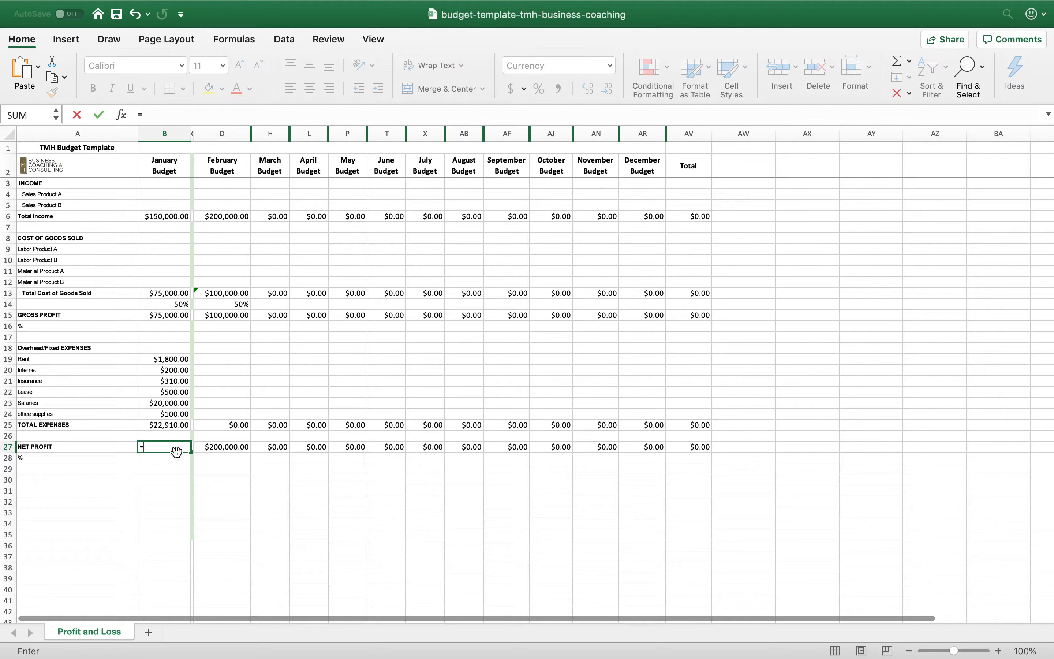
pyautogui.click(167, 317)
pyautogui.write('-')
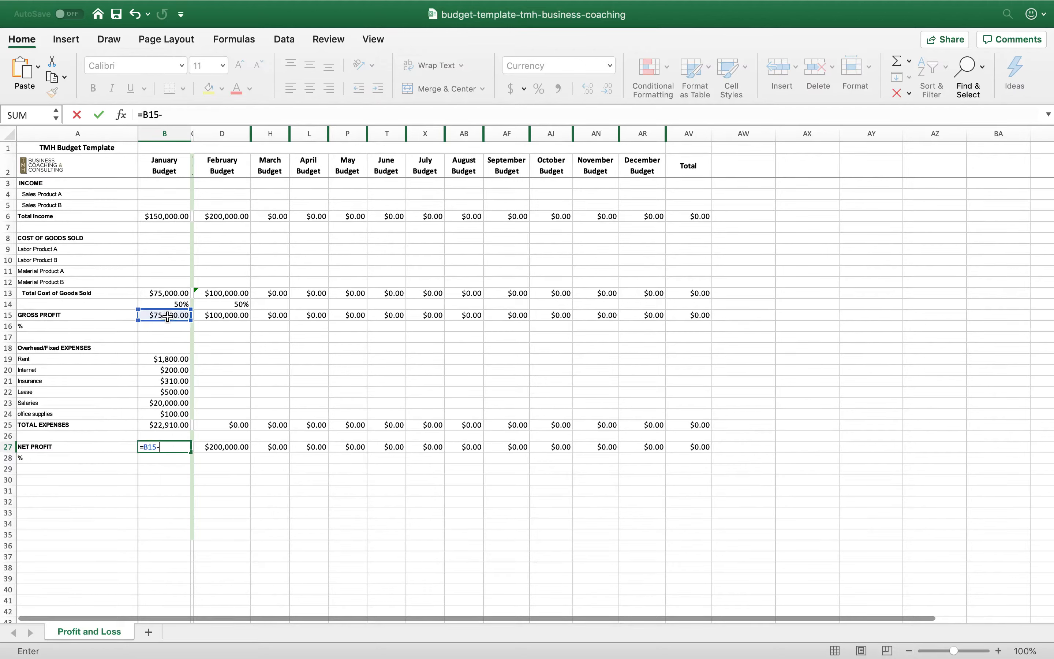
pyautogui.click(175, 424)
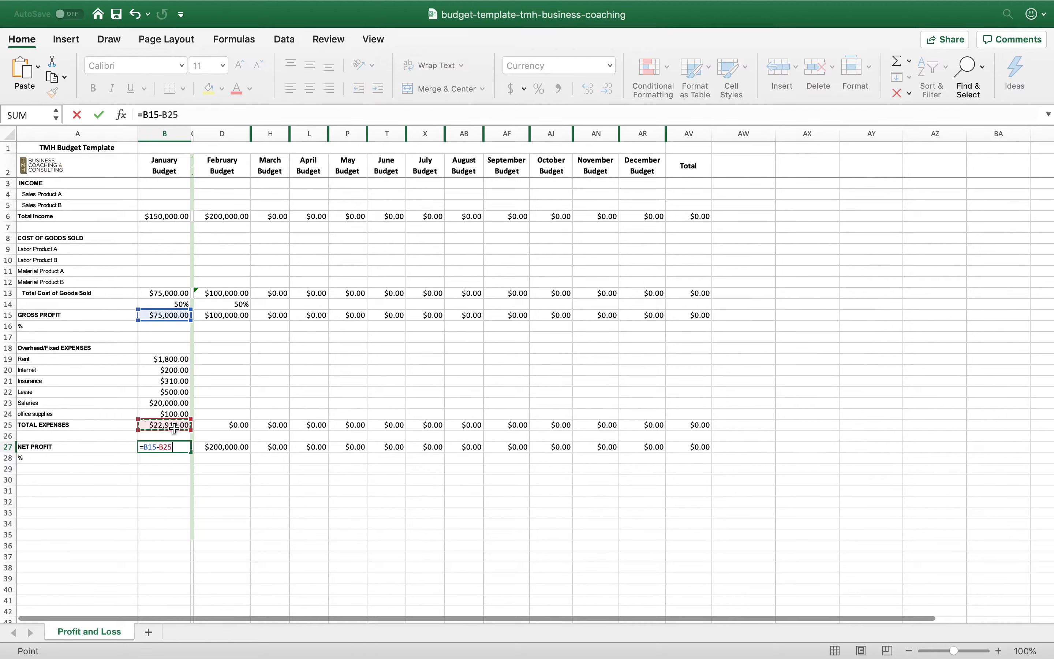
pyautogui.press('Return')
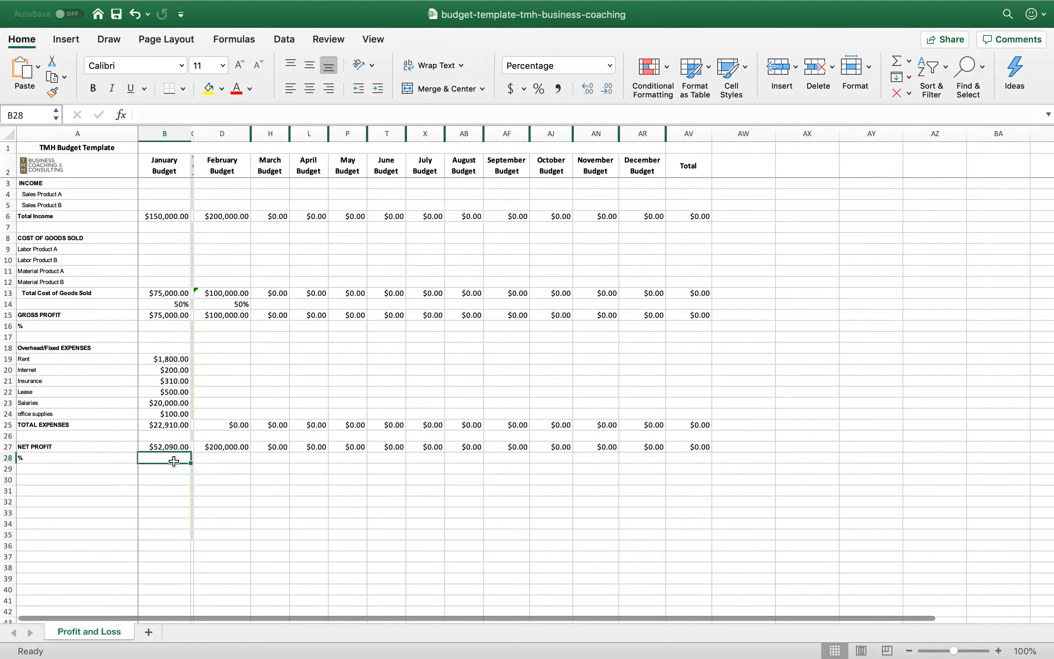
# Calculate January's net profit as a percentage of total income in B28 with =B27/B6
pyautogui.write('=')
pyautogui.click(170, 449)
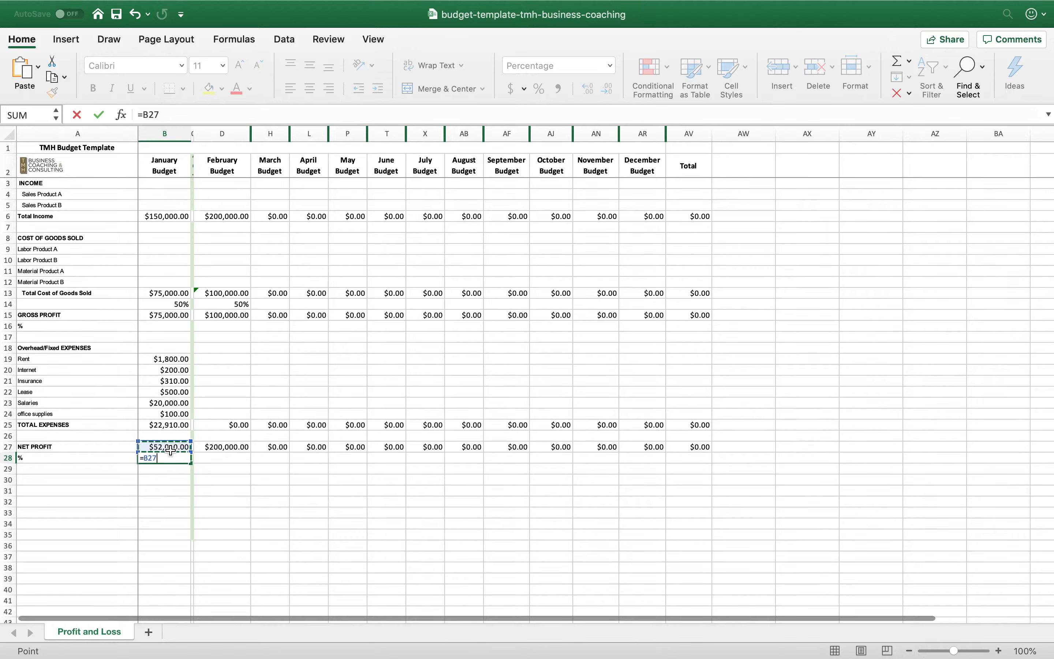
pyautogui.write('/')
pyautogui.click(166, 215)
pyautogui.press('Return')
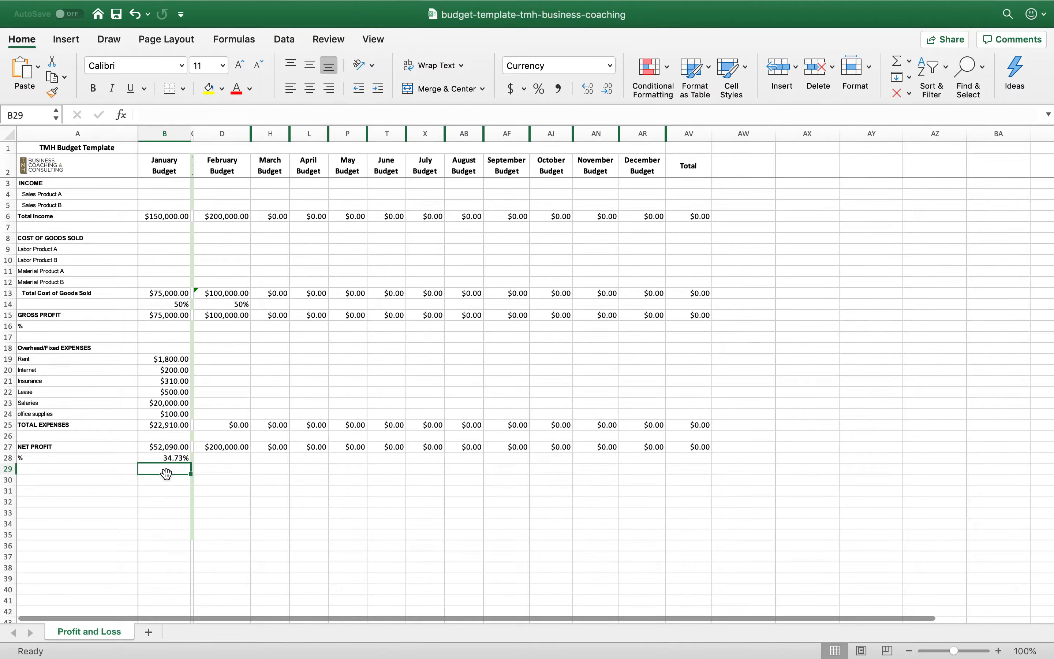
pyautogui.click(153, 448)
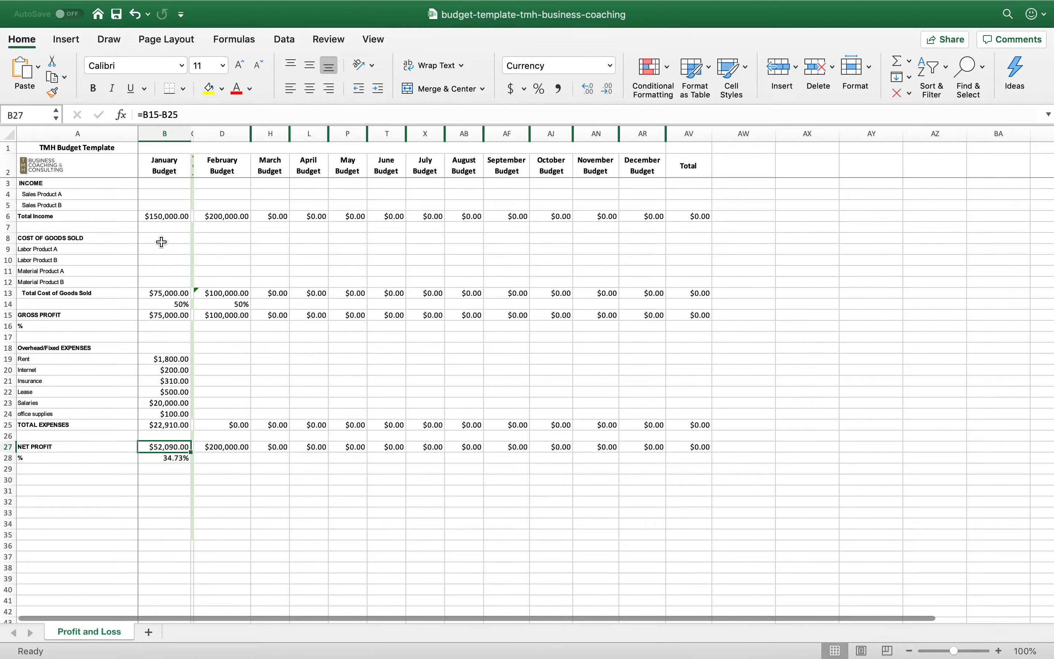
pyautogui.click(159, 218)
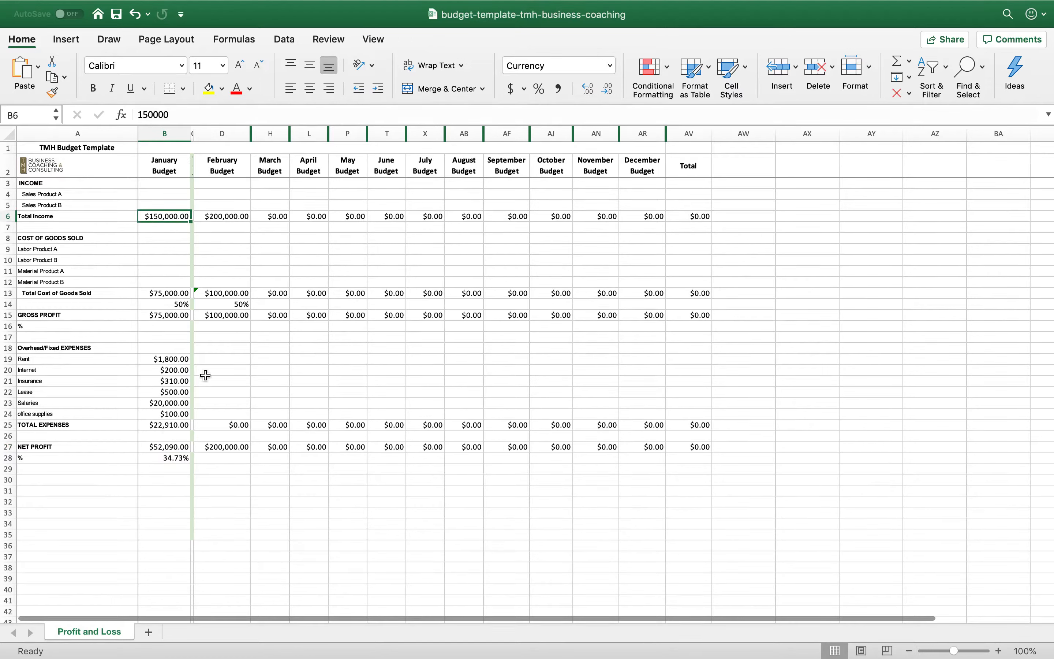
pyautogui.click(161, 536)
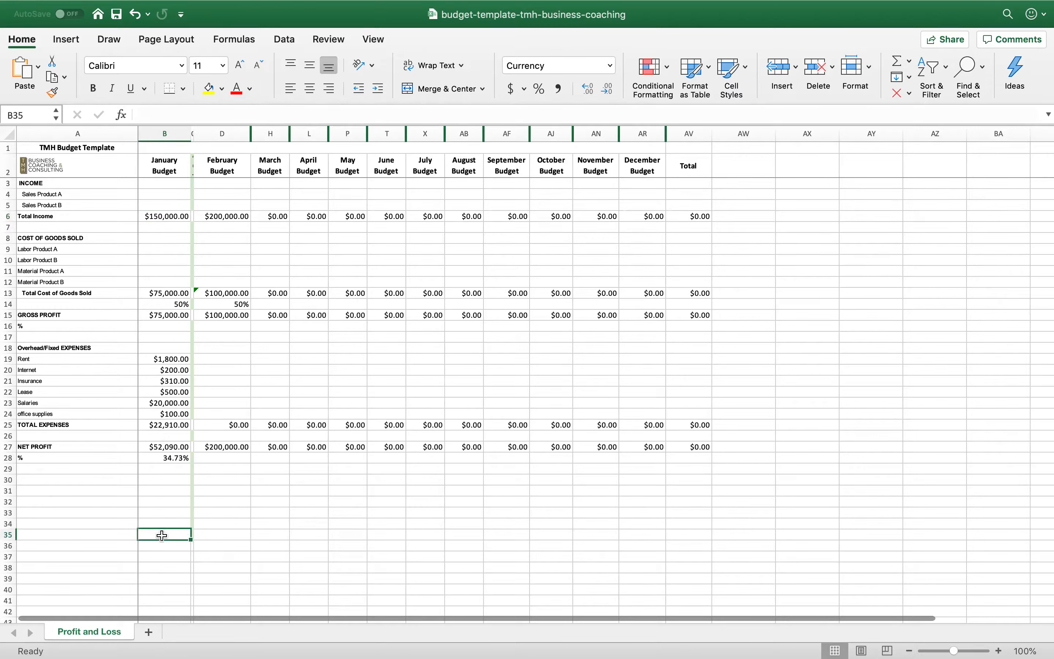
pyautogui.click(225, 215)
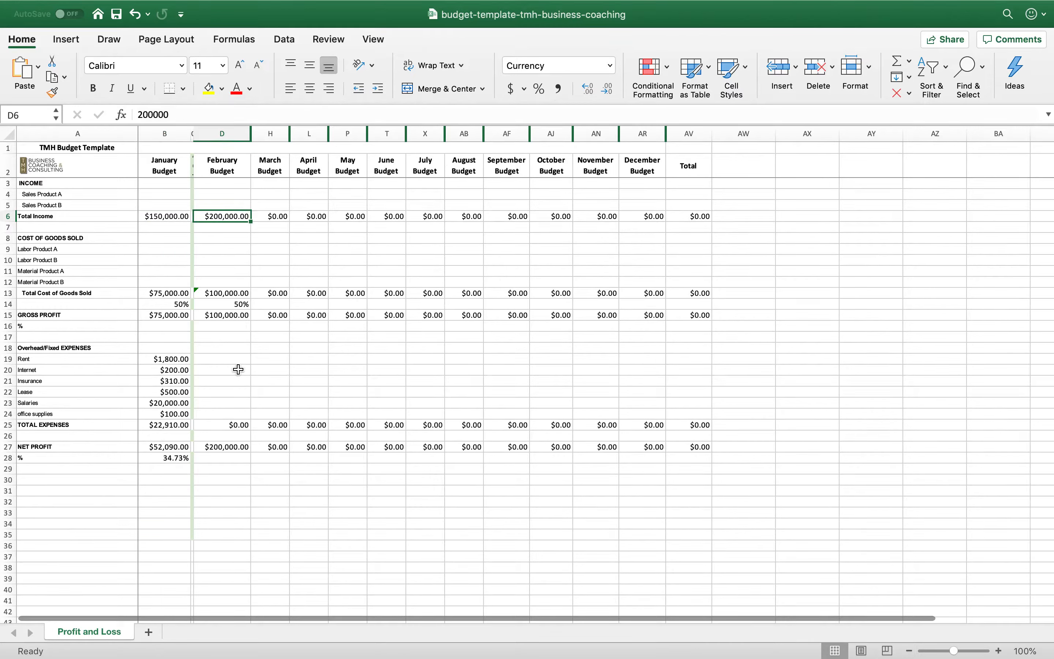
# Copy January's overhead expenses and total in B19:B25 into the February, March and April budget columns
pyautogui.click(183, 359)
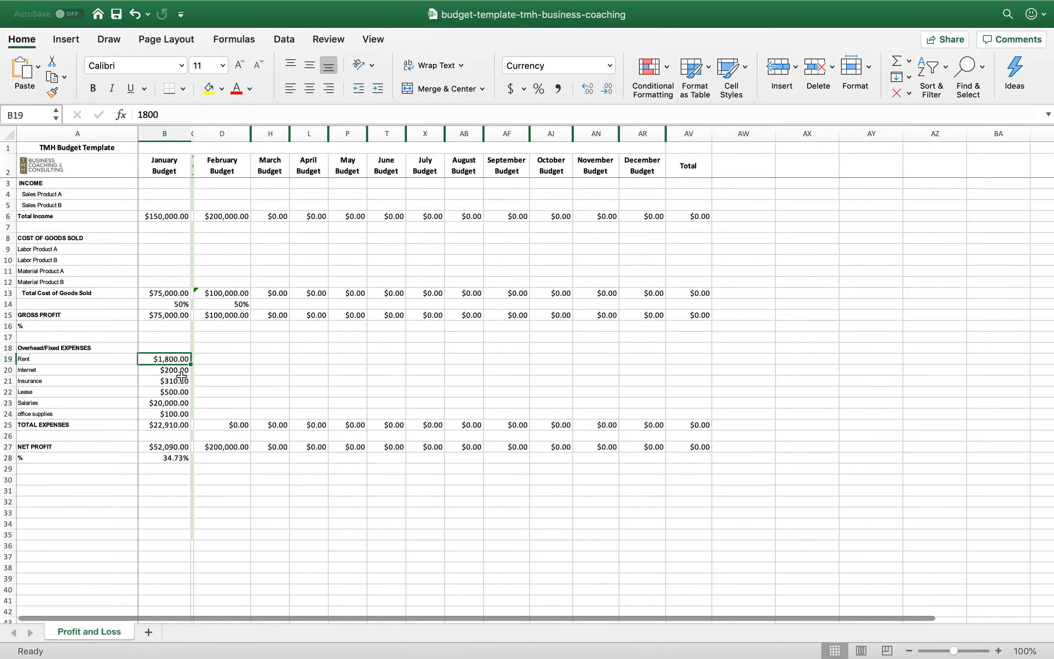
pyautogui.keyDown('shift'); pyautogui.click(177, 422); pyautogui.keyUp('shift')
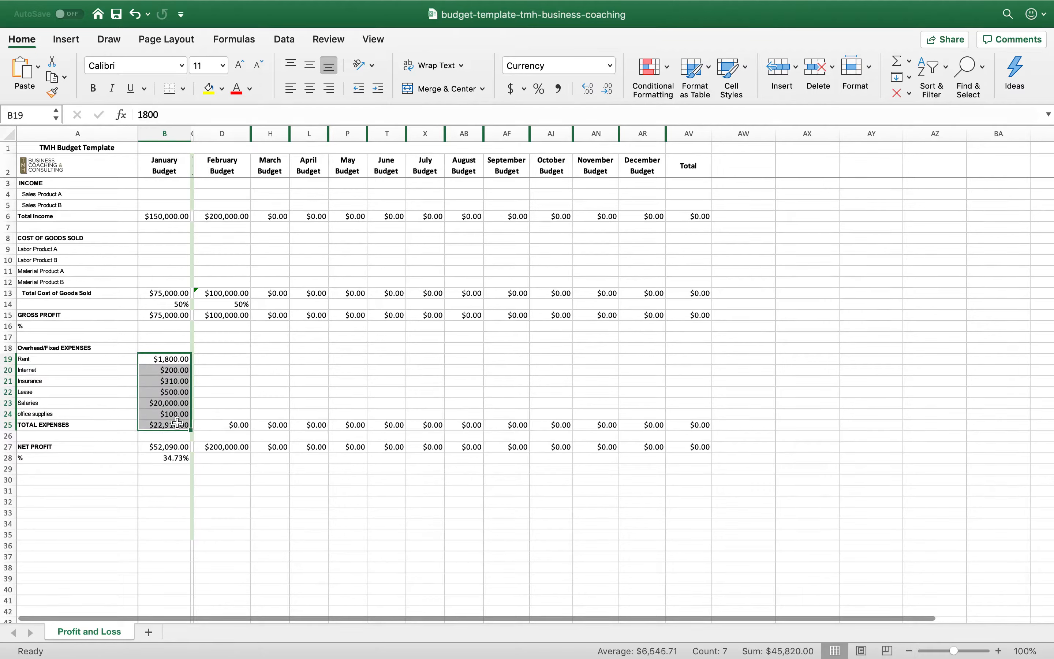
pyautogui.press('super+c')
pyautogui.press('Right')
pyautogui.press('Right')
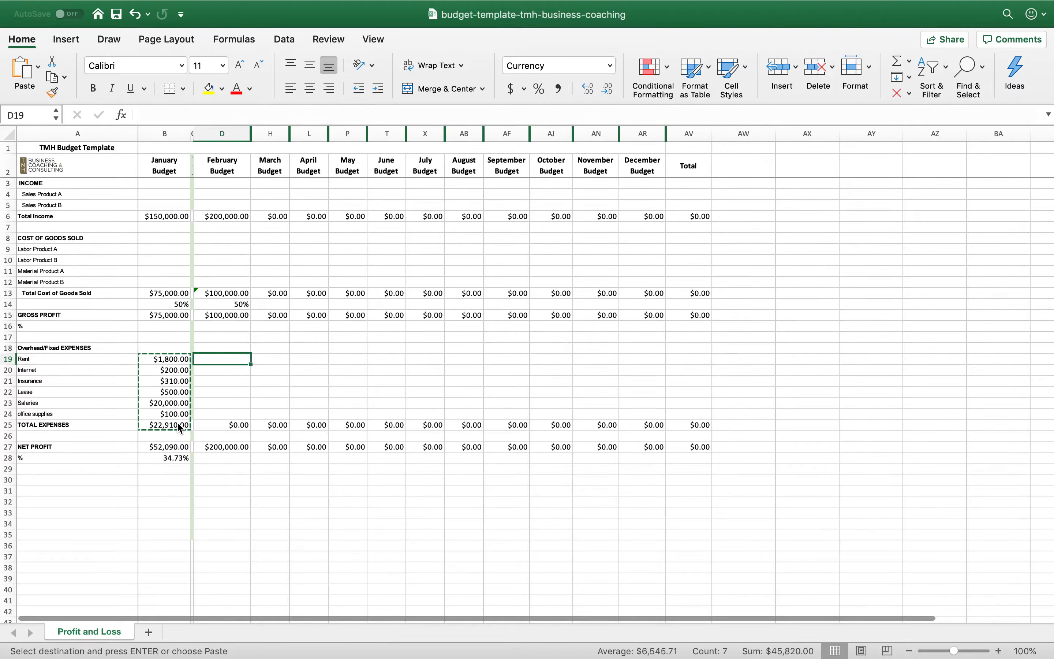
pyautogui.press('super+v')
pyautogui.press('Right')
pyautogui.press('super+v')
pyautogui.press('Right')
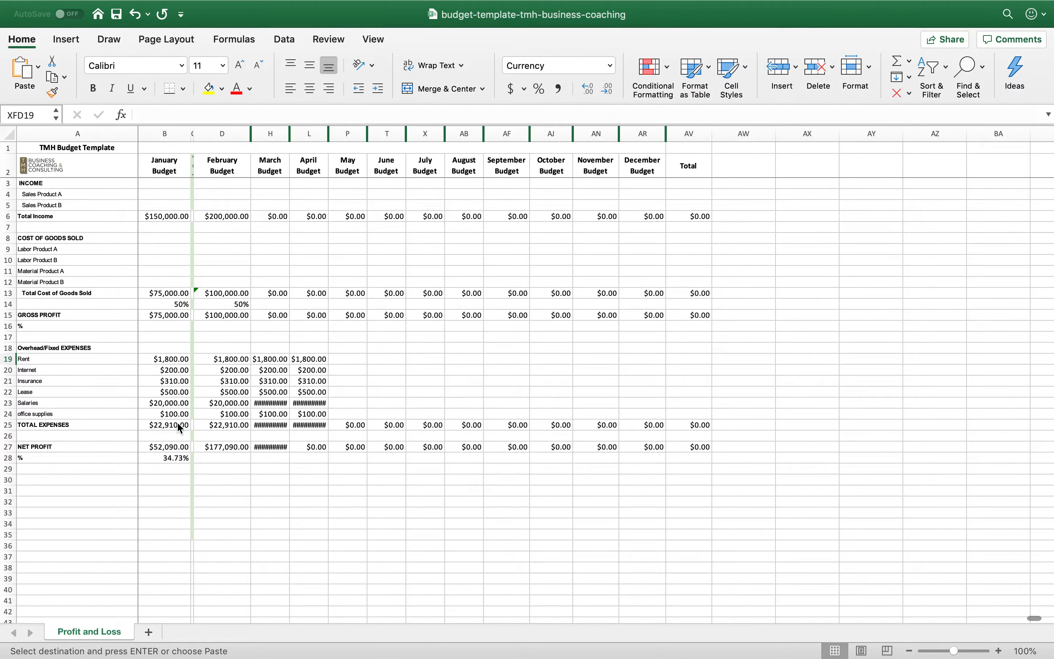
pyautogui.press('super+Right')
pyautogui.hscroll(-20, 177, 422)
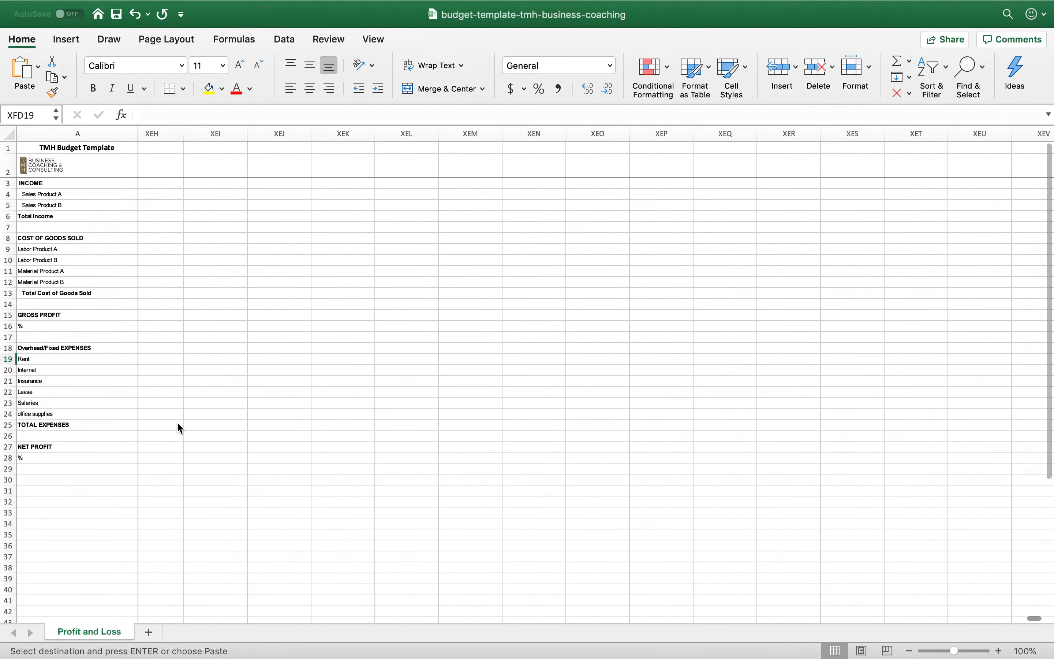
pyautogui.scroll(-2, 177, 421)
pyautogui.hscroll(-20, 177, 422)
pyautogui.scroll(-3, 177, 421)
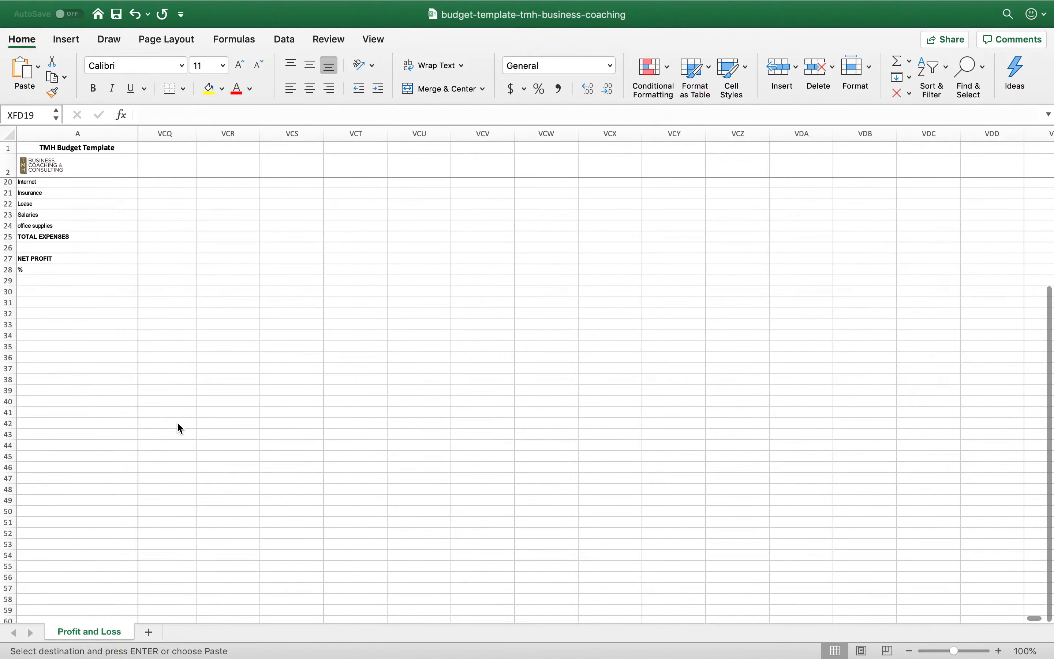
pyautogui.scroll(5, 177, 422)
pyautogui.hscroll(-20, 177, 422)
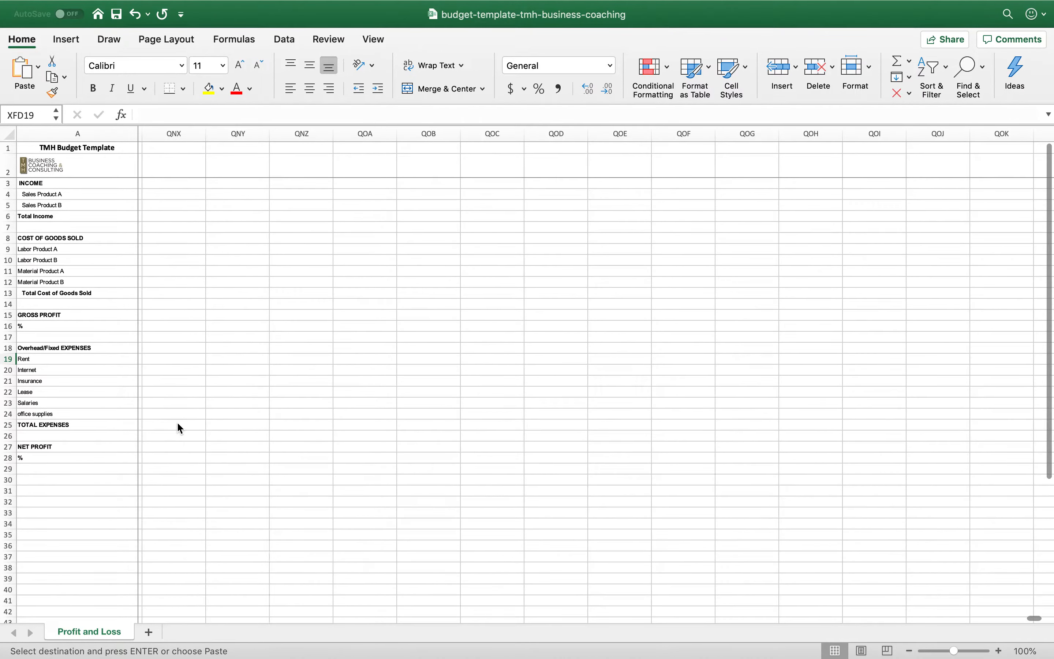
pyautogui.scroll(-2, 177, 422)
pyautogui.scroll(2, 177, 422)
pyautogui.hscroll(-20, 177, 421)
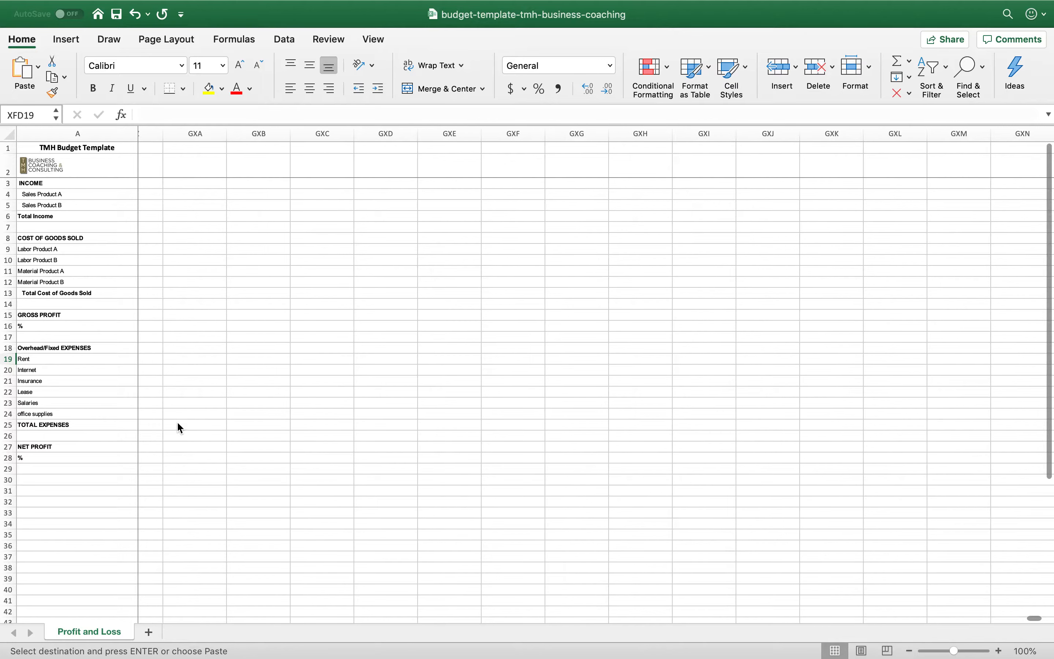
pyautogui.scroll(-1, 356, 240)
pyautogui.scroll(1, 357, 243)
pyautogui.hscroll(-20, 357, 242)
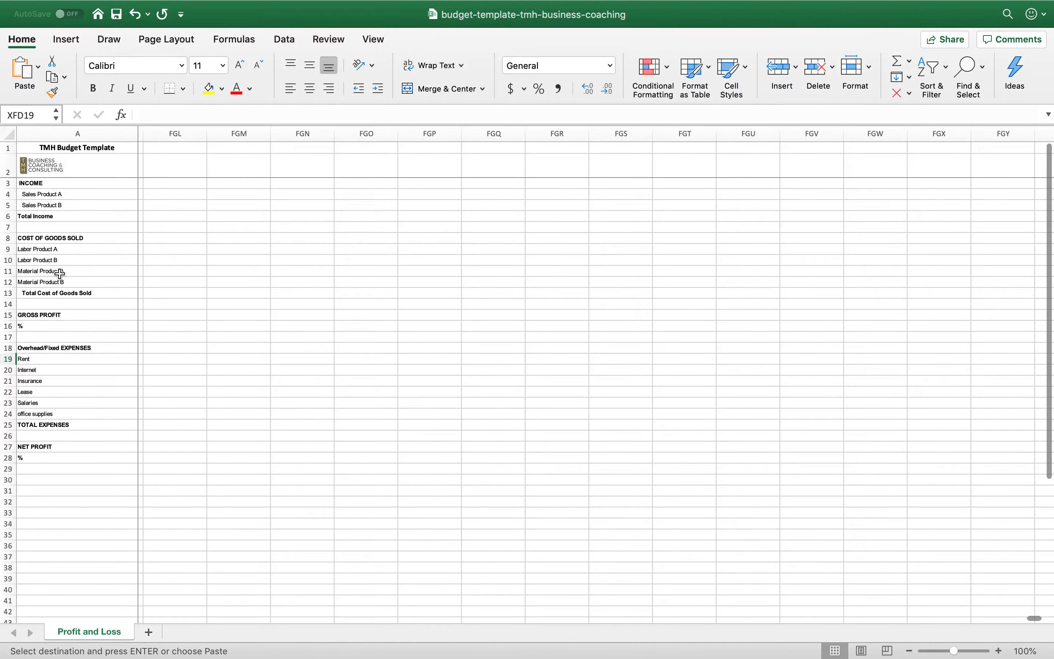
pyautogui.hscroll(-20, 282, 252)
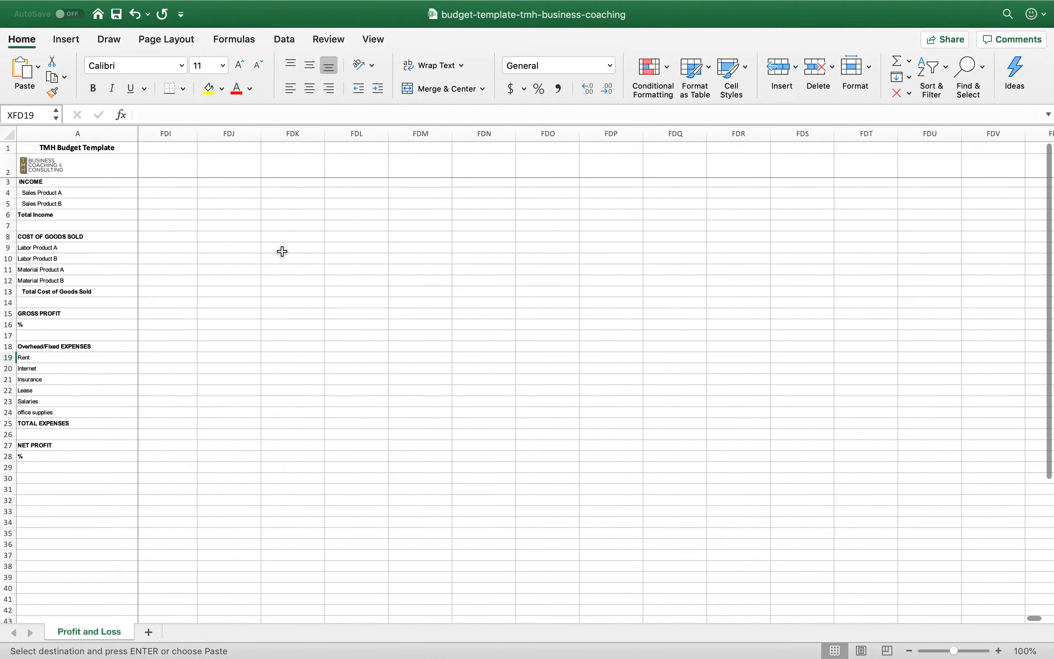
pyautogui.hscroll(-20, 282, 251)
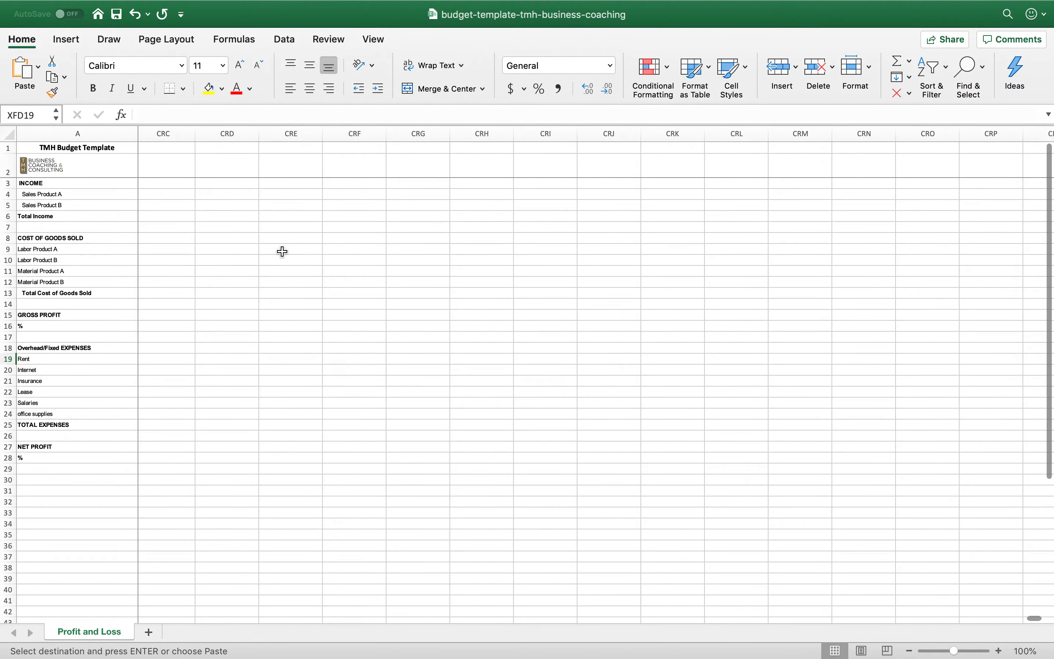
pyautogui.hscroll(-20, 282, 251)
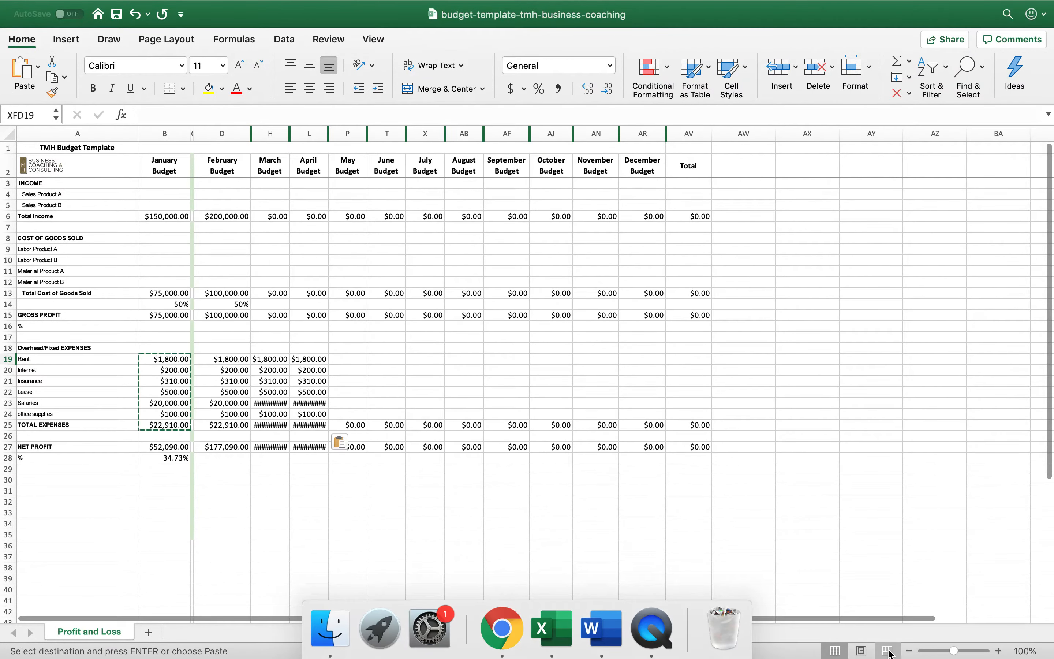
# Widen the March and April columns to fit their amounts and paste January's overhead expenses into May, starting at P19
pyautogui.click(275, 327)
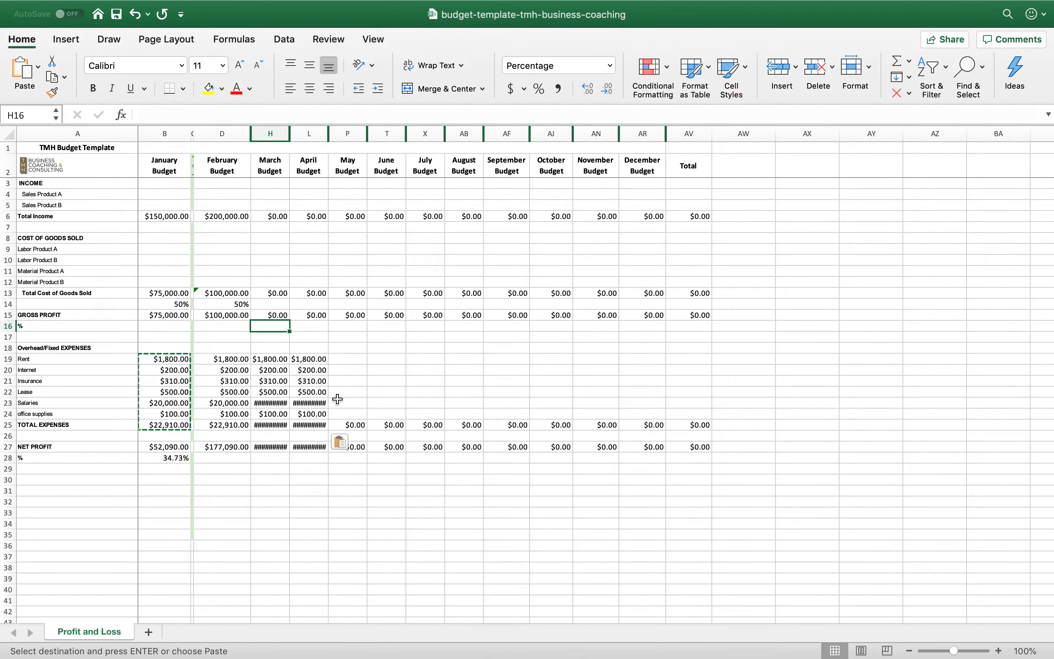
pyautogui.moveTo(291, 133); pyautogui.dragTo(352, 133)
pyautogui.click(383, 361)
pyautogui.press('super+v')
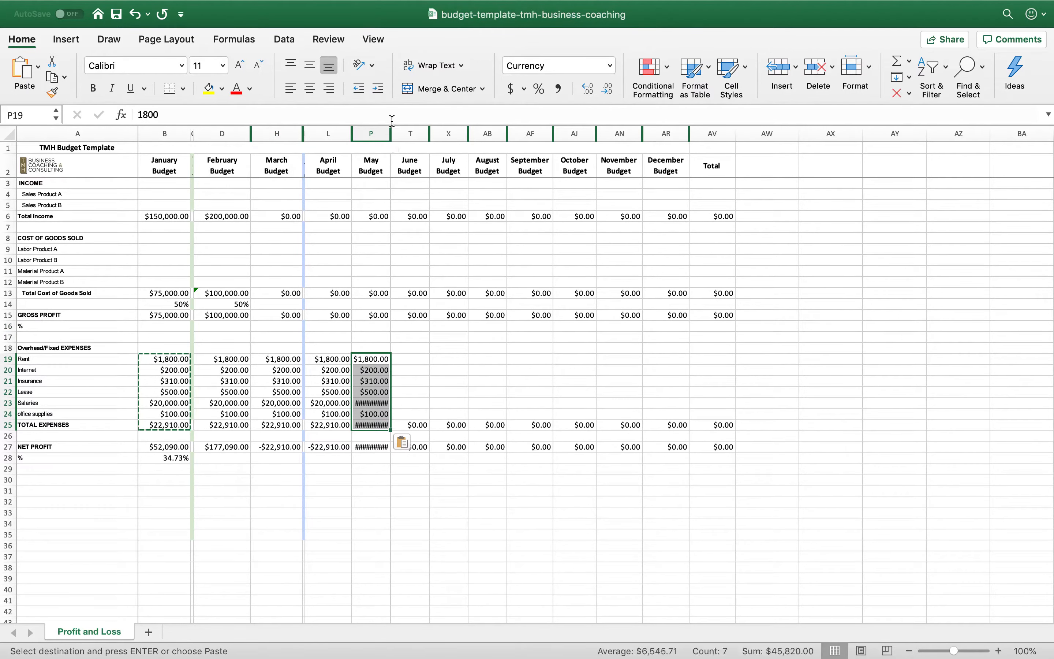
# Widen the May budget column so its expense amounts fit, leaving the hidden neighbouring column collapsed
pyautogui.moveTo(391, 133); pyautogui.dragTo(405, 131)
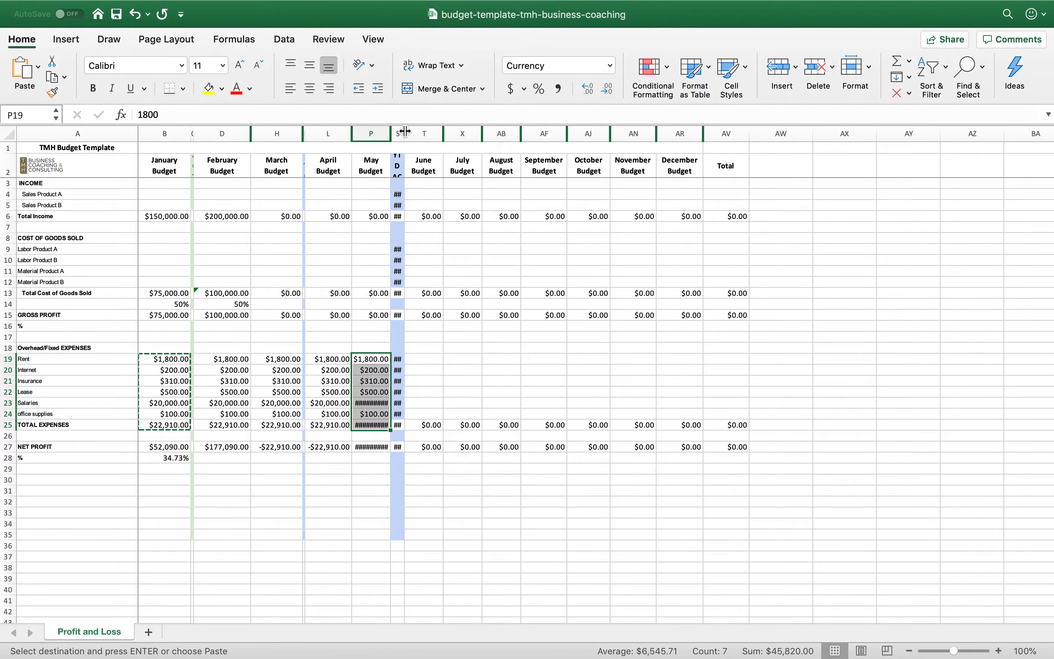
pyautogui.press('super+z')
pyautogui.moveTo(389, 133); pyautogui.dragTo(403, 133)
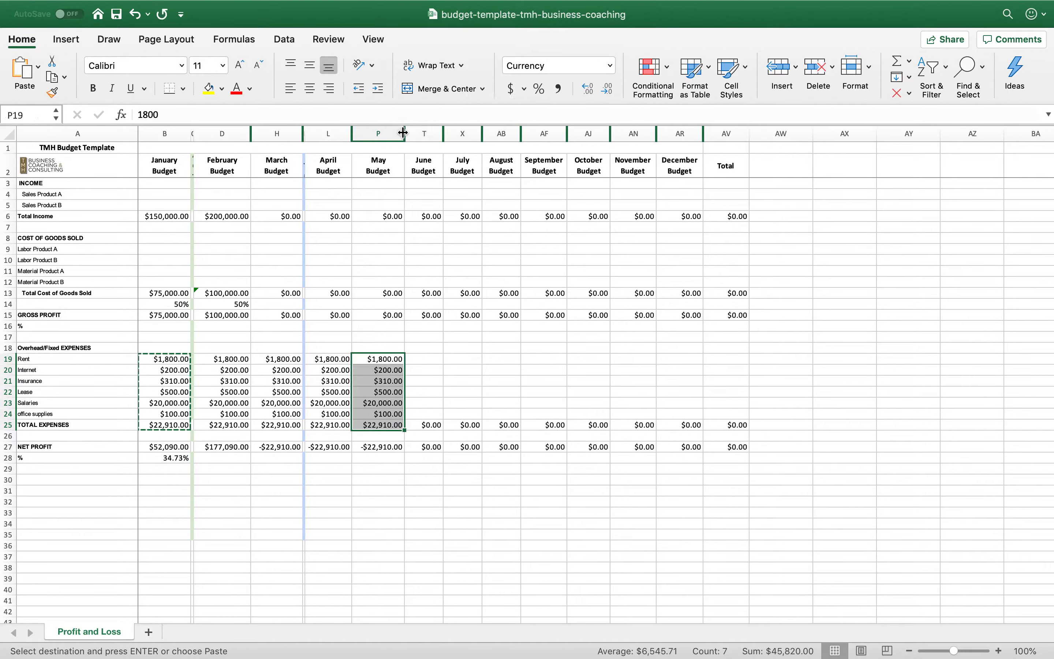
# Widen the June, July and August budget columns to make room for five-digit currency amounts
pyautogui.click(438, 133)
pyautogui.moveTo(441, 133); pyautogui.dragTo(557, 134)
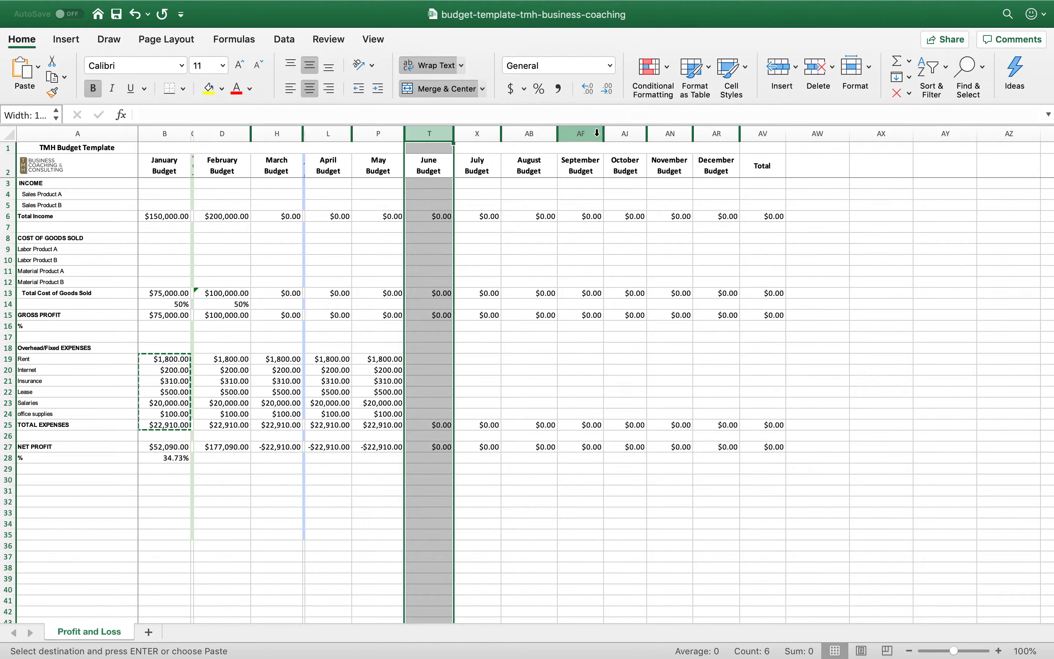
pyautogui.click(597, 133)
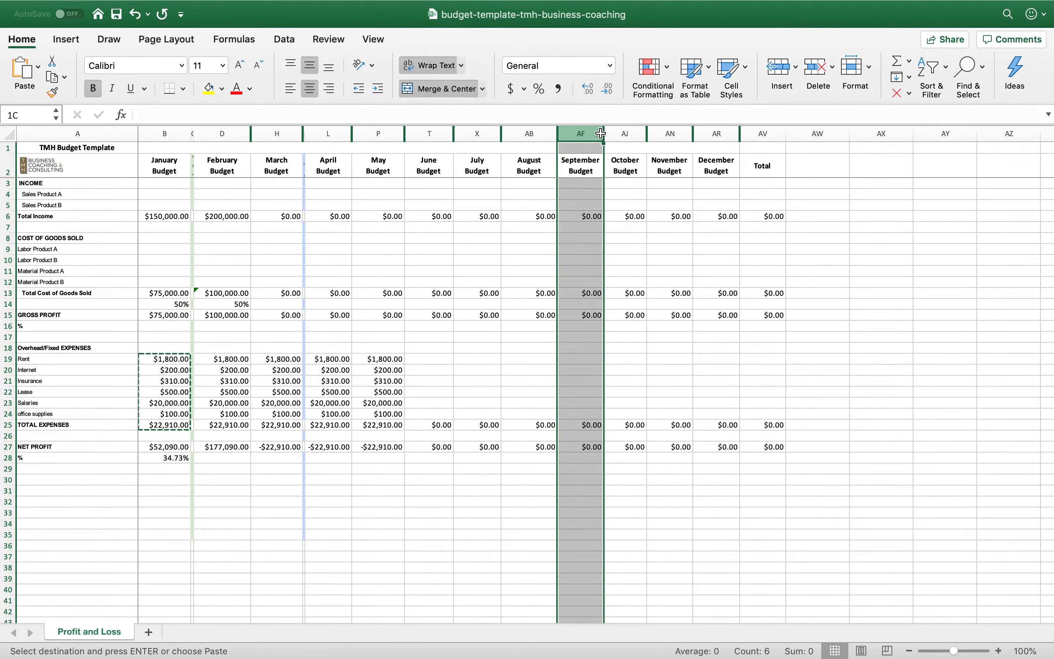
pyautogui.moveTo(600, 133)
pyautogui.mouseDown()
pyautogui.moveTo(609, 132)
pyautogui.moveTo(586, 133)
pyautogui.mouseUp()
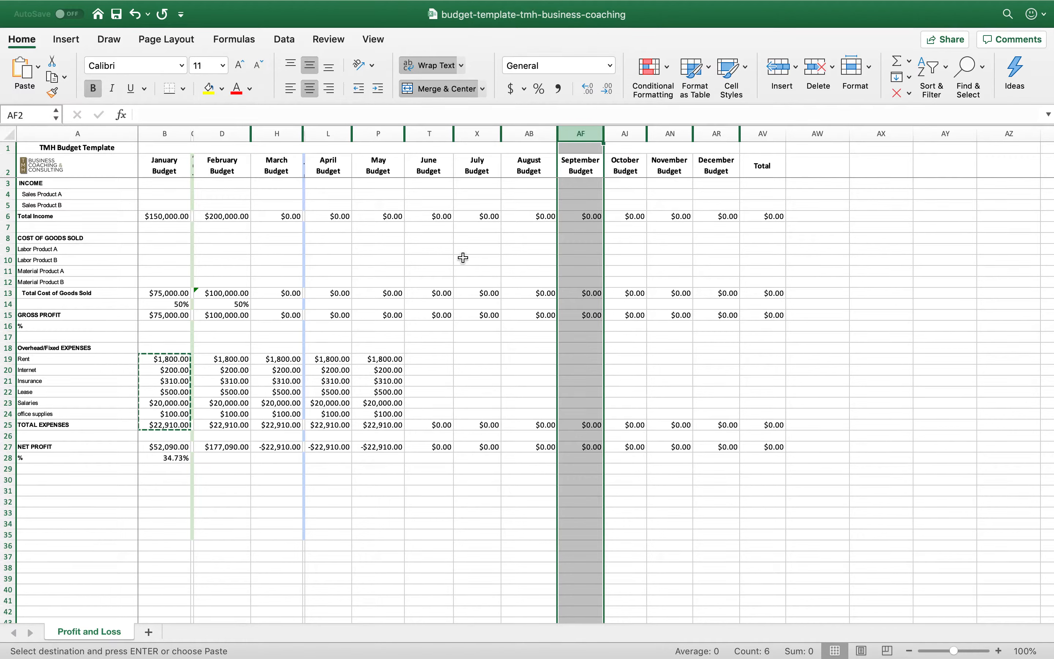
# Paste January's overhead expenses and total into rows 19 to 25 of the June through October budget columns
pyautogui.click(436, 362)
pyautogui.press('super+v')
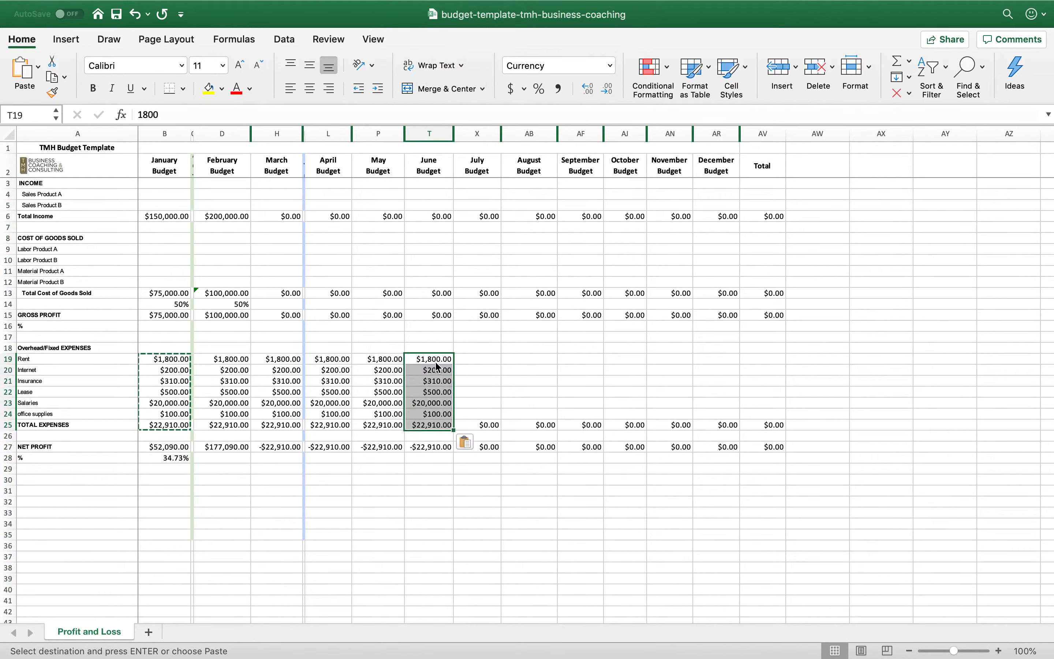
pyautogui.click(478, 359)
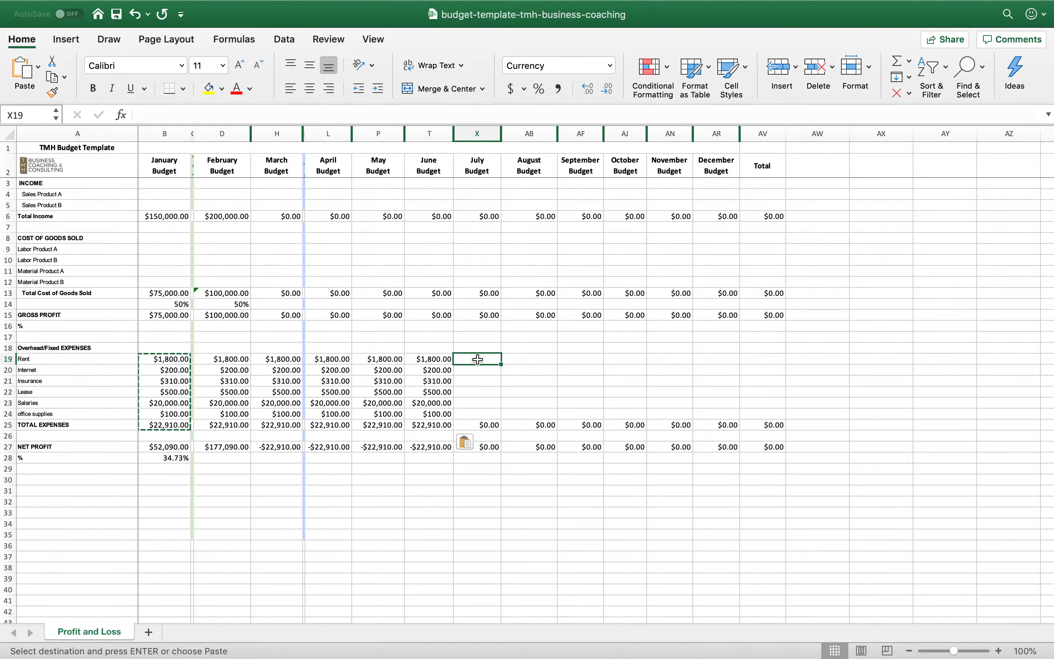
pyautogui.press('super+v')
pyautogui.click(516, 356)
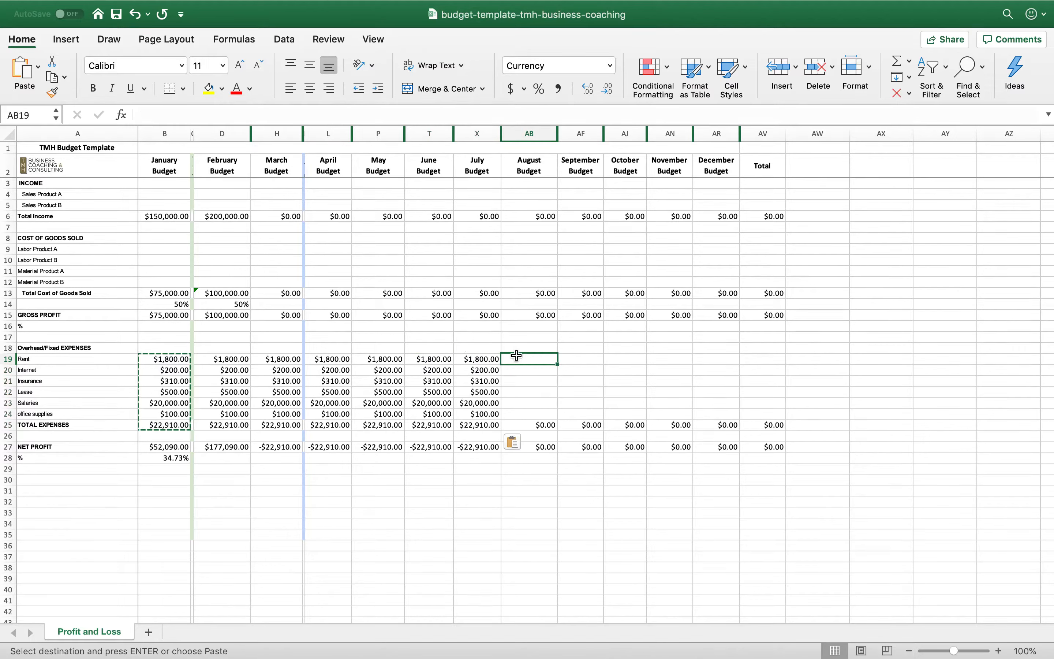
pyautogui.press('super+v')
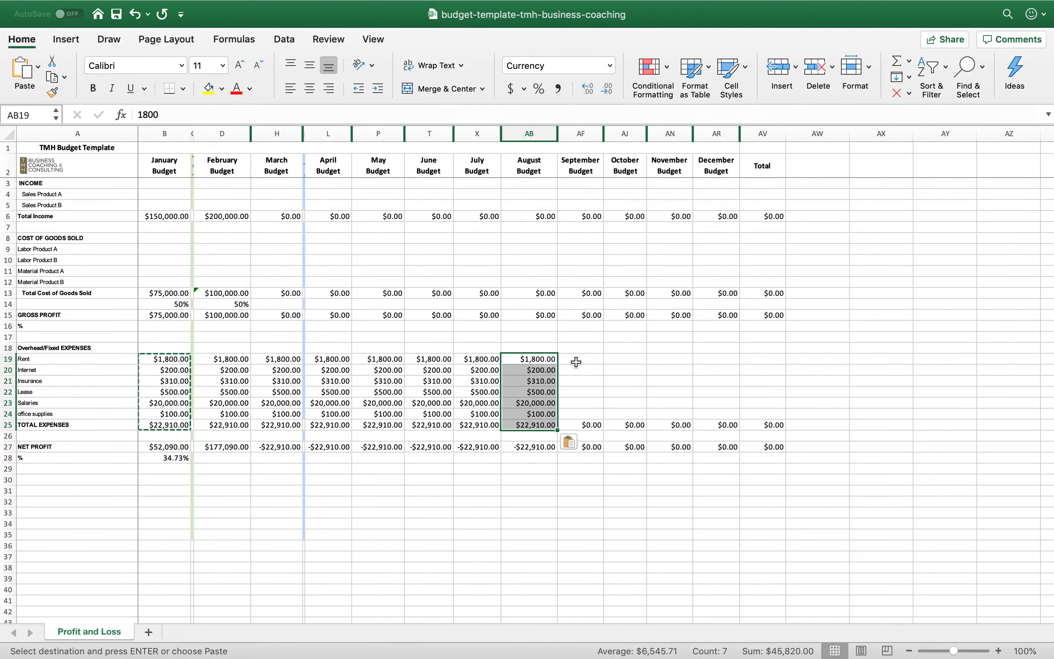
pyautogui.click(576, 361)
pyautogui.press('super+v')
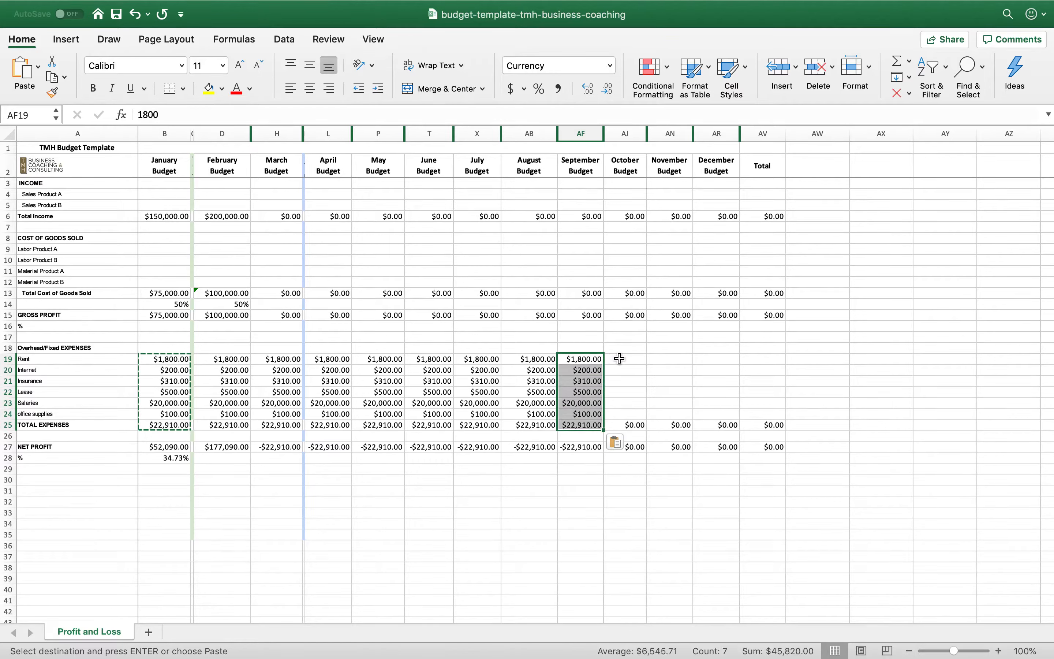
pyautogui.click(618, 358)
pyautogui.press('super+v')
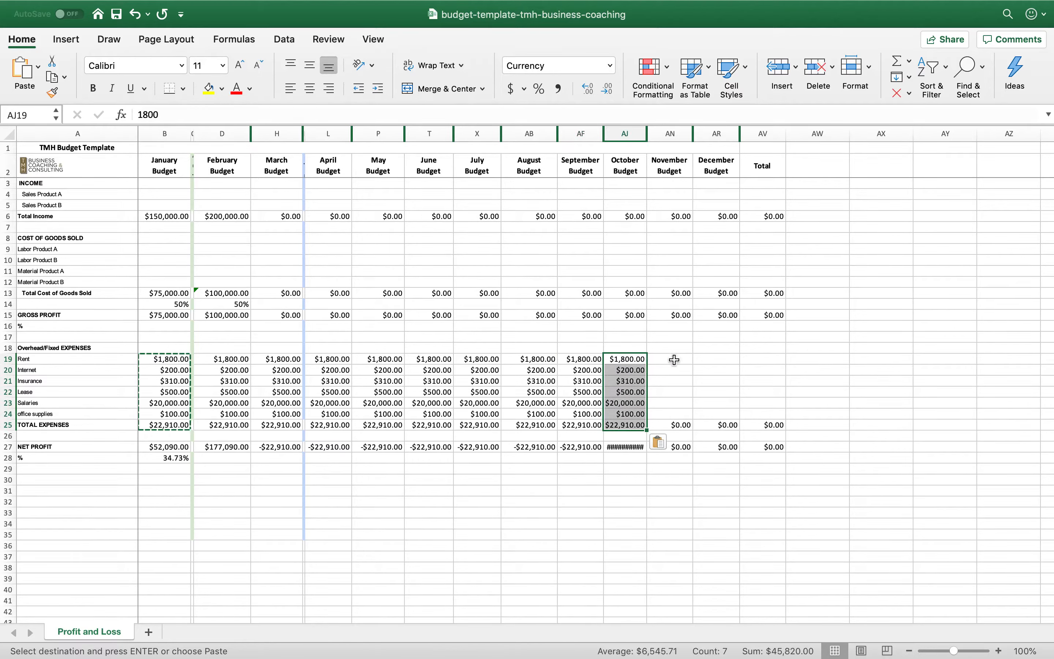
# Copy October's overhead expenses and total in AJ19:AJ25 into the November and December budget columns
pyautogui.click(673, 359)
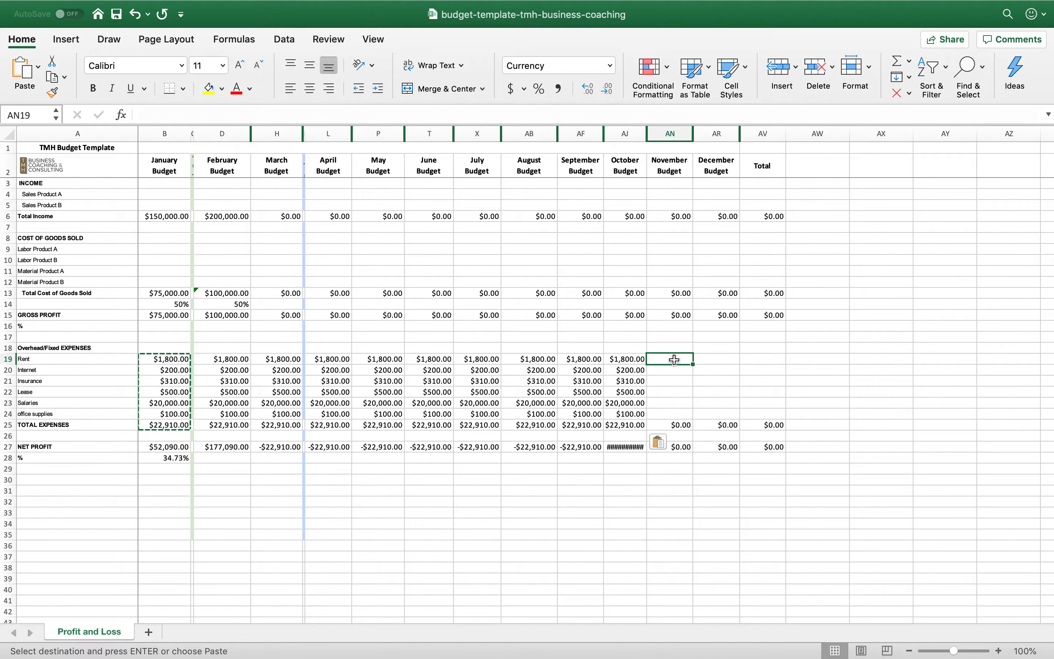
pyautogui.press('Escape')
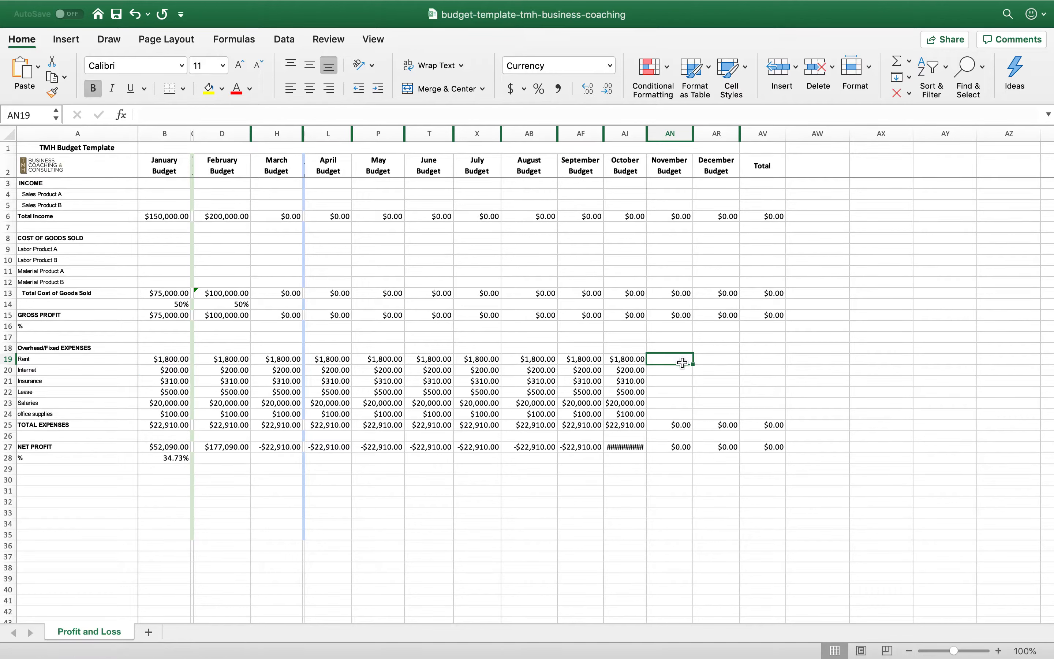
pyautogui.click(631, 361)
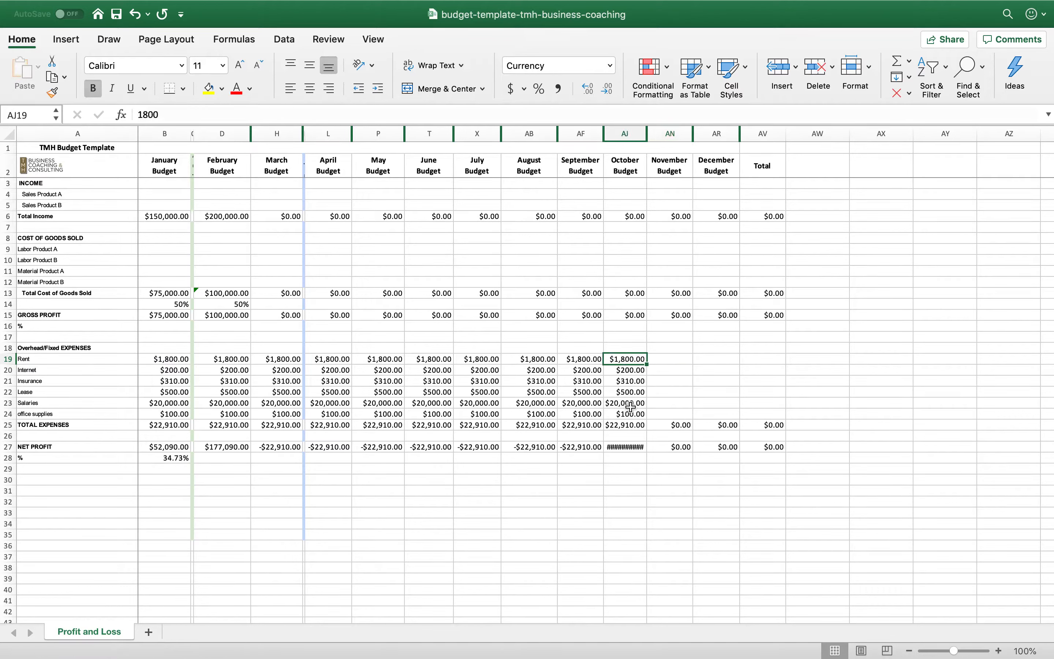
pyautogui.keyDown('shift'); pyautogui.click(633, 425); pyautogui.keyUp('shift')
pyautogui.press('super+c')
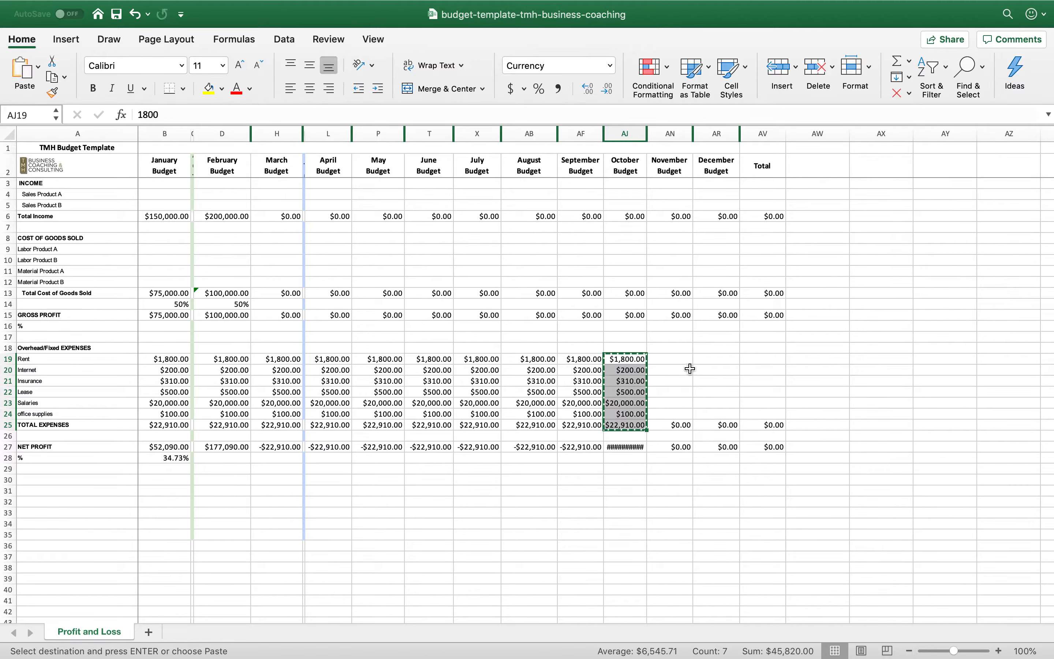
pyautogui.click(679, 362)
pyautogui.press('super+v')
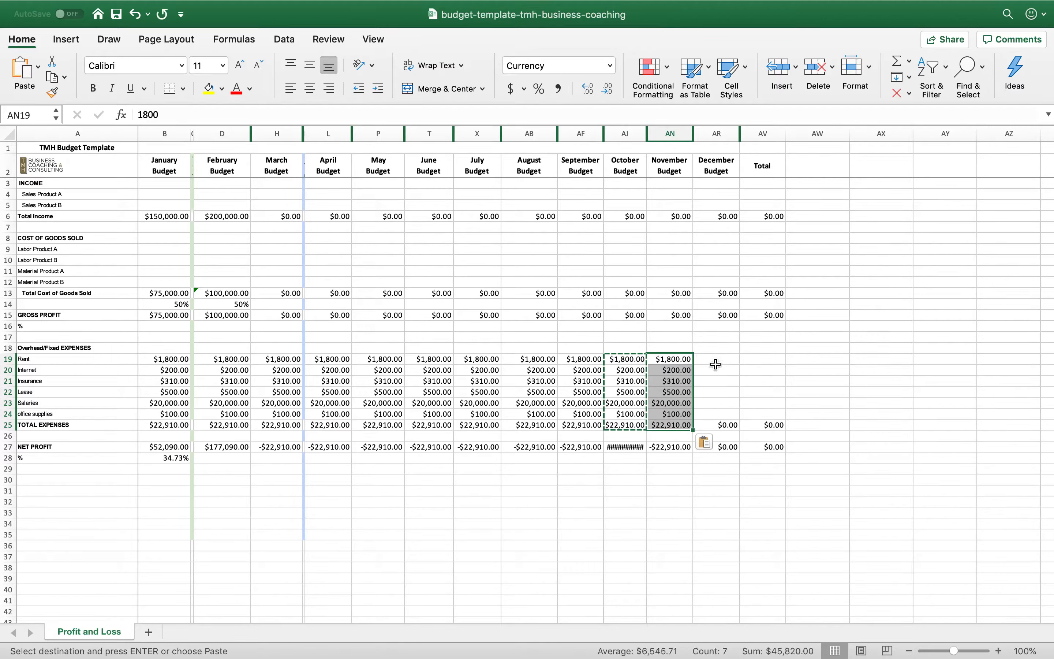
pyautogui.click(715, 359)
pyautogui.press('super+v')
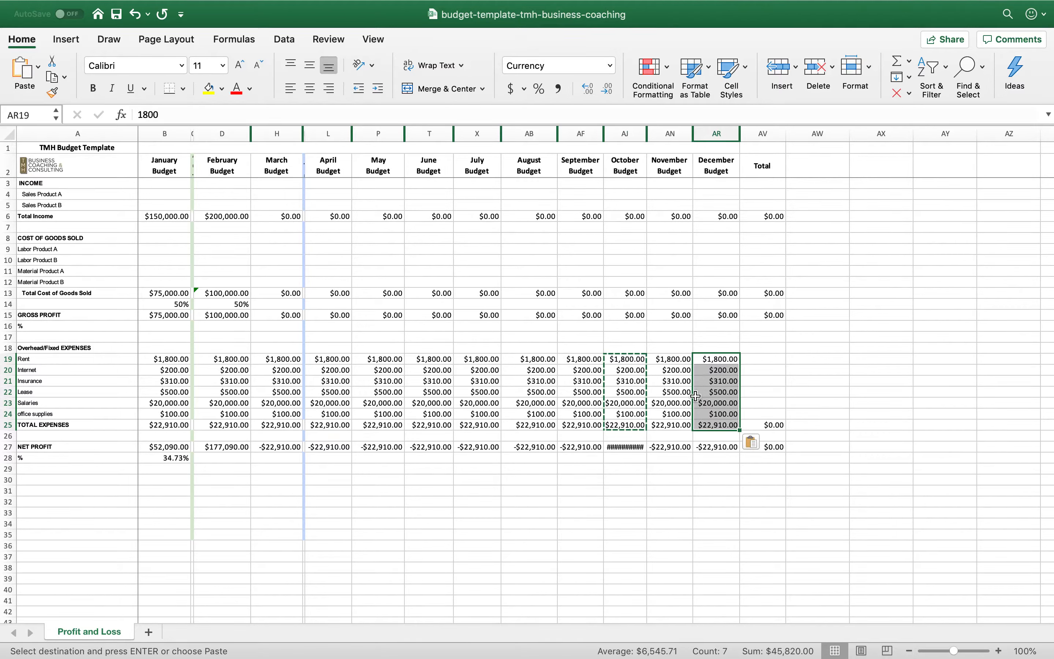
# Clear the copy selection and widen the October budget column so its net profit amount fits
pyautogui.click(699, 392)
pyautogui.click(632, 371)
pyautogui.press('Escape')
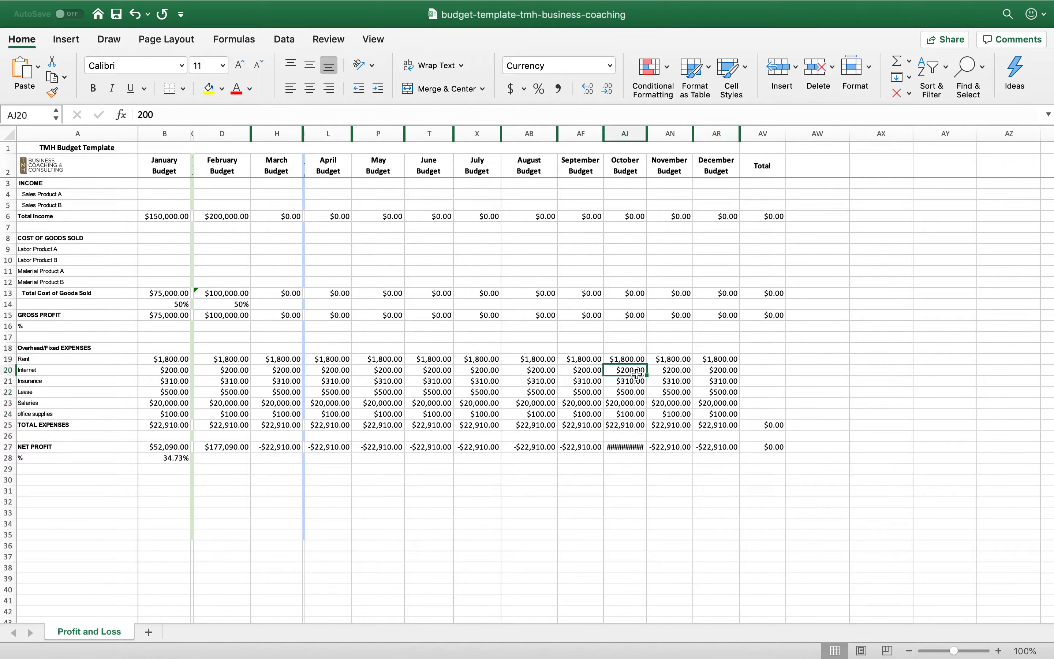
pyautogui.moveTo(647, 133); pyautogui.dragTo(656, 131)
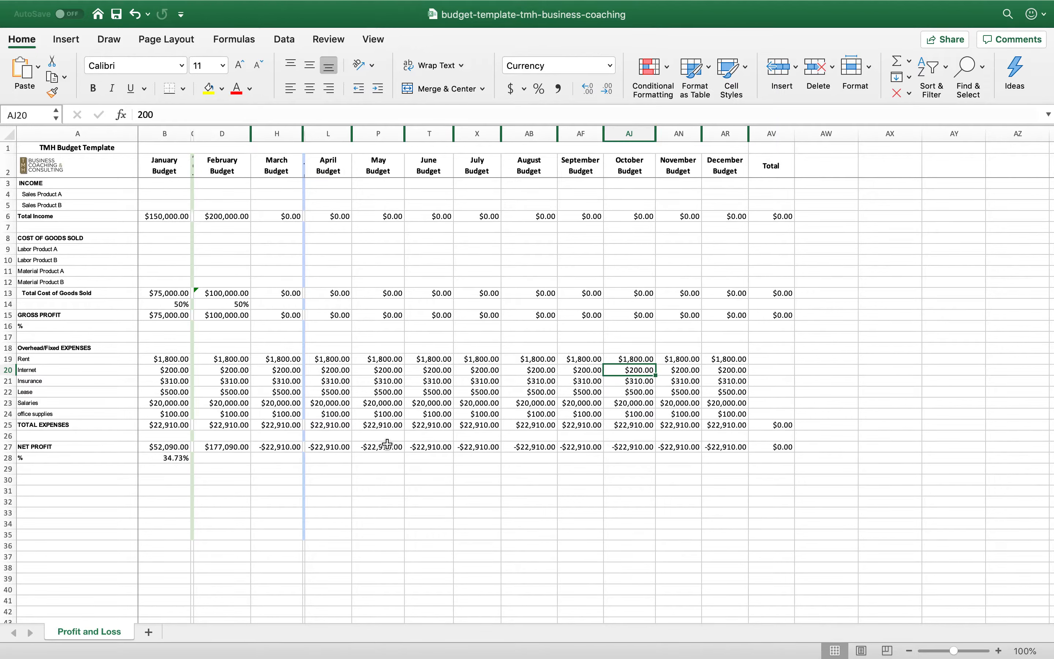
# Set March's total income in H6 to 210,000
pyautogui.click(741, 457)
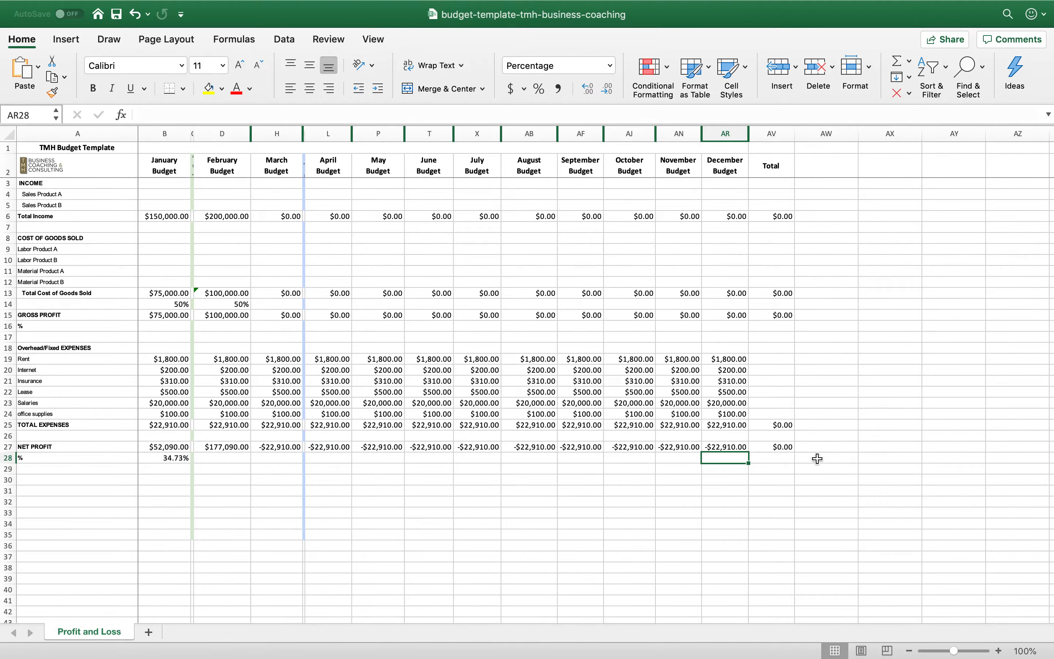
pyautogui.click(288, 217)
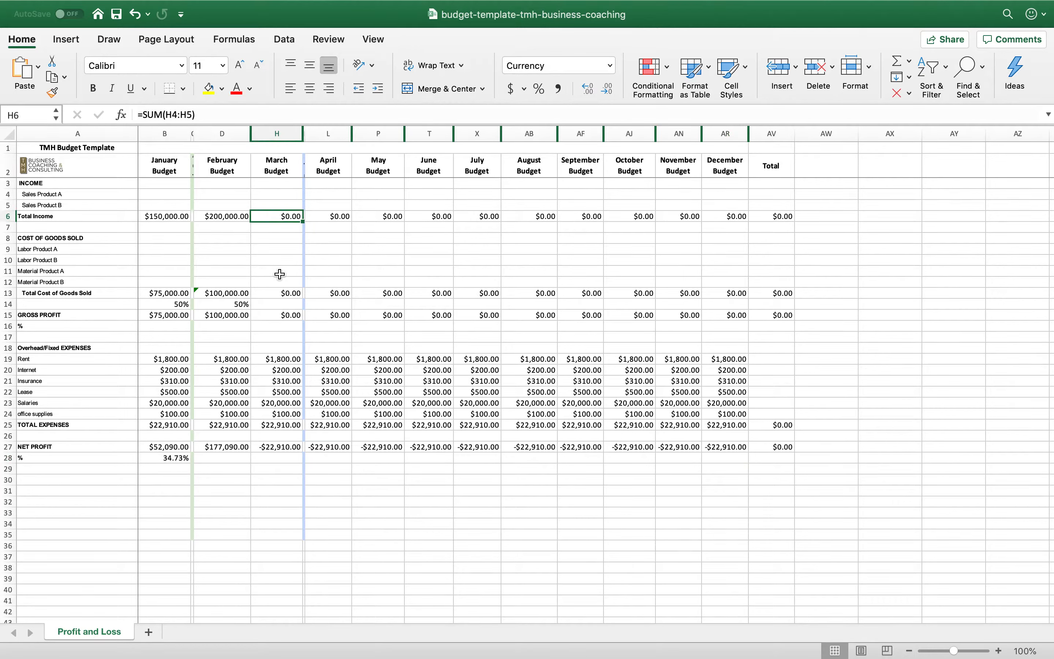
pyautogui.write('210000')
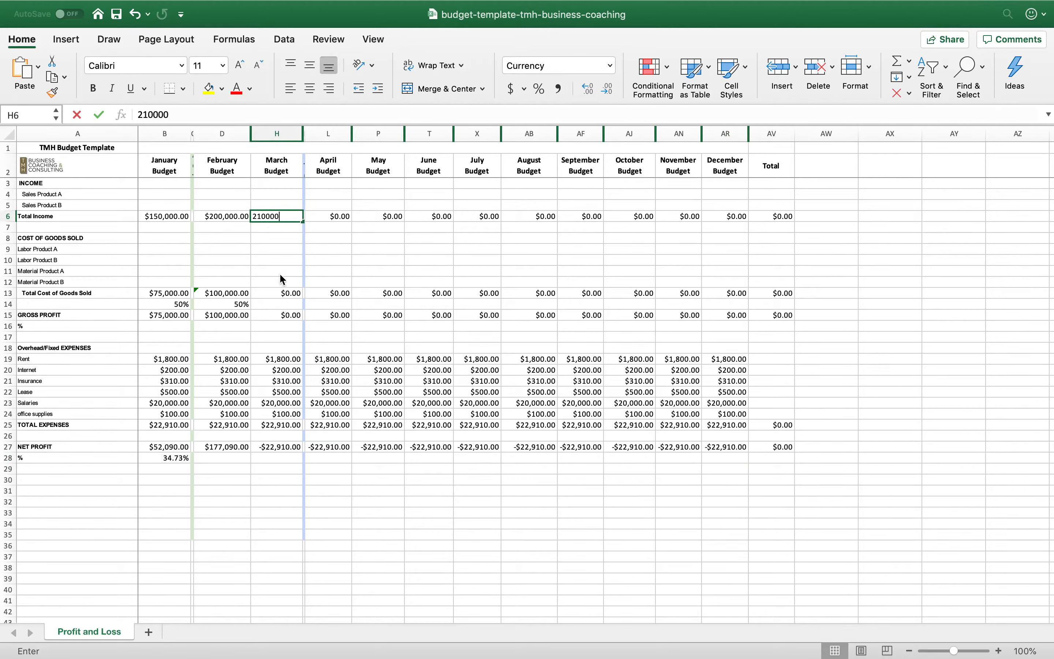
pyautogui.press('Return')
# Calculate March's total cost of goods sold in H13 as half of its total income with =.5*H6
pyautogui.press('Down')
pyautogui.press('Down')
pyautogui.press('Down')
pyautogui.press('Down')
pyautogui.press('Down')
pyautogui.press('Down')
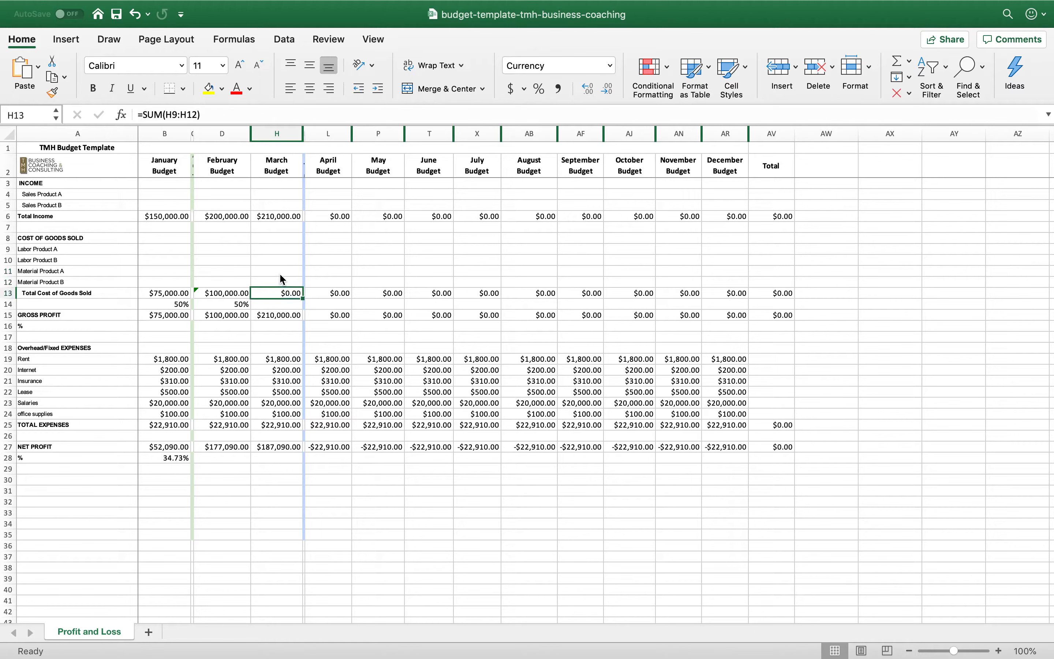
pyautogui.write('=')
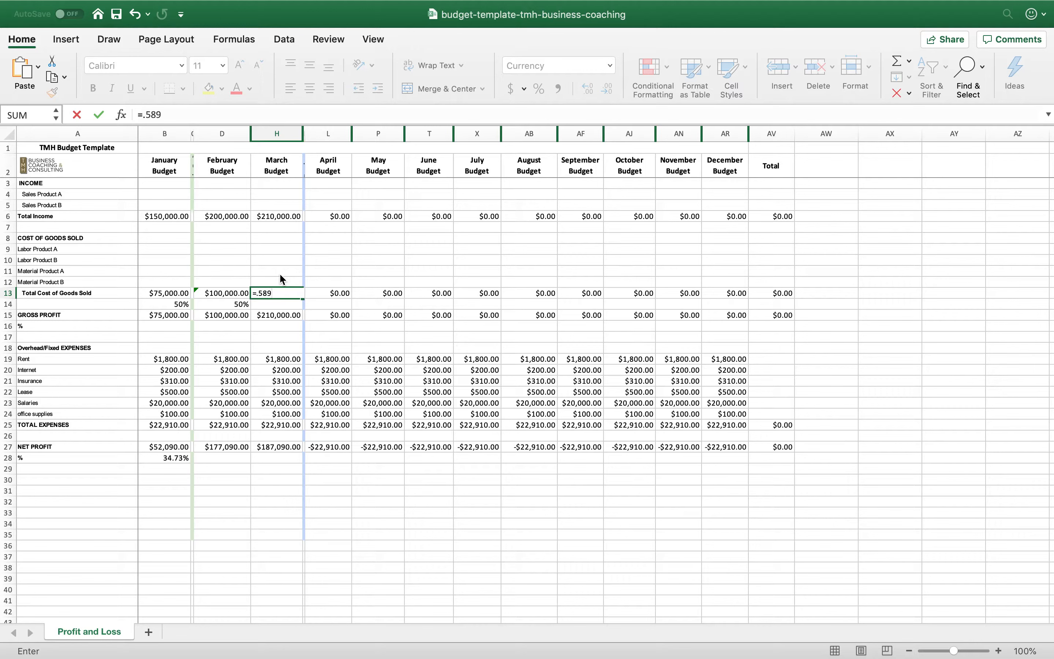
pyautogui.write('.5*')
pyautogui.click(289, 220)
pyautogui.press('Return')
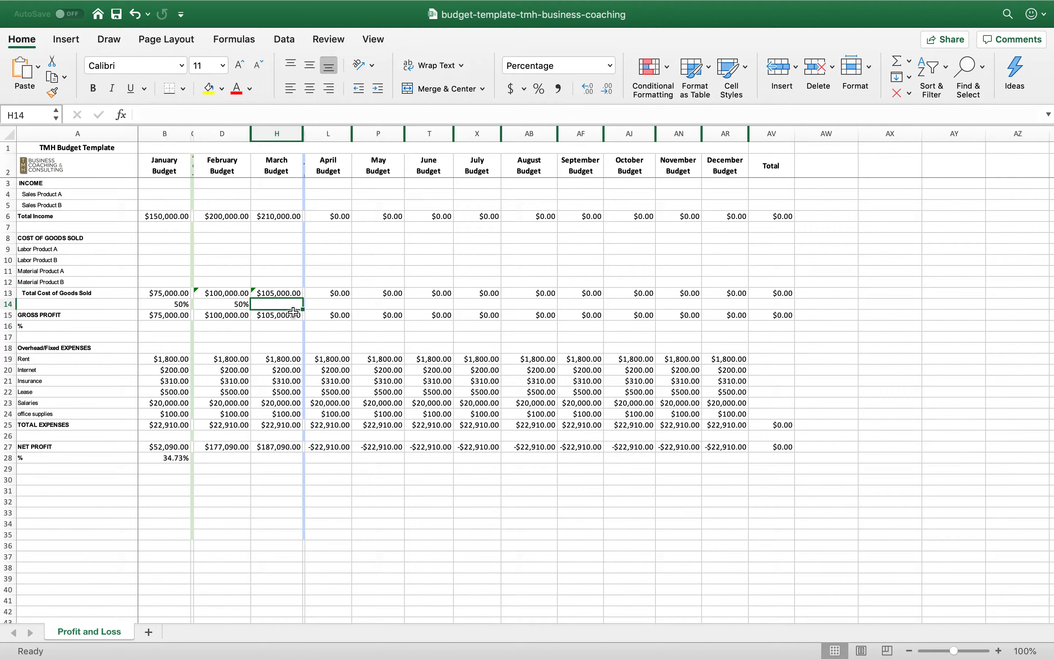
# Set April's total income in L6 to 215,000 and widen the April budget column to fit six-digit amounts
pyautogui.click(339, 217)
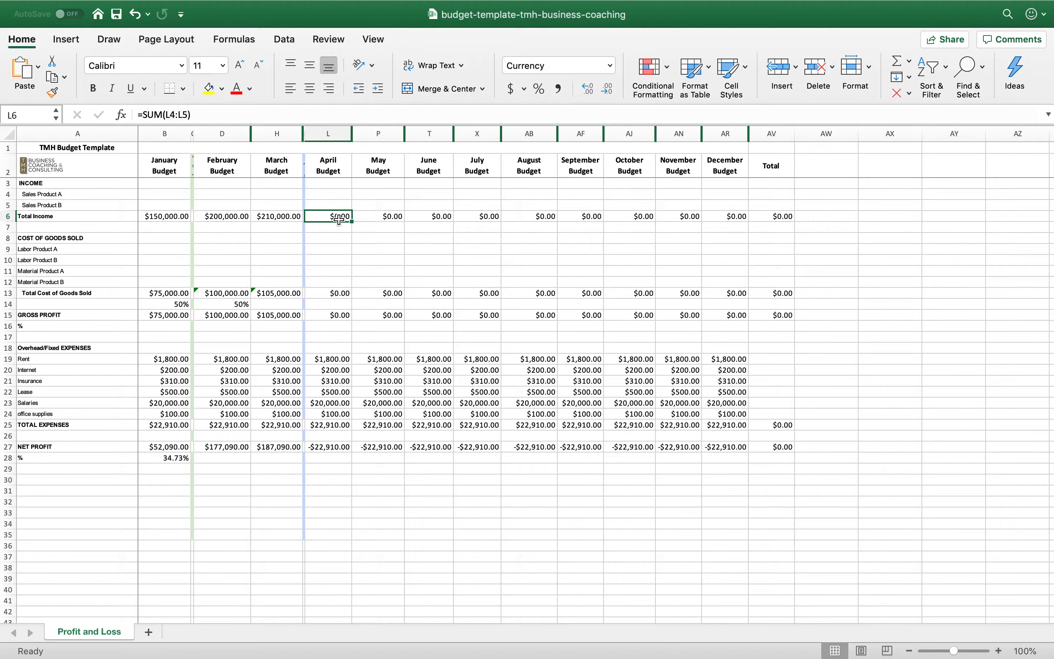
pyautogui.press('BackSpace')
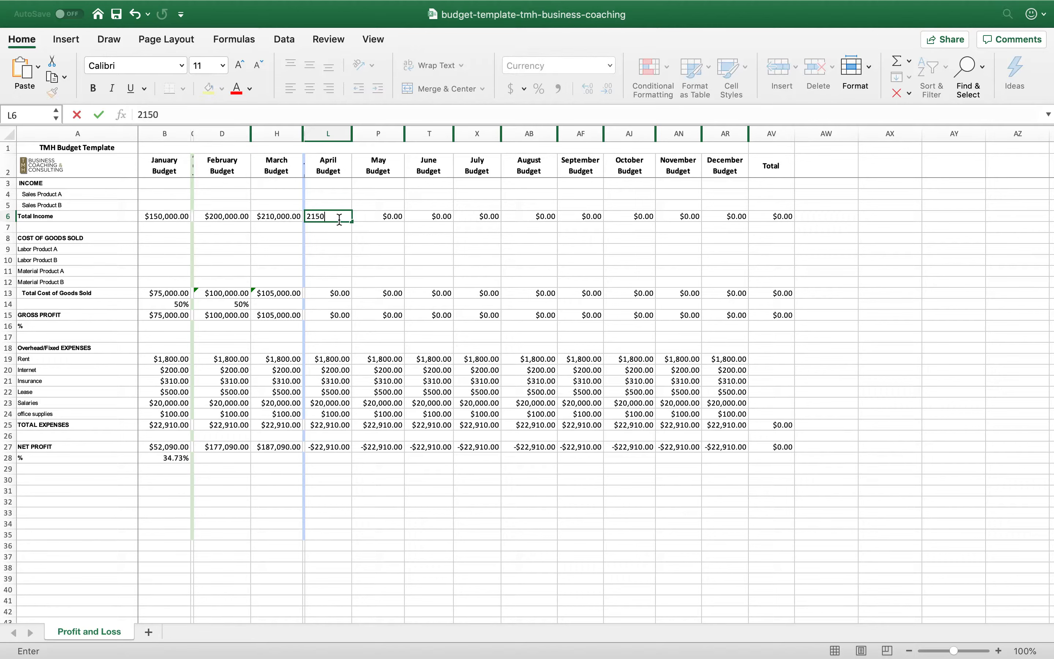
pyautogui.write('215000')
pyautogui.press('Return')
pyautogui.press('Down')
pyautogui.press('Down')
pyautogui.press('Down')
pyautogui.press('Down')
pyautogui.press('Down')
pyautogui.press('Down')
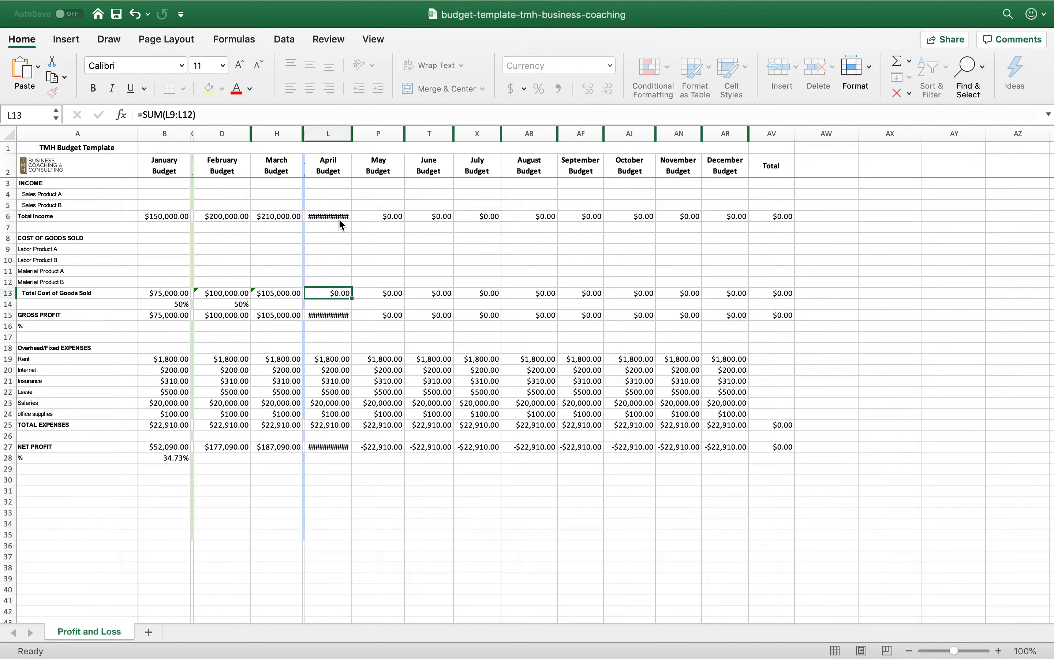
pyautogui.moveTo(351, 136); pyautogui.dragTo(356, 136)
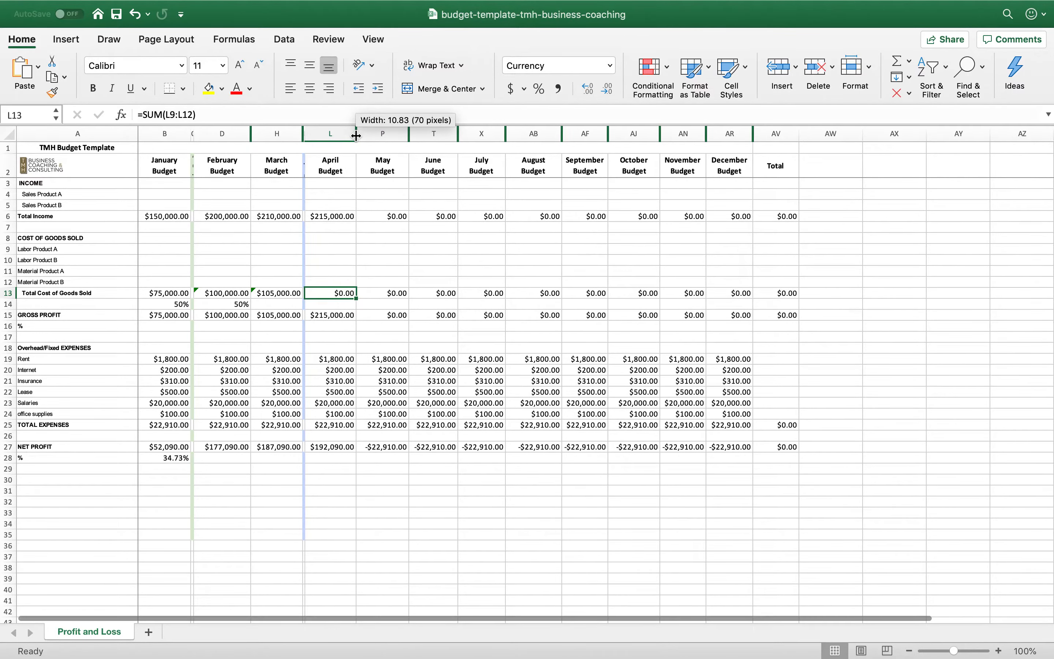
# Calculate April's total cost of goods sold in L13 as half of its total income with =.5*L6
pyautogui.write('=')
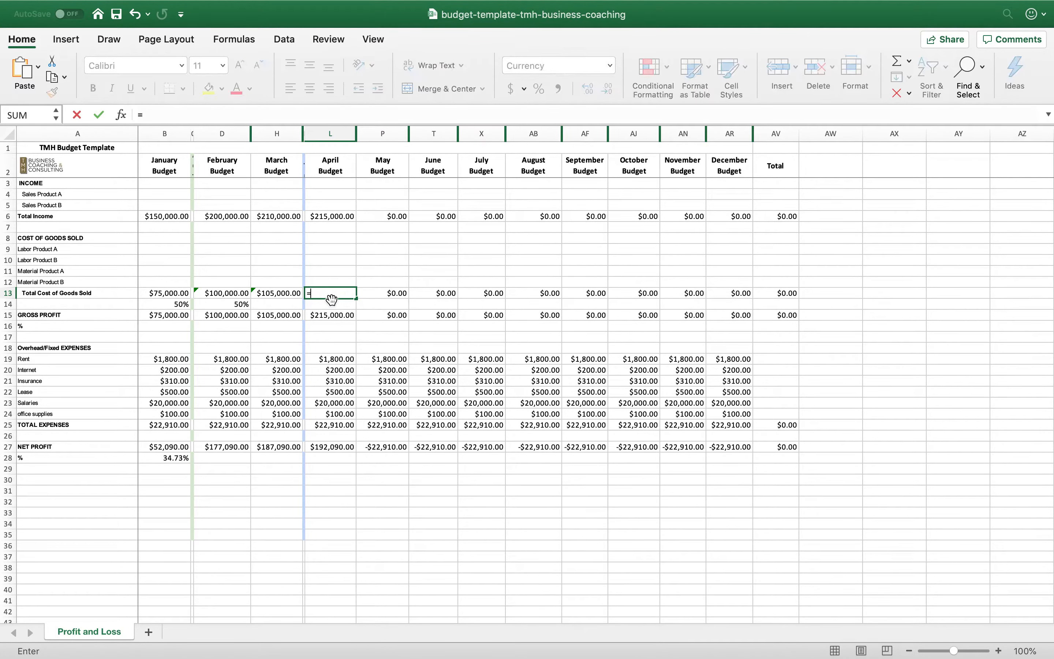
pyautogui.write('.5*')
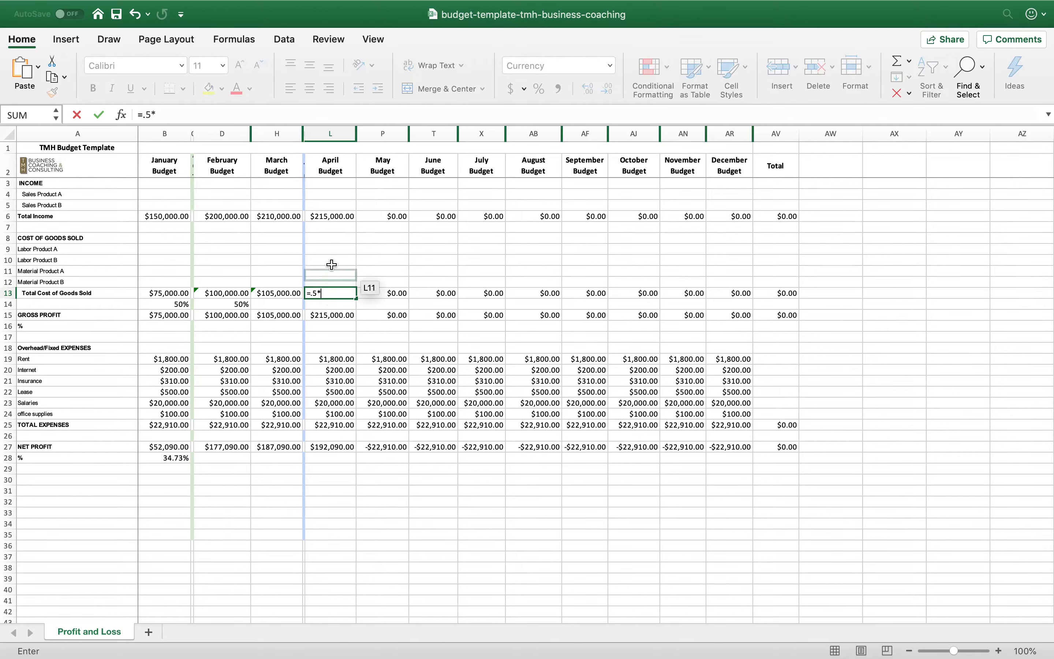
pyautogui.click(332, 217)
pyautogui.press('Return')
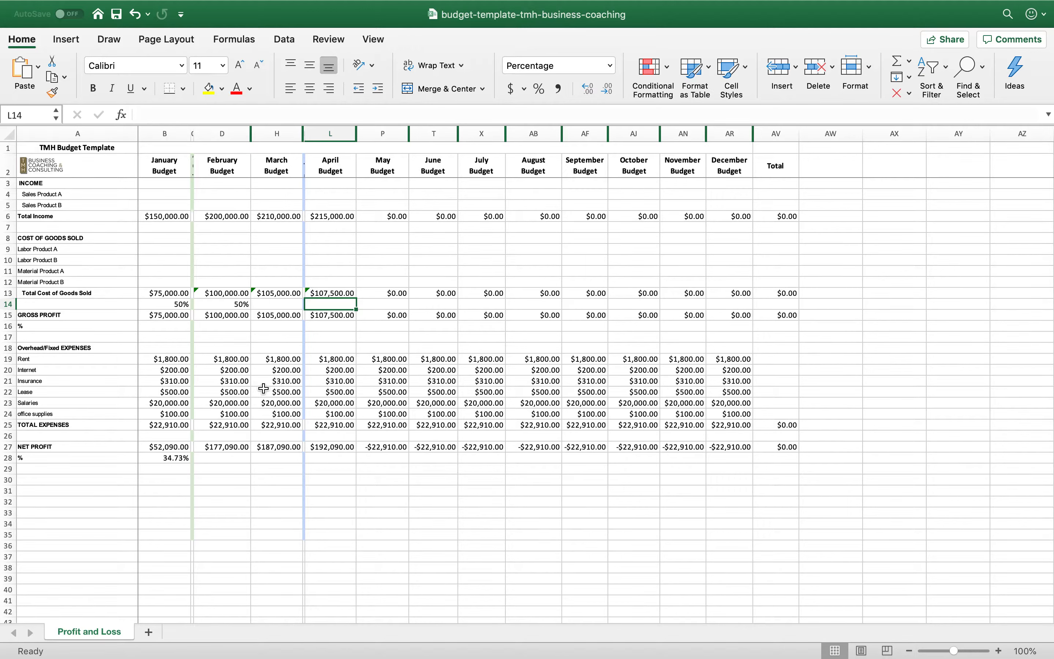
# Fill February's cost of goods sold percentage formula in D14 across row 14 through the Total column
pyautogui.click(239, 308)
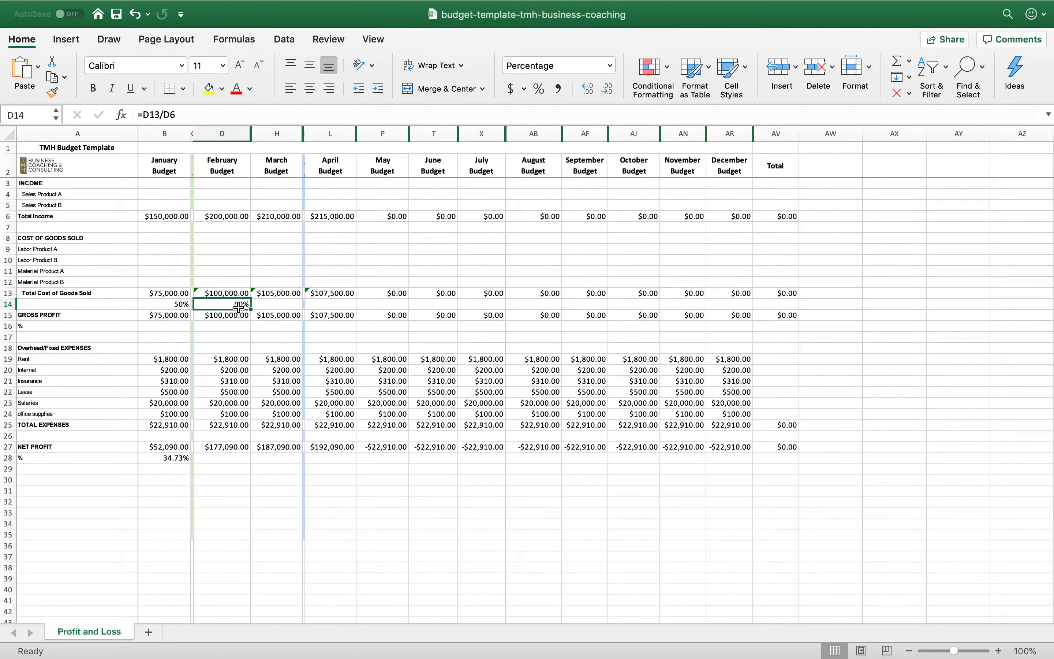
pyautogui.moveTo(251, 308); pyautogui.dragTo(316, 309)
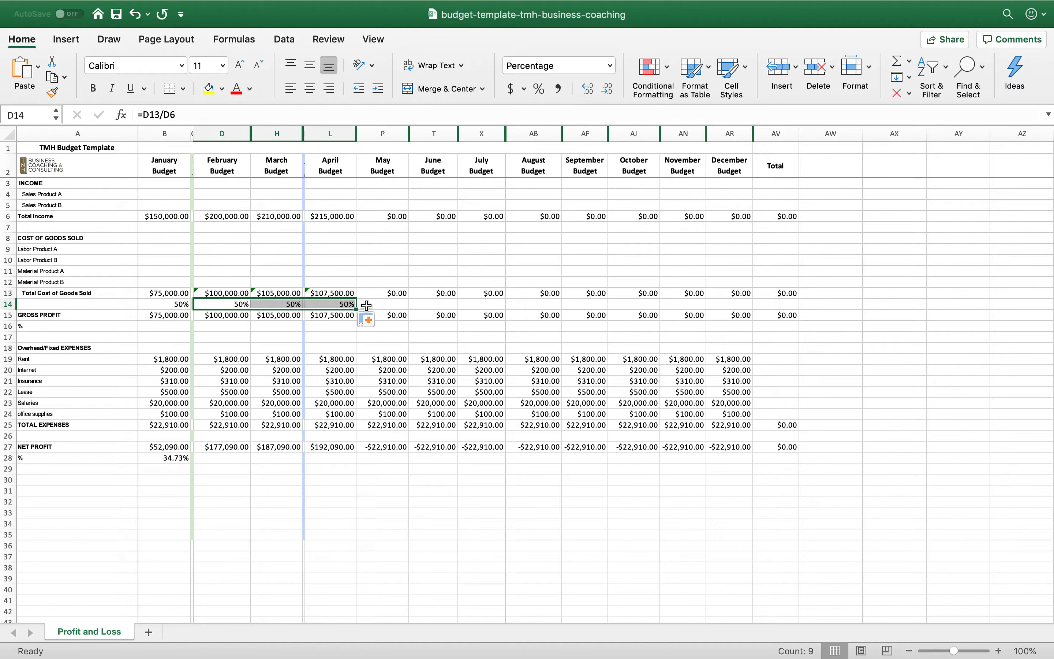
pyautogui.click(436, 305)
pyautogui.click(347, 305)
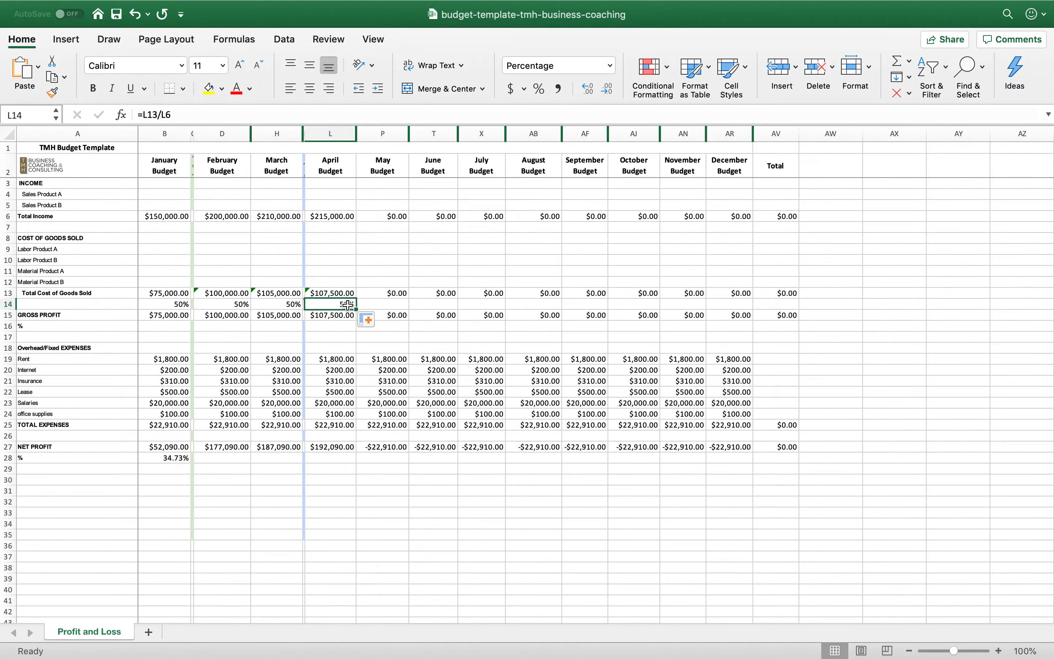
pyautogui.moveTo(354, 307); pyautogui.dragTo(784, 323)
# Set total income in row 6 to 215,000 for May, 215,000 for June and 200,000 for July
pyautogui.click(397, 216)
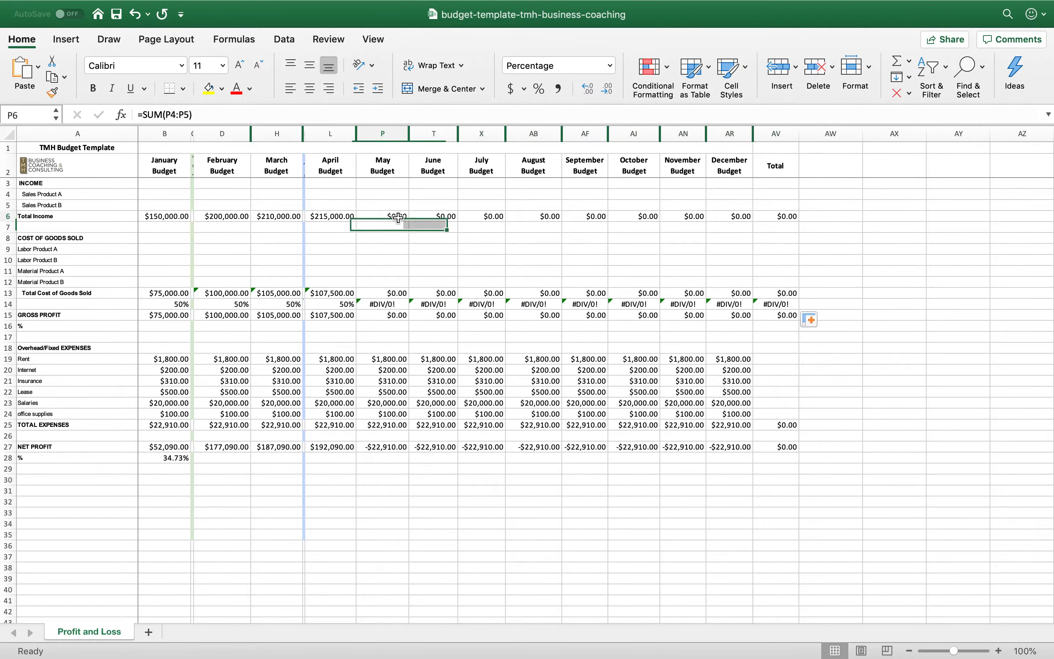
pyautogui.write('215000')
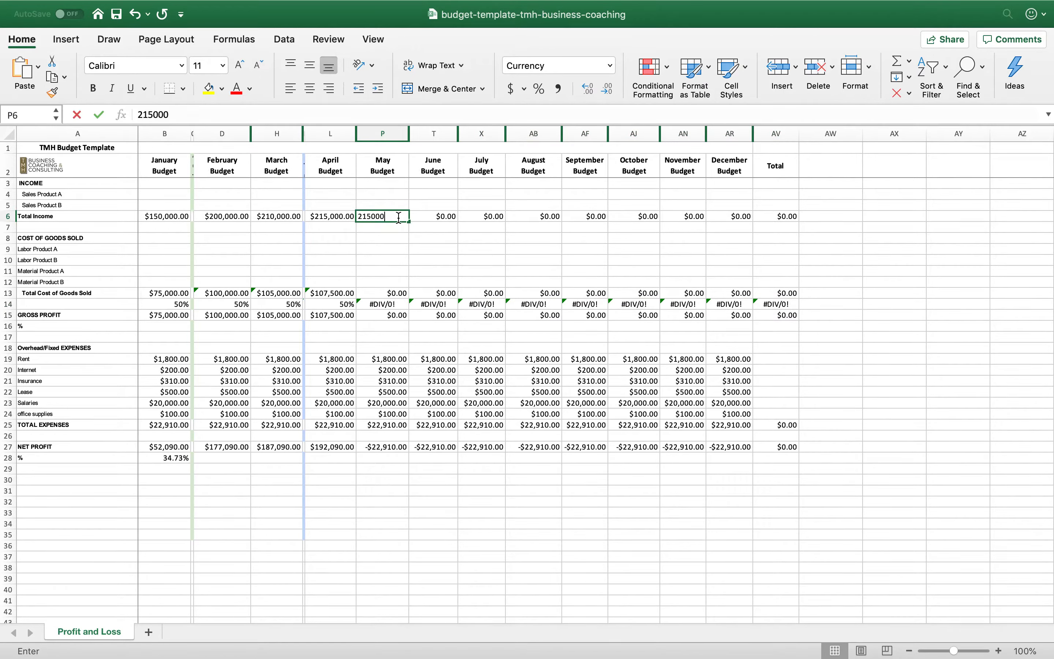
pyautogui.press('Tab')
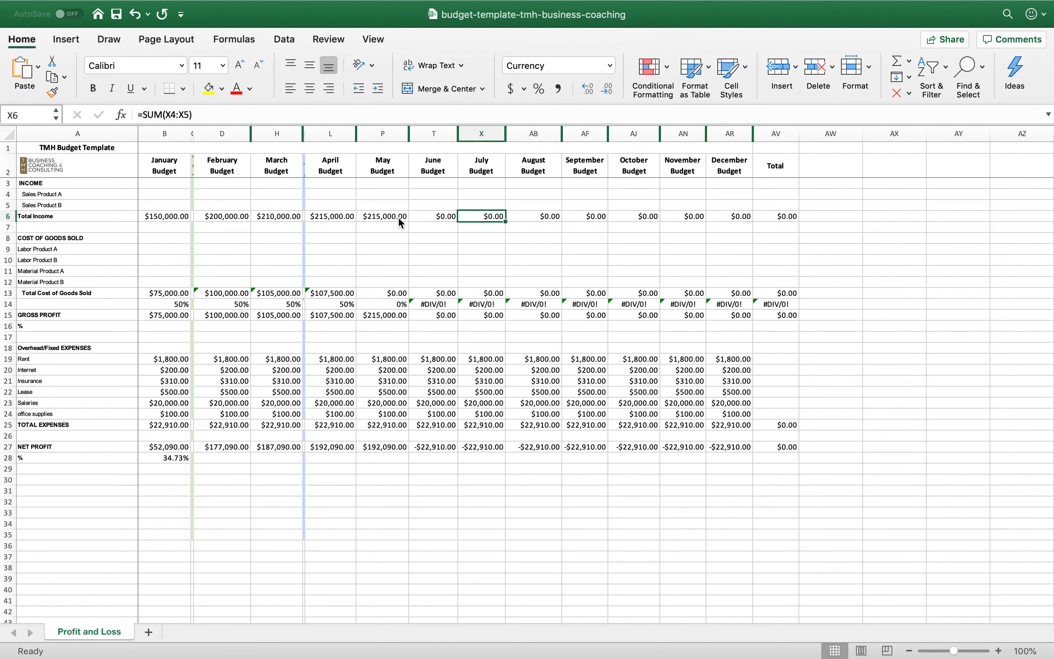
pyautogui.write('215000')
pyautogui.press('Tab')
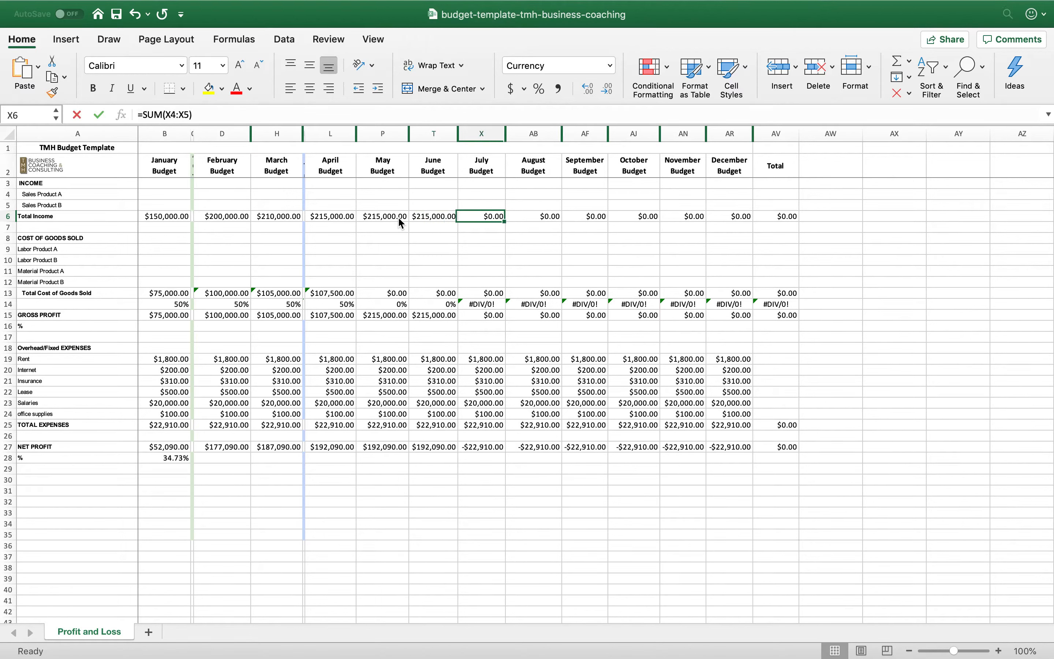
pyautogui.write('200000')
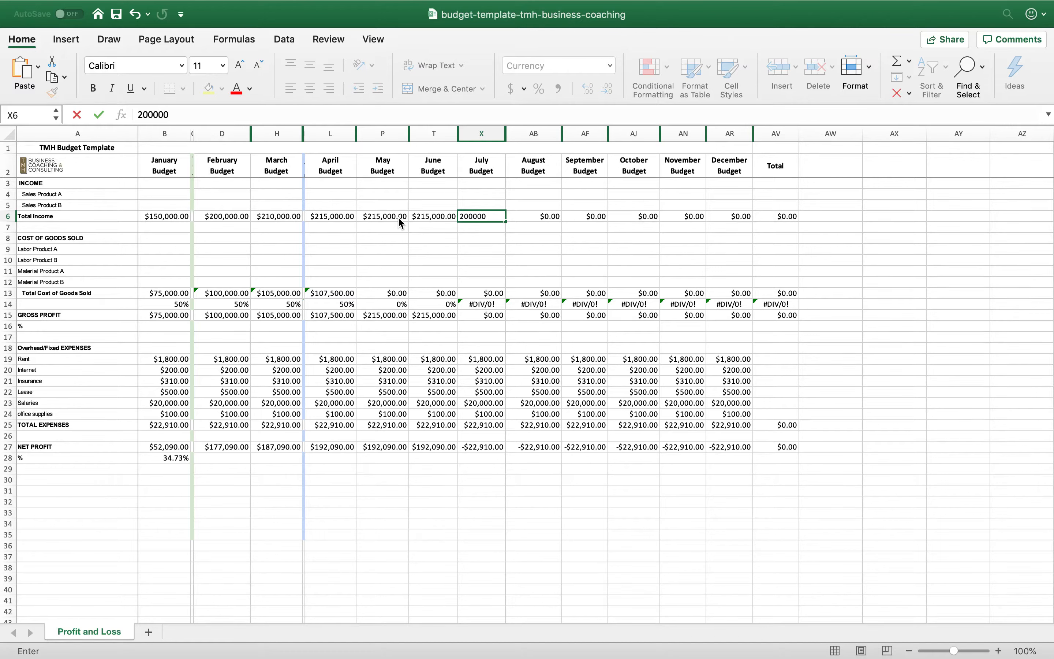
pyautogui.press('Tab')
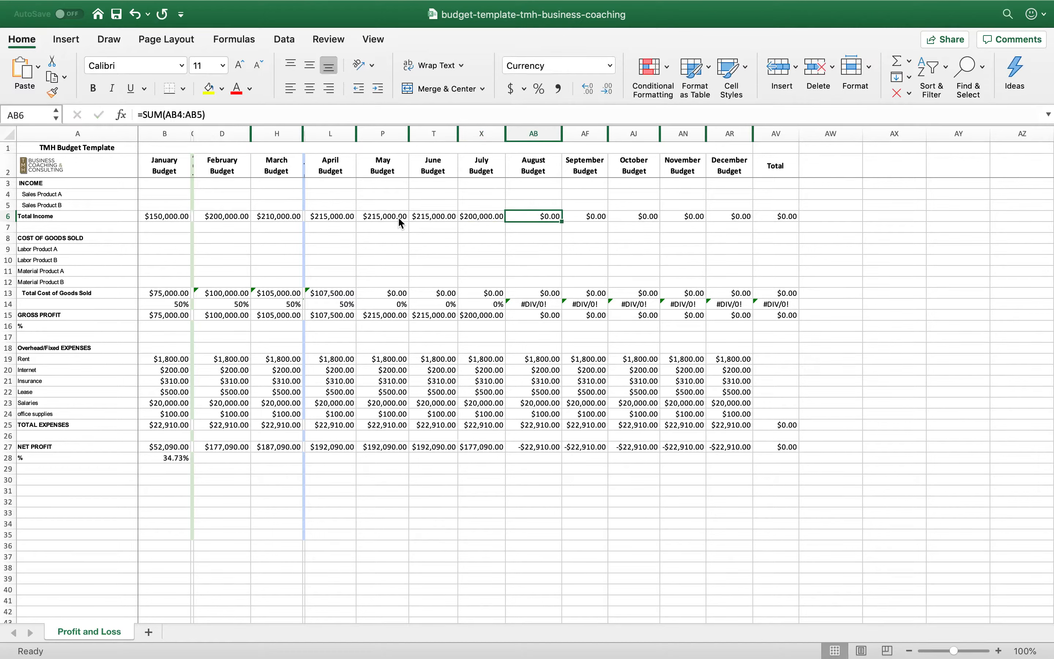
# Set total income to 185,000 for August and 175,000 for September, and widen the September budget column to fit
pyautogui.write('185,000')
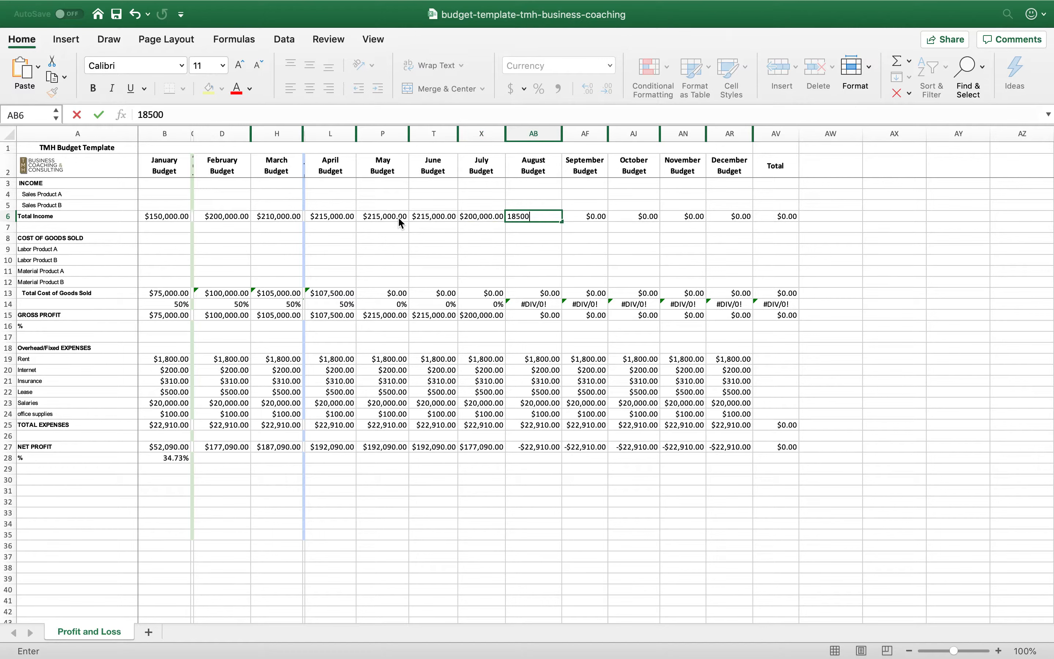
pyautogui.press('Tab')
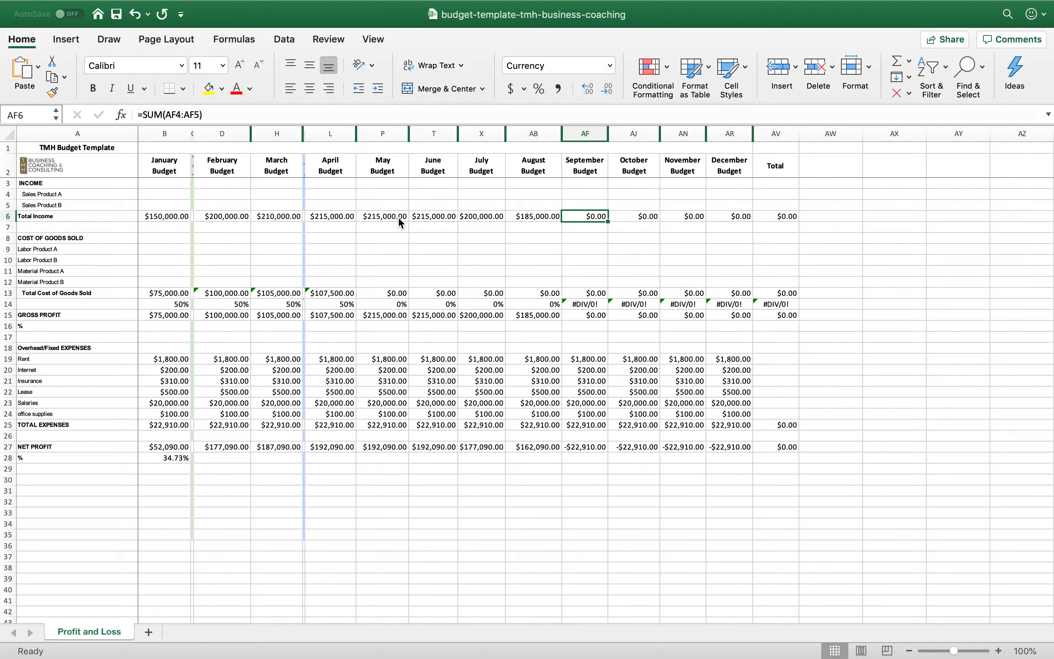
pyautogui.write('175000')
pyautogui.press('Tab')
pyautogui.write('`')
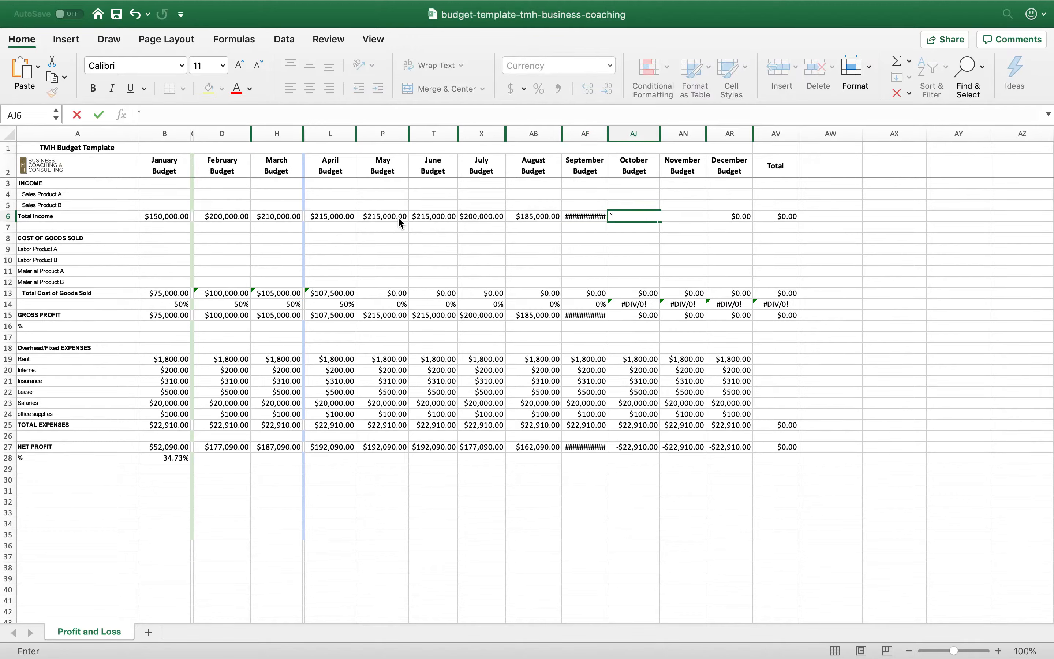
pyautogui.click(589, 218)
pyautogui.write('175000')
pyautogui.press('Tab')
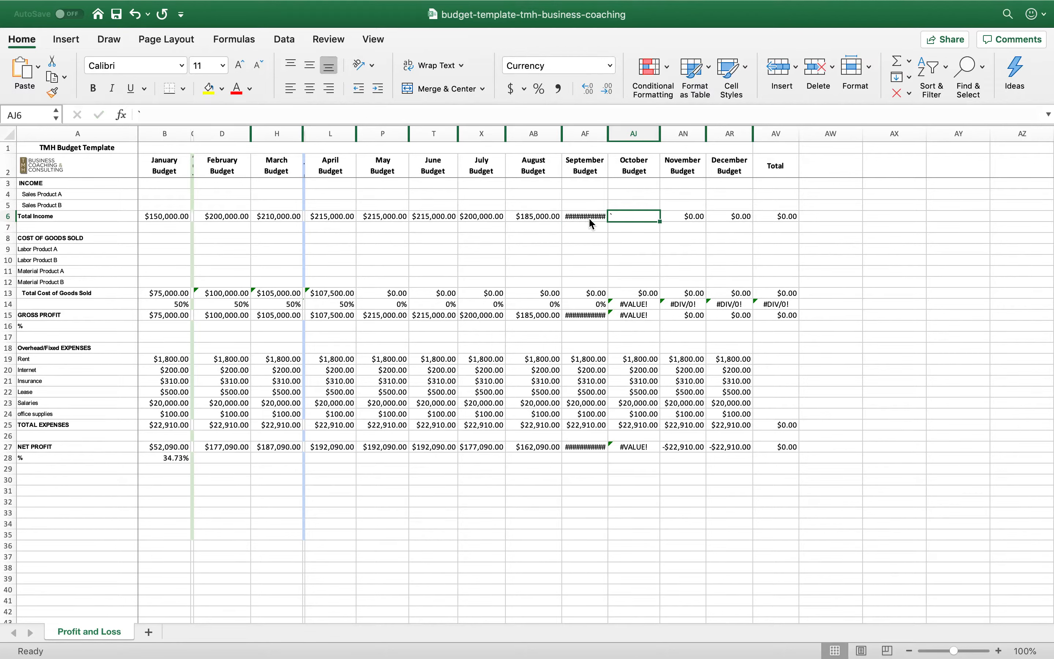
pyautogui.moveTo(609, 132); pyautogui.dragTo(618, 136)
# Set total income in row 6 to 195,000 for October and 200,000 for November
pyautogui.write('195,000')
pyautogui.press('Tab')
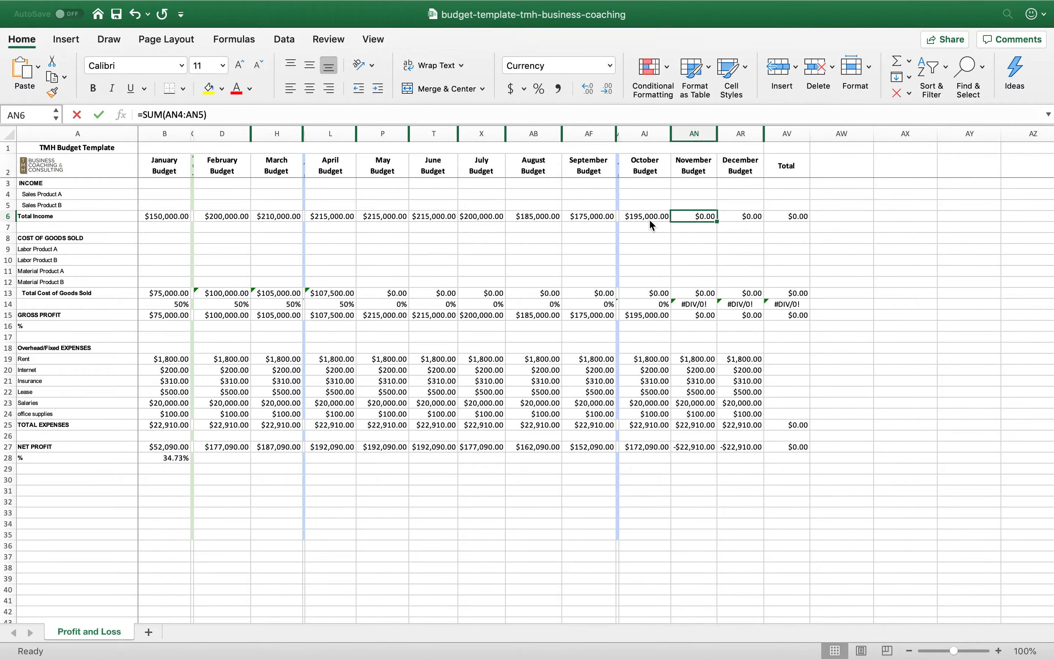
pyautogui.write('2oooo\\')
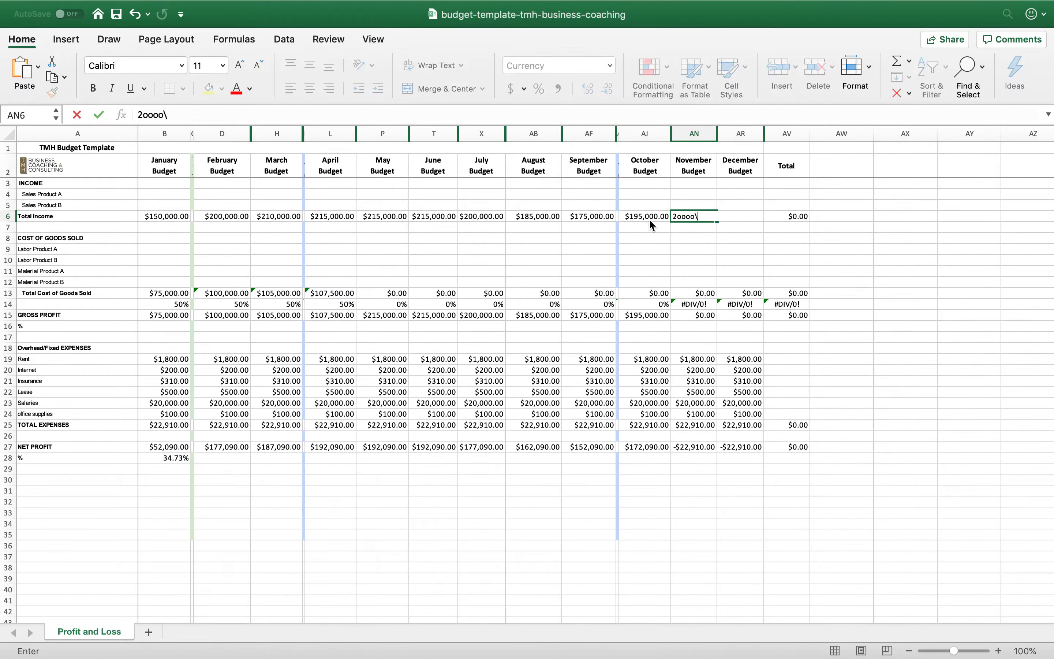
pyautogui.press('BackSpace')
pyautogui.press('BackSpace')
pyautogui.press('BackSpace')
pyautogui.press('BackSpace')
pyautogui.write('00000')
pyautogui.press('Tab')
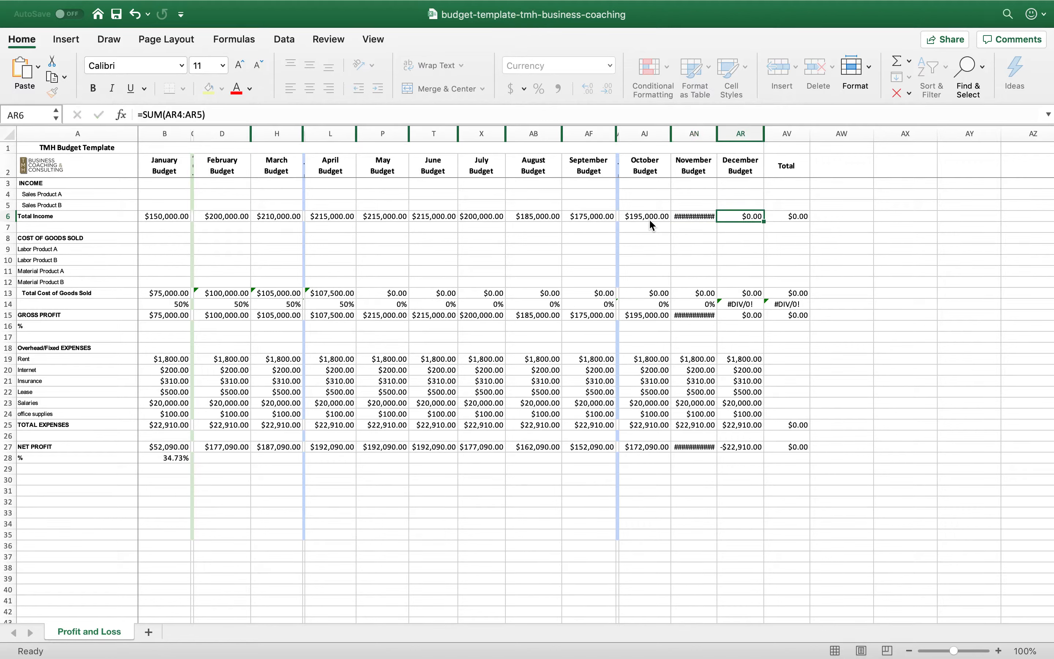
# Set December's total income to 250,000 and widen the November and December budget columns to fit six-digit amounts
pyautogui.write('25000')
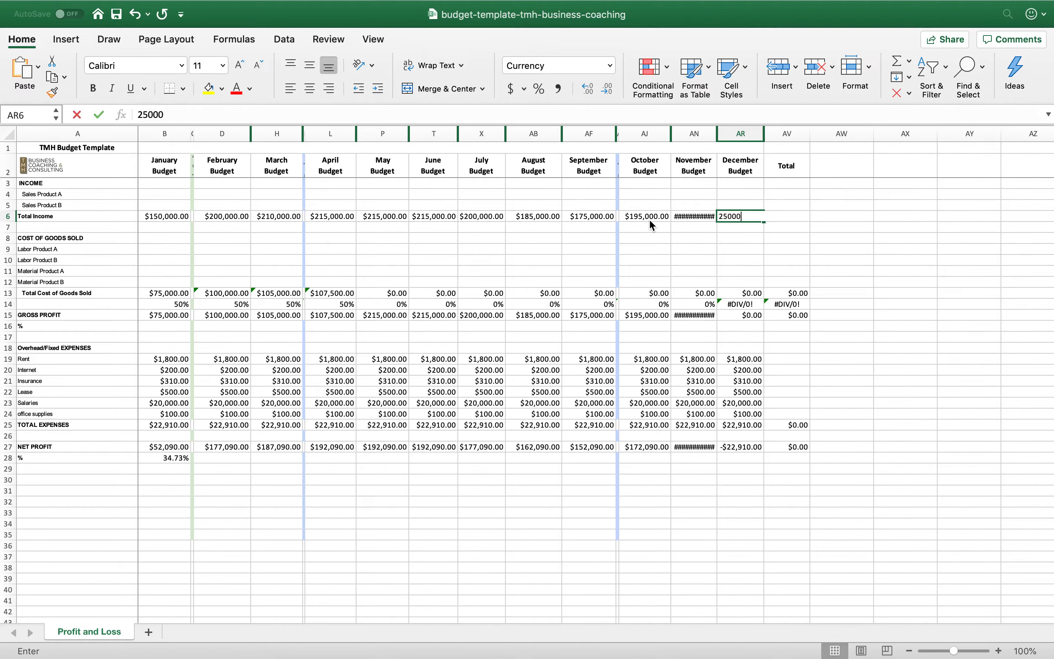
pyautogui.write('0')
pyautogui.press('Return')
pyautogui.moveTo(715, 133); pyautogui.dragTo(779, 133)
pyautogui.click(640, 282)
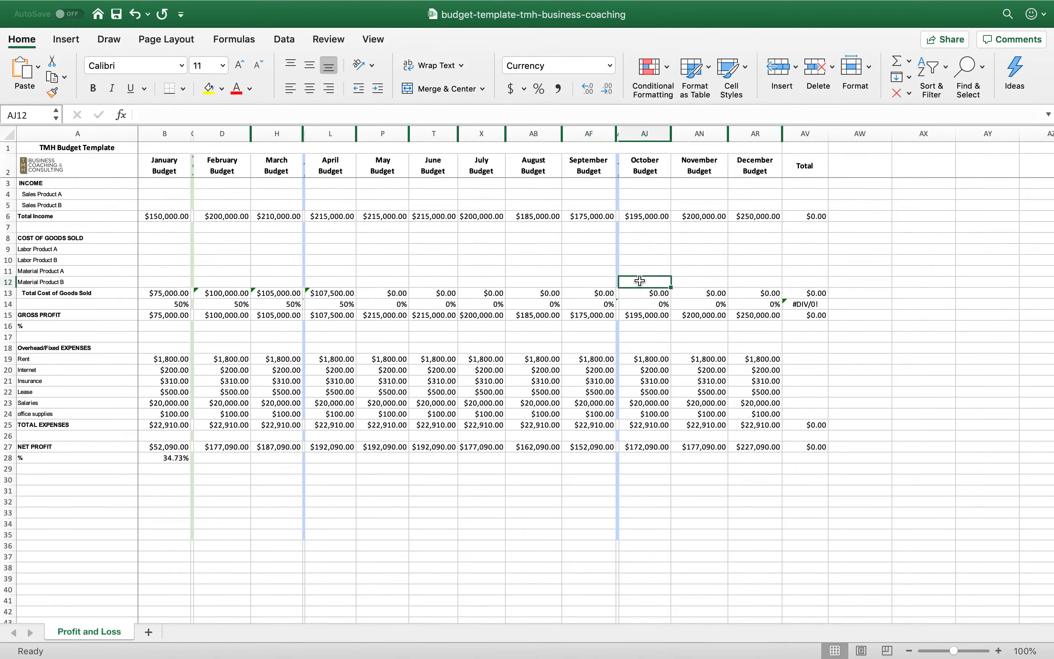
# Calculate May's total cost of goods sold in P13 as half of its total income with =.5*P6
pyautogui.click(390, 292)
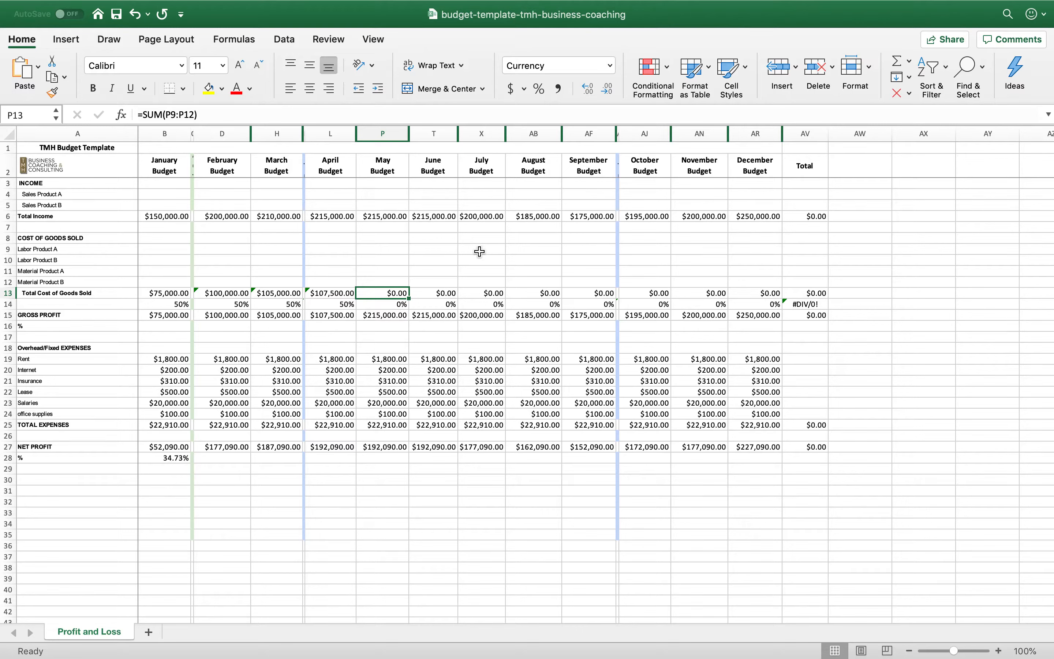
pyautogui.write('=.5*')
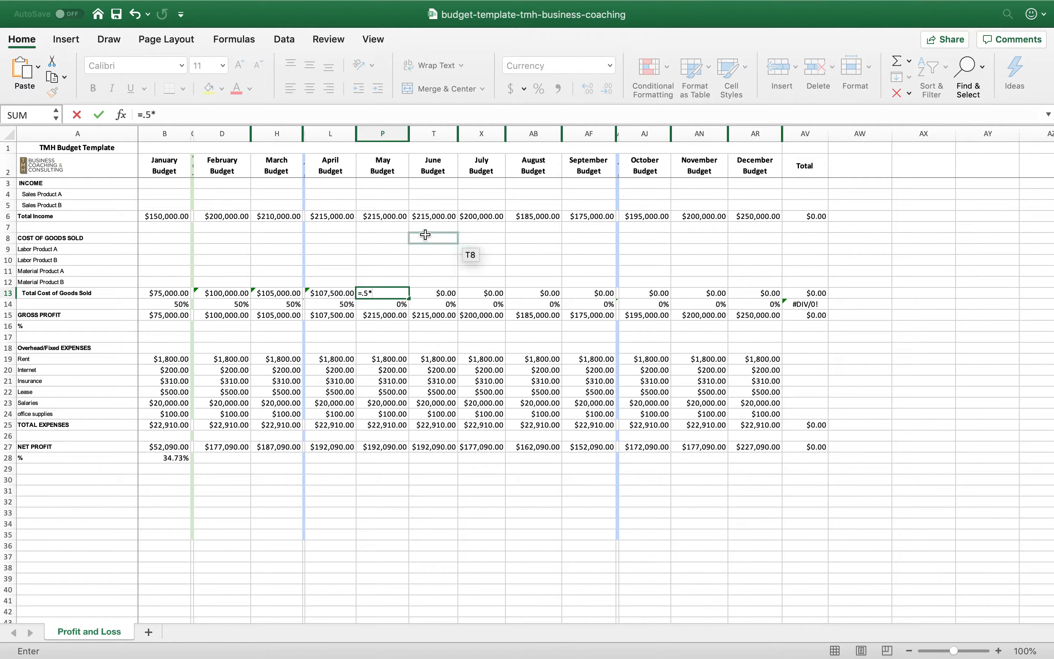
pyautogui.click(389, 218)
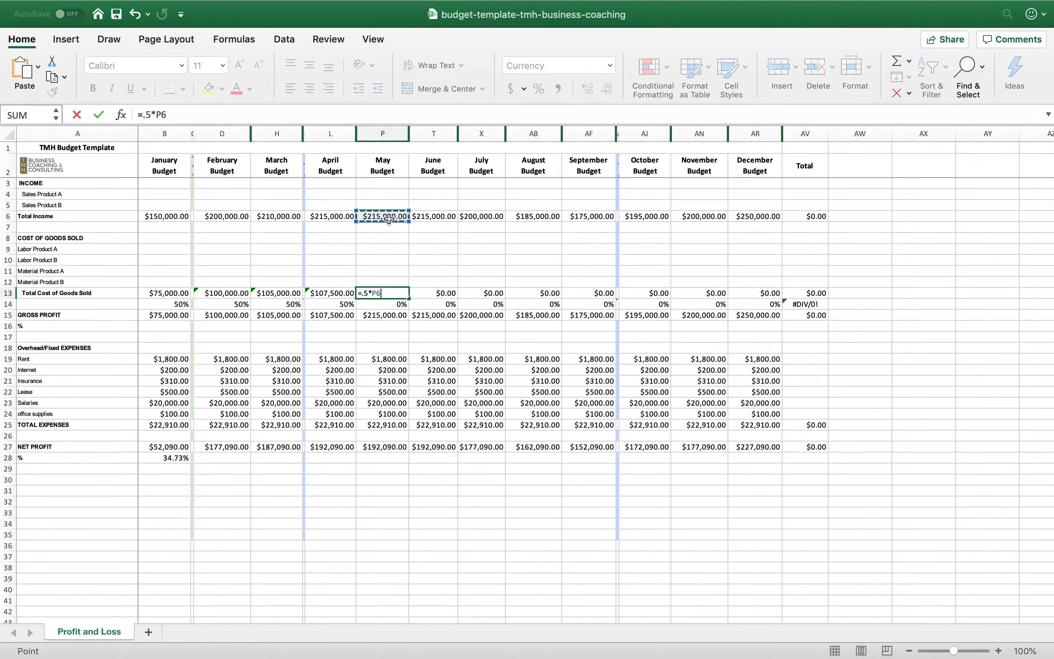
pyautogui.press('Return')
pyautogui.click(397, 293)
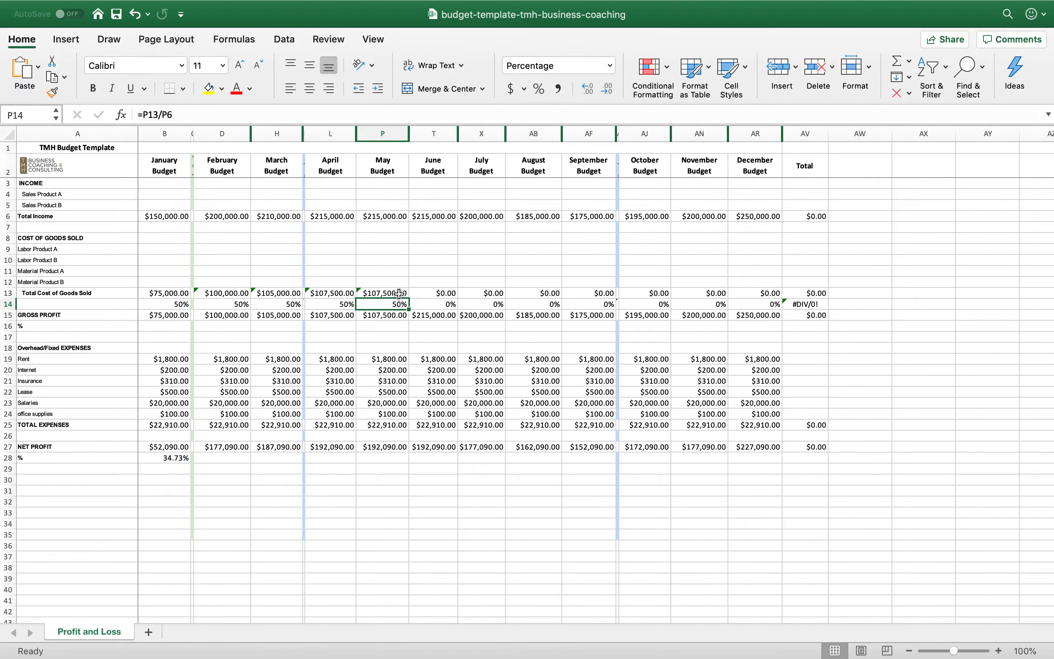
# Extend May's total cost of goods sold formula in P13 across June to December
pyautogui.moveTo(409, 298); pyautogui.dragTo(784, 298)
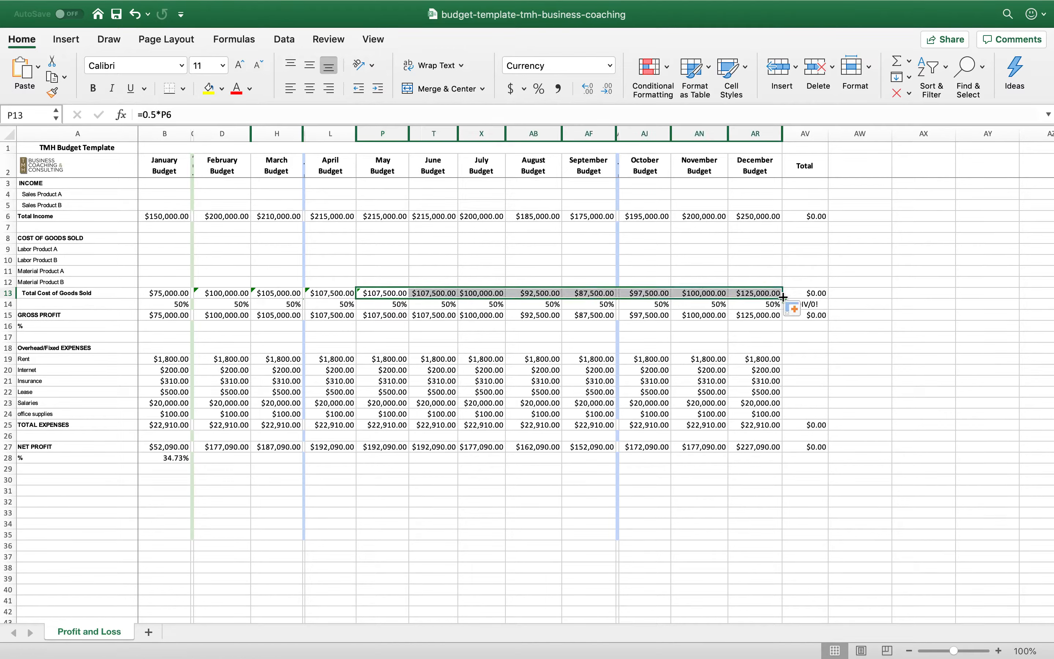
pyautogui.click(519, 272)
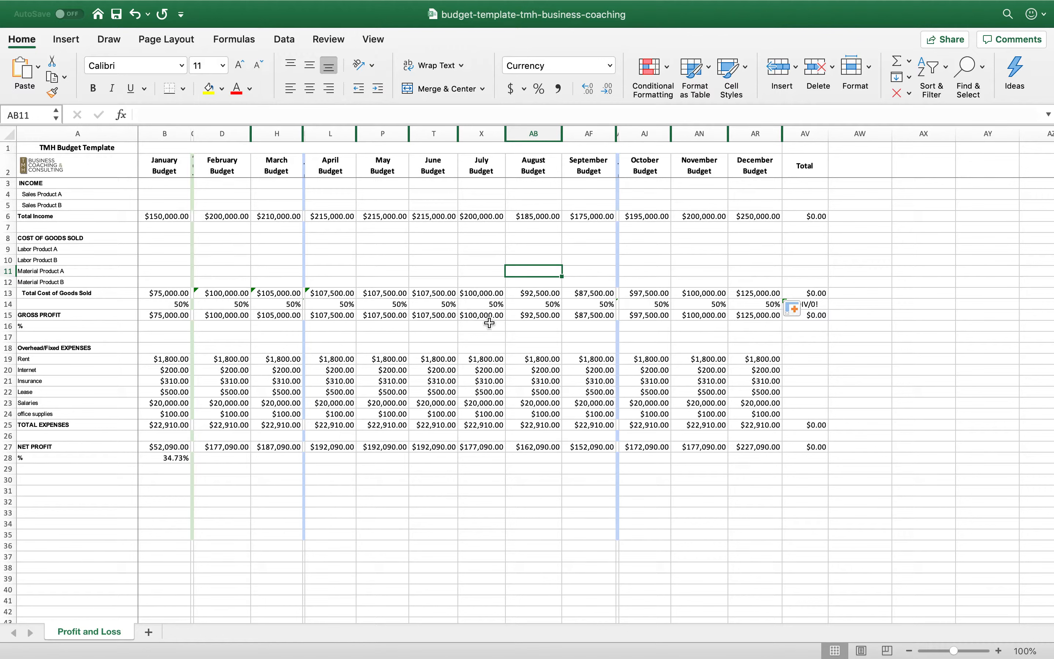
# Calculate January's gross profit percentage in B16 with =B15/B6
pyautogui.click(169, 327)
pyautogui.write('50%')
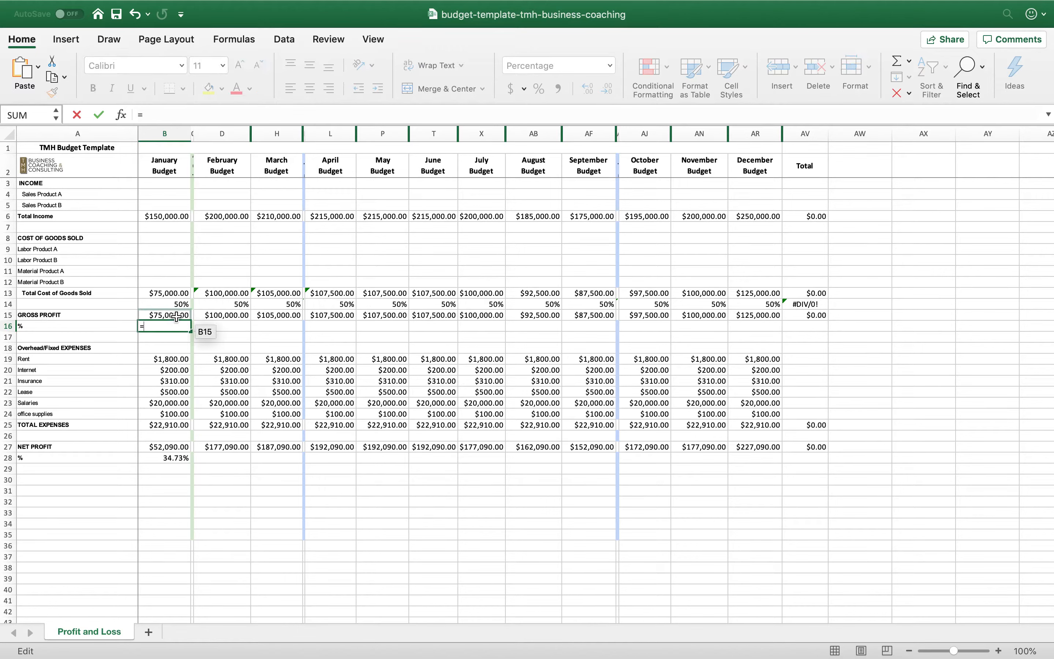
pyautogui.click(179, 316)
pyautogui.write('/')
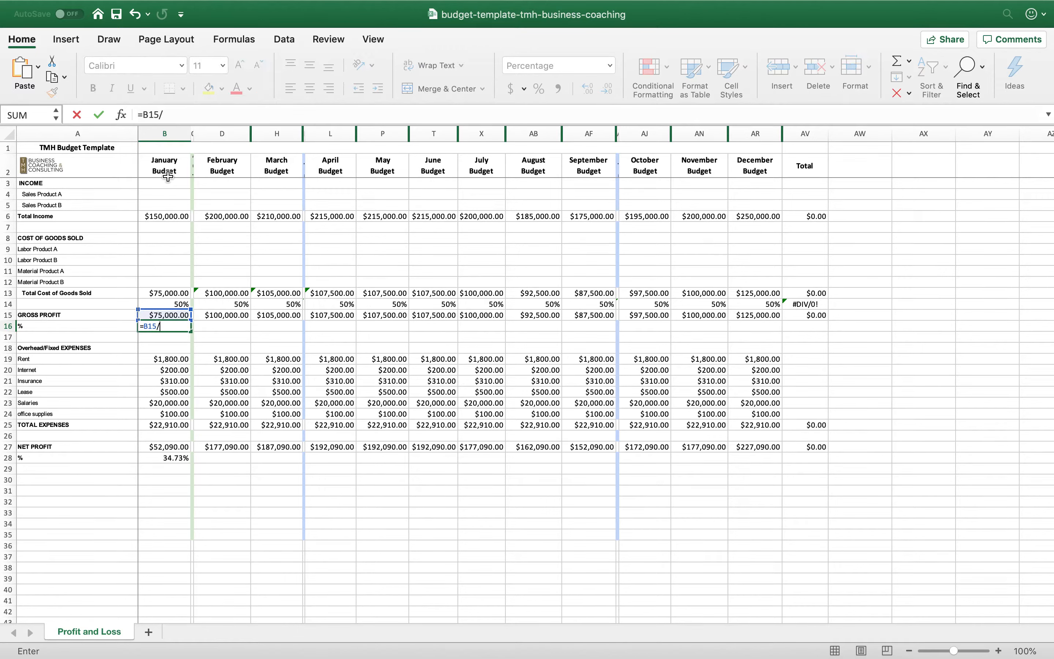
pyautogui.click(168, 214)
pyautogui.press('Return')
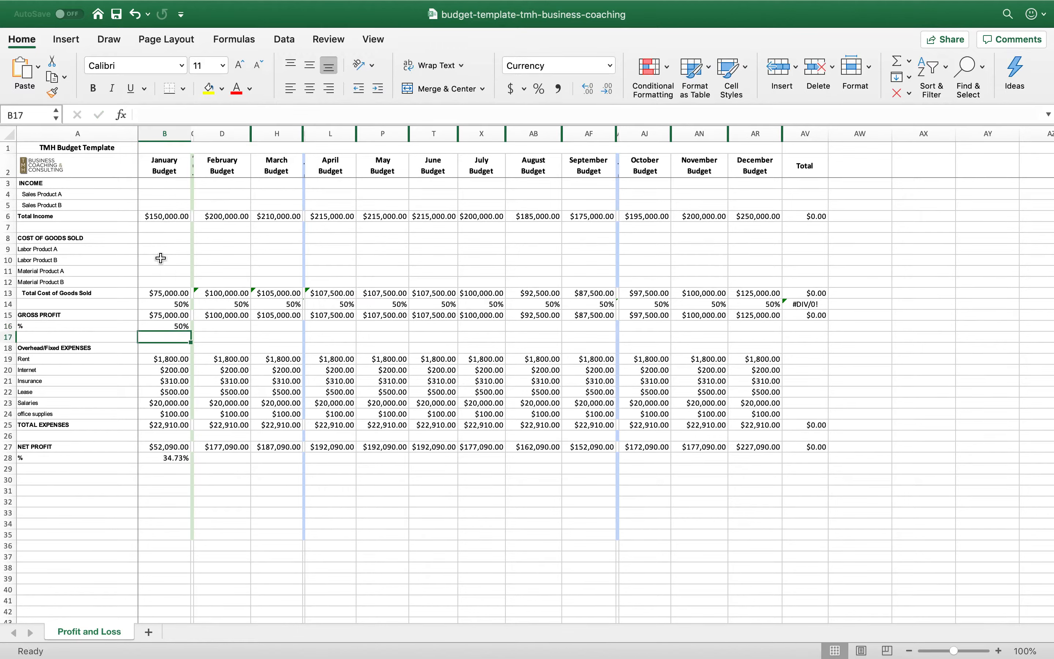
# Copy the gross profit percentage formula from B16 across row 16 through December
pyautogui.click(183, 326)
pyautogui.moveTo(191, 331); pyautogui.dragTo(786, 330)
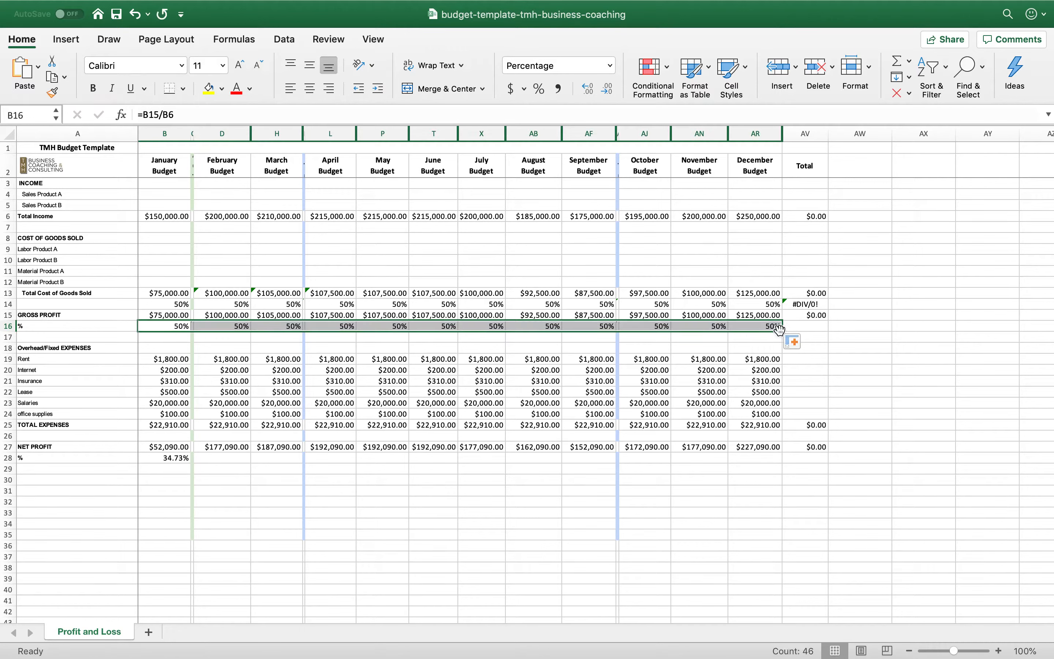
pyautogui.click(624, 382)
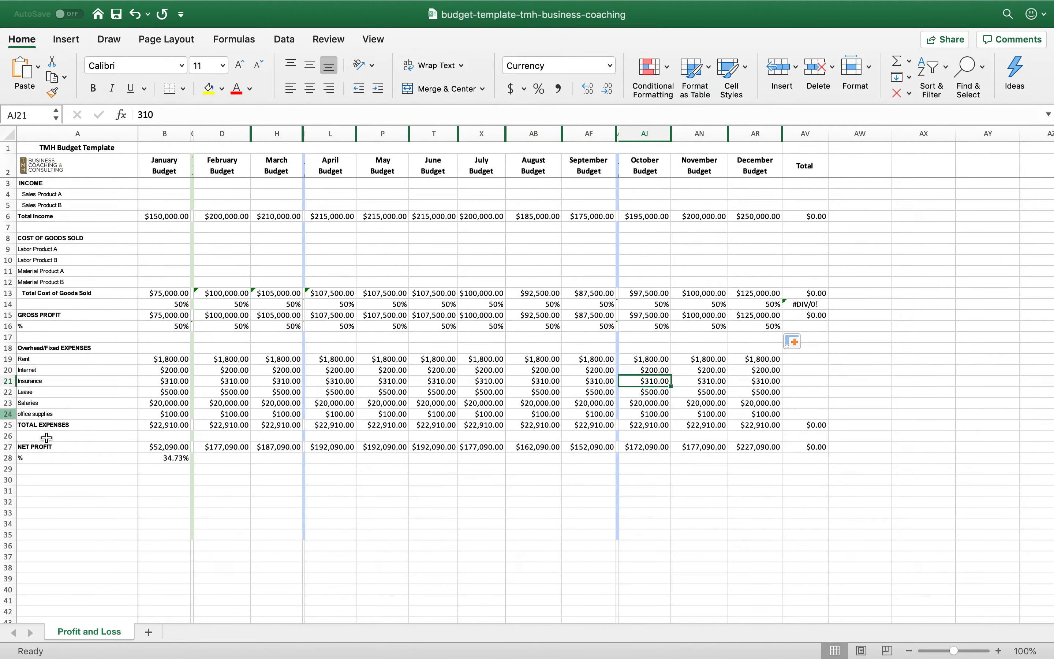
# Examine the net profit formulas in row 27 from January through October
pyautogui.click(155, 446)
pyautogui.click(218, 446)
pyautogui.click(272, 446)
pyautogui.click(328, 447)
pyautogui.click(373, 449)
pyautogui.click(432, 449)
pyautogui.click(471, 448)
pyautogui.click(524, 448)
pyautogui.click(592, 448)
pyautogui.click(646, 447)
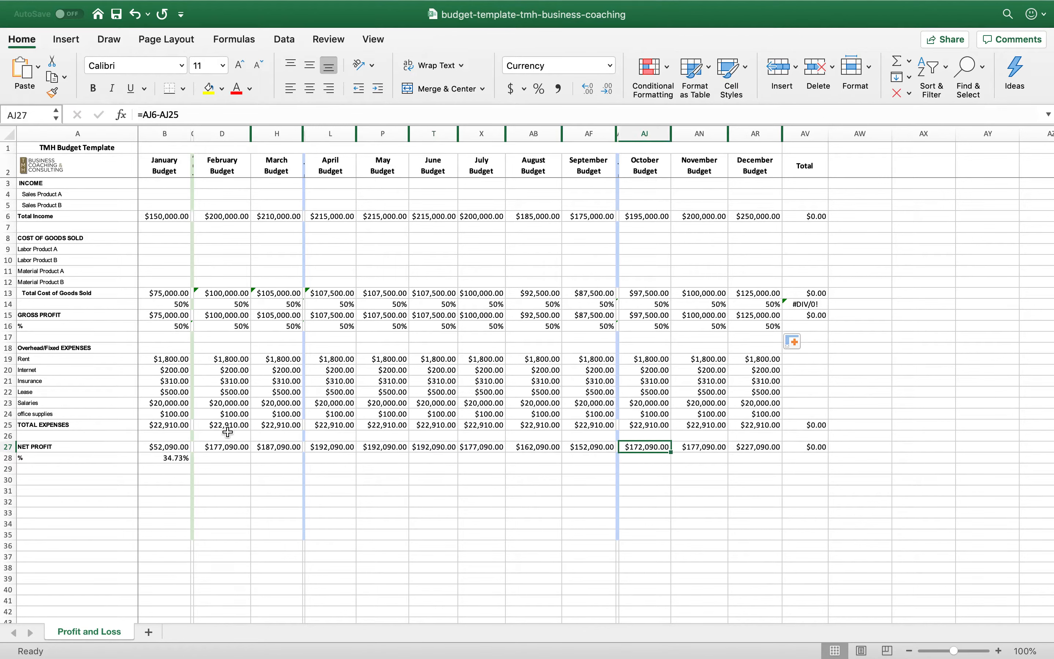
# Extend January's net profit percentage formula in B28 across row 28 through December
pyautogui.click(173, 458)
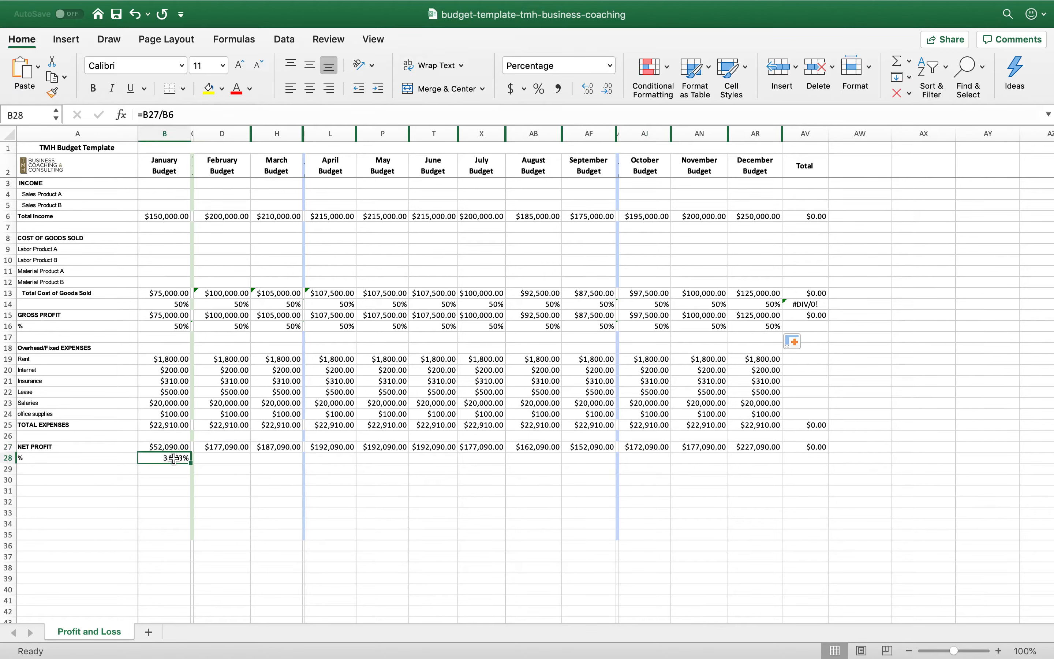
pyautogui.moveTo(190, 463); pyautogui.dragTo(768, 456)
pyautogui.click(687, 568)
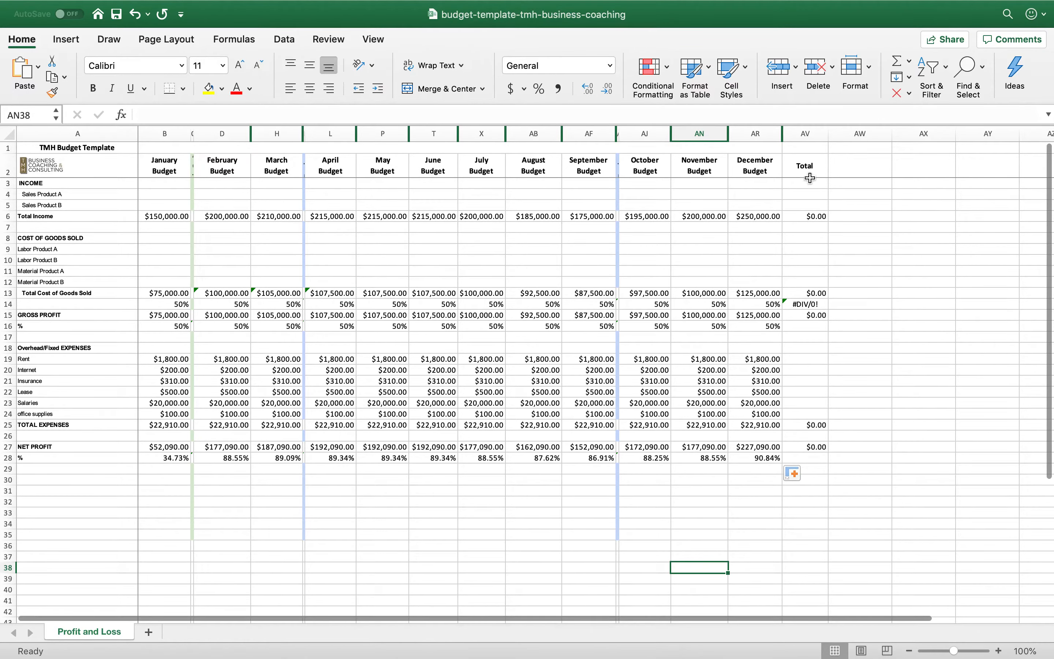
# Sum the year's total income in AV6 with =sum(B6:AR6) and widen the Total column to fit
pyautogui.click(813, 218)
pyautogui.write('=sum(')
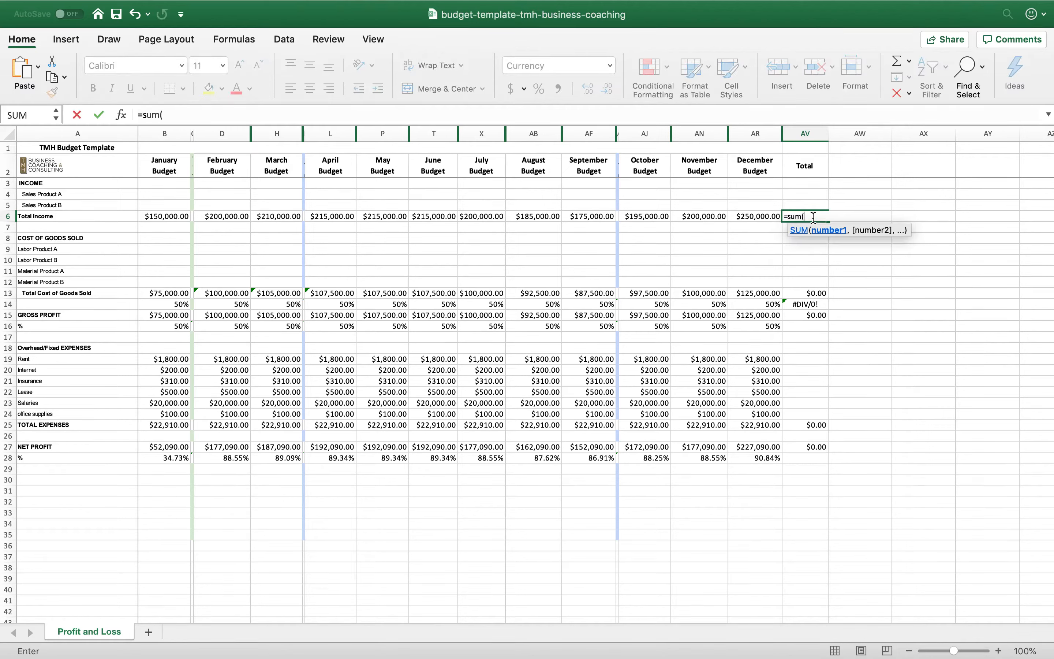
pyautogui.click(185, 217)
pyautogui.keyDown('shift'); pyautogui.click(767, 216); pyautogui.keyUp('shift')
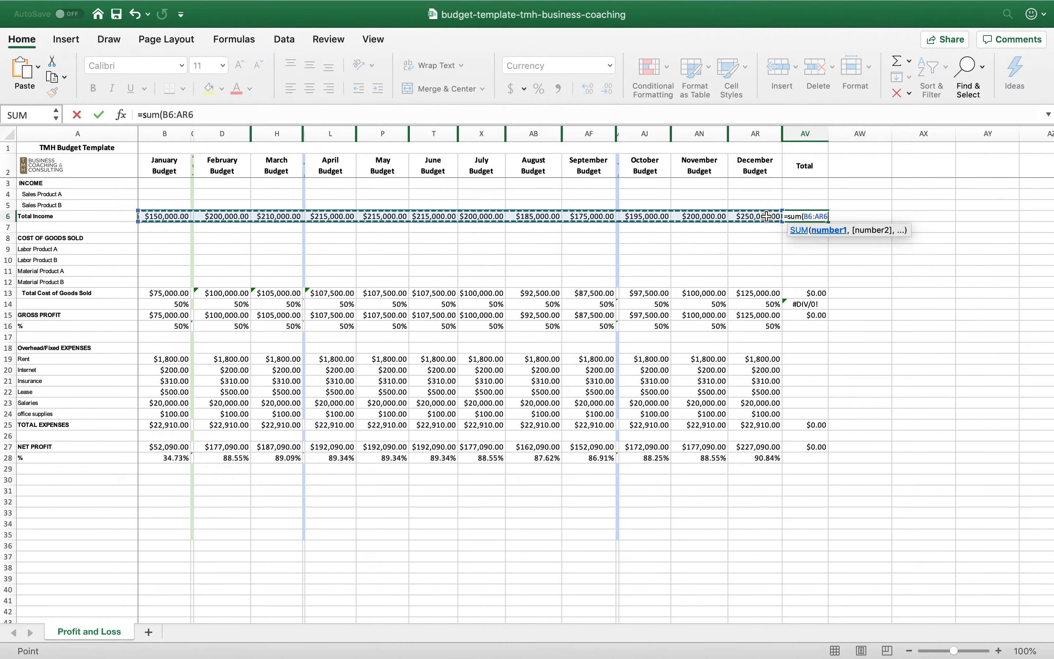
pyautogui.write(')')
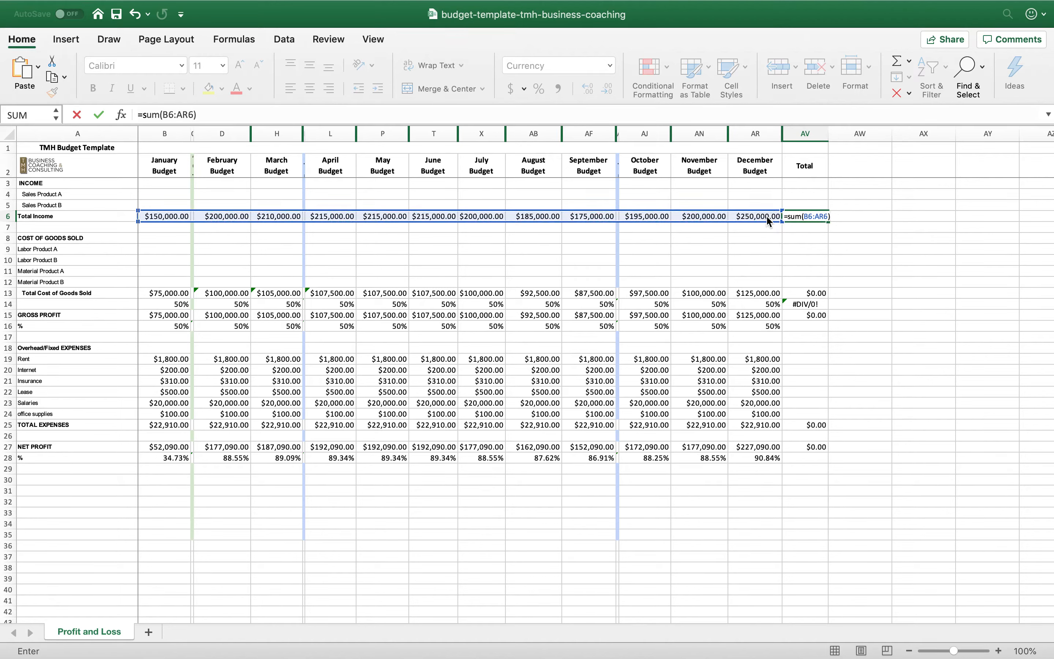
pyautogui.press('Return')
pyautogui.moveTo(828, 136); pyautogui.dragTo(845, 136)
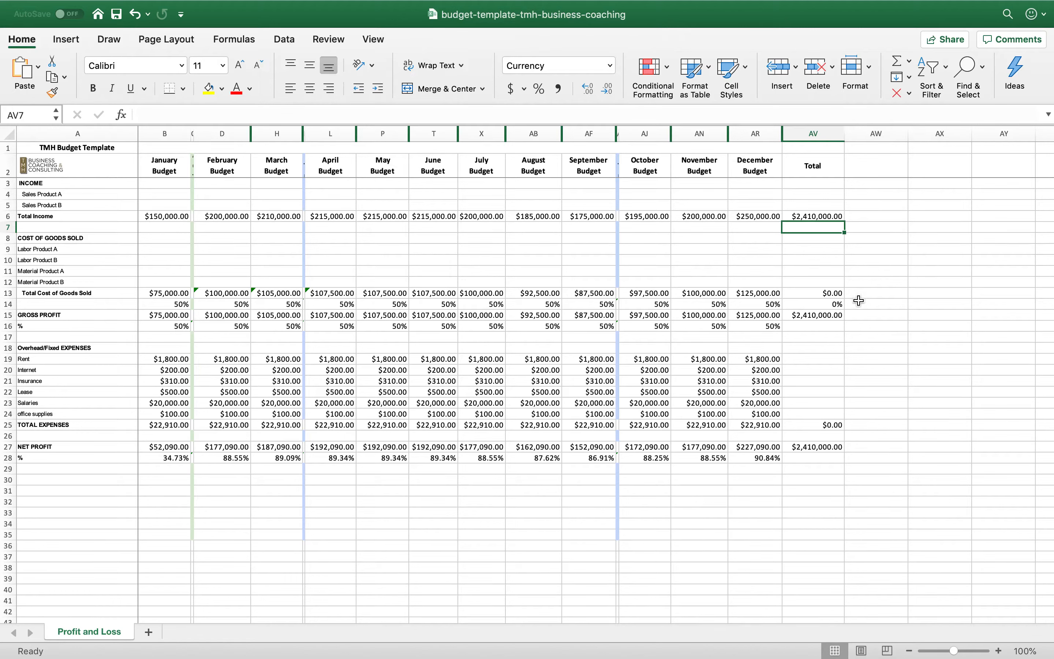
pyautogui.click(796, 260)
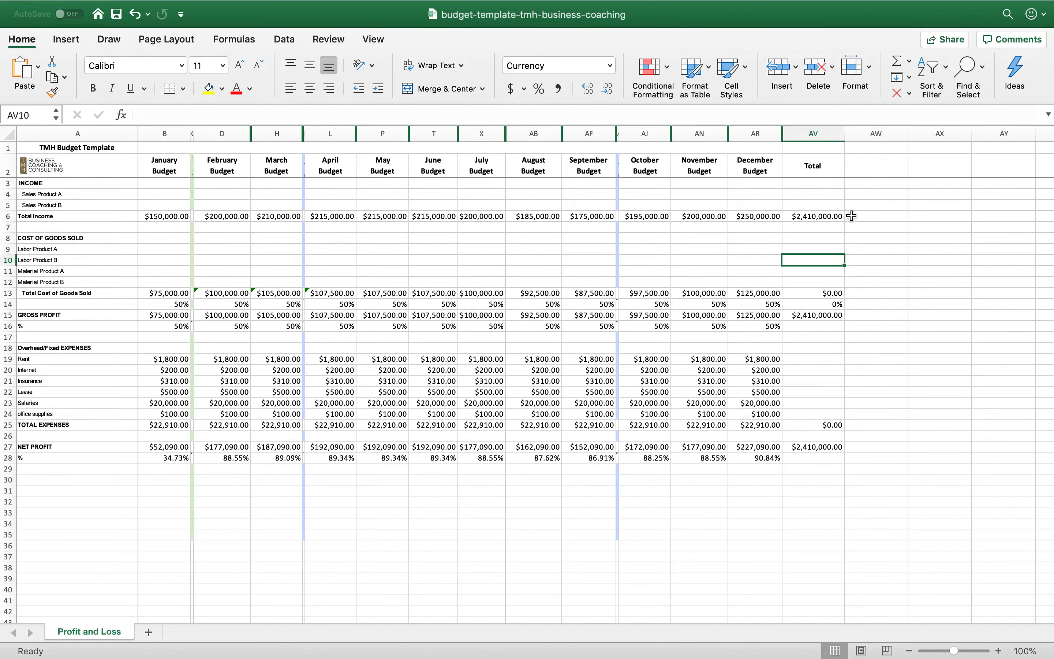
# Replace the formula in AV6 with =B6+D6+H6+L6+P6+T6+X6+AB6+AF6+AJ6+AN6+AR6, adding only the twelve monthly budget cells
pyautogui.click(819, 216)
pyautogui.press('Delete')
pyautogui.write('=')
pyautogui.click(161, 216)
pyautogui.write('+')
pyautogui.click(217, 217)
pyautogui.write('+')
pyautogui.click(275, 219)
pyautogui.write('+')
pyautogui.click(327, 217)
pyautogui.write('+')
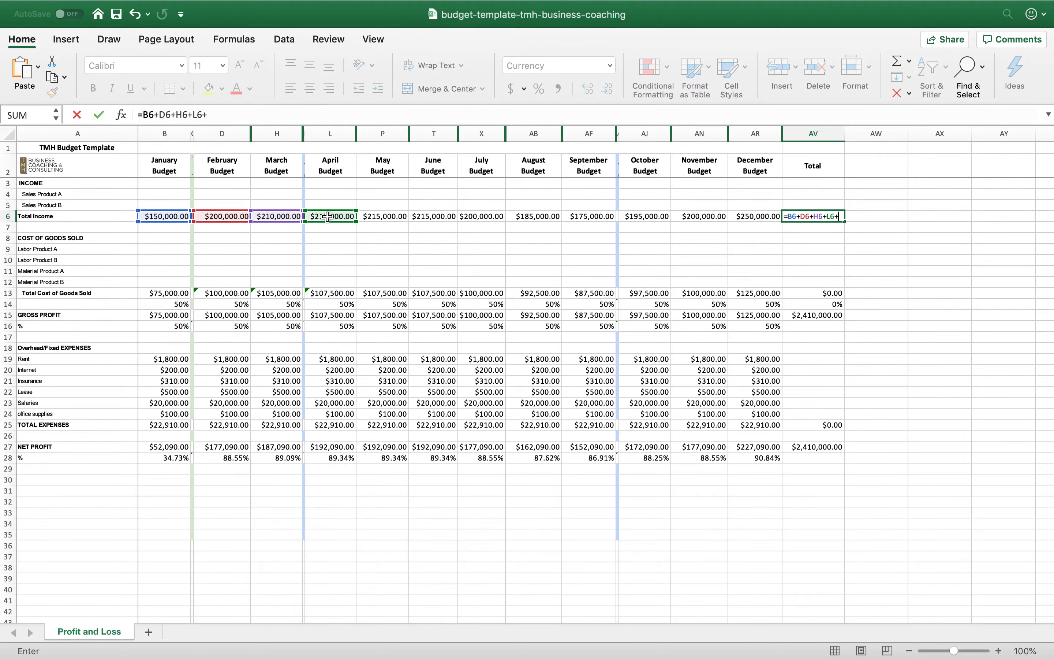
pyautogui.click(374, 219)
pyautogui.write('+')
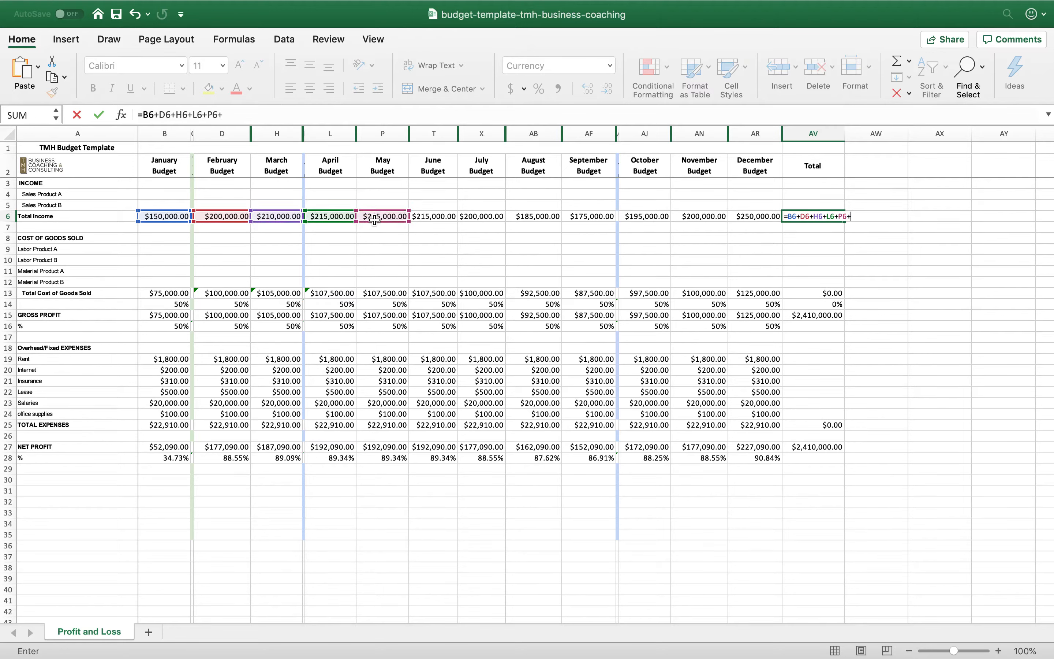
pyautogui.click(422, 217)
pyautogui.write('+')
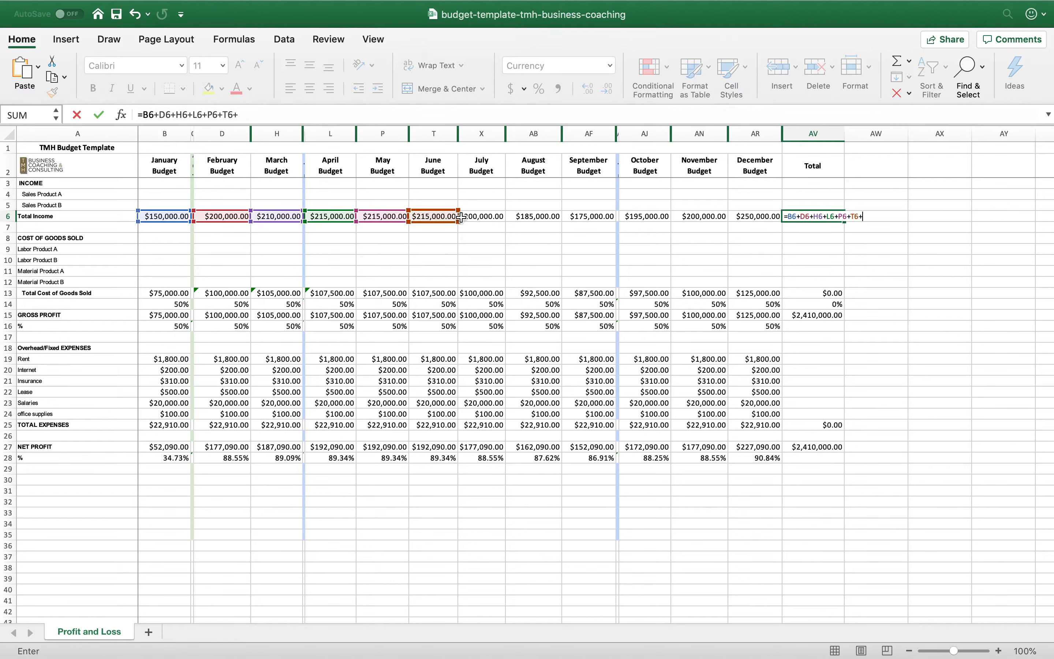
pyautogui.click(475, 216)
pyautogui.write('+')
pyautogui.click(526, 221)
pyautogui.write('+')
pyautogui.click(582, 221)
pyautogui.write('+')
pyautogui.click(643, 218)
pyautogui.write('+')
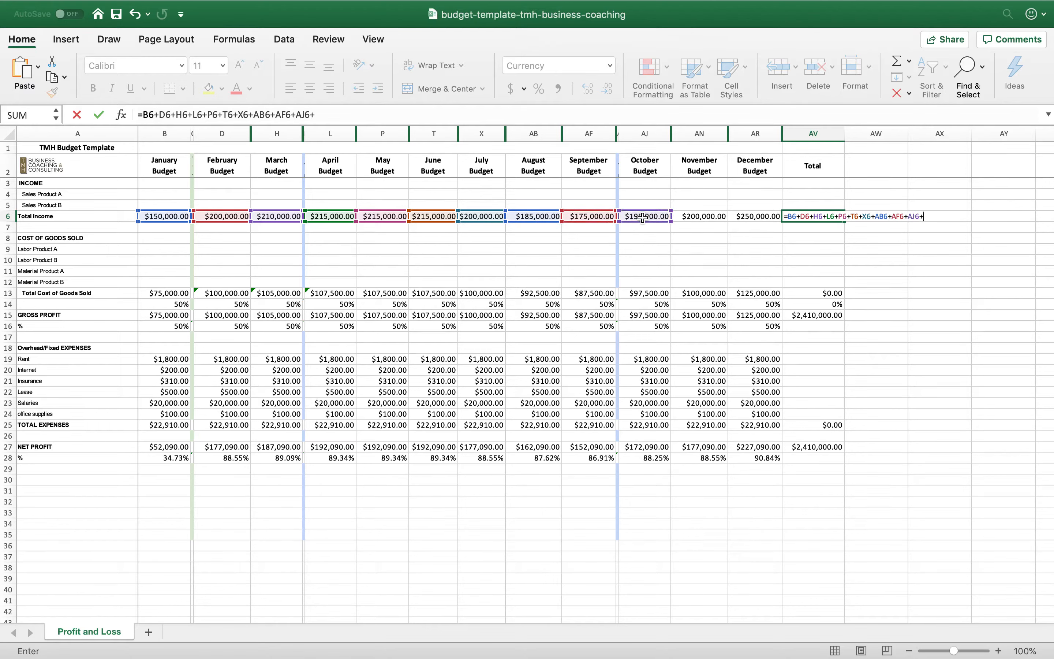
pyautogui.click(695, 217)
pyautogui.write('+')
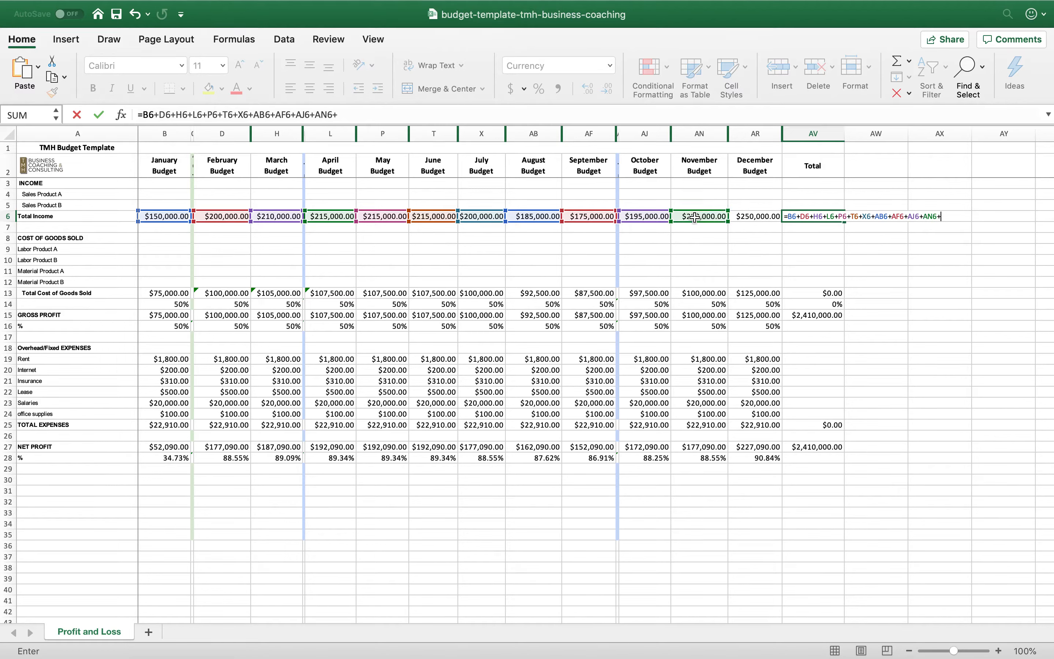
pyautogui.click(750, 220)
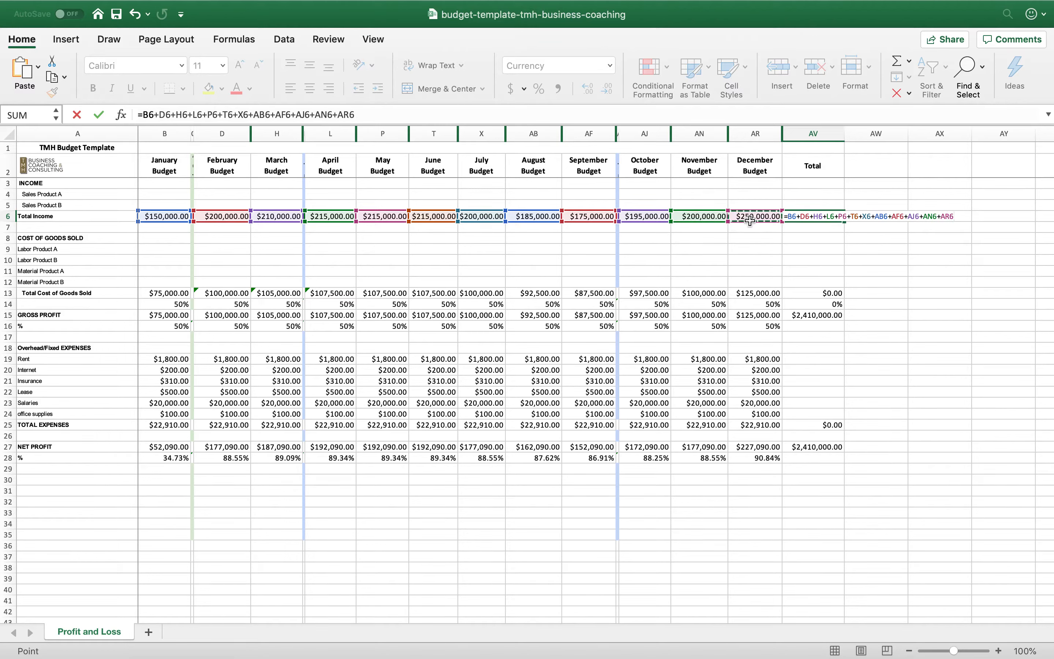
pyautogui.press('Return')
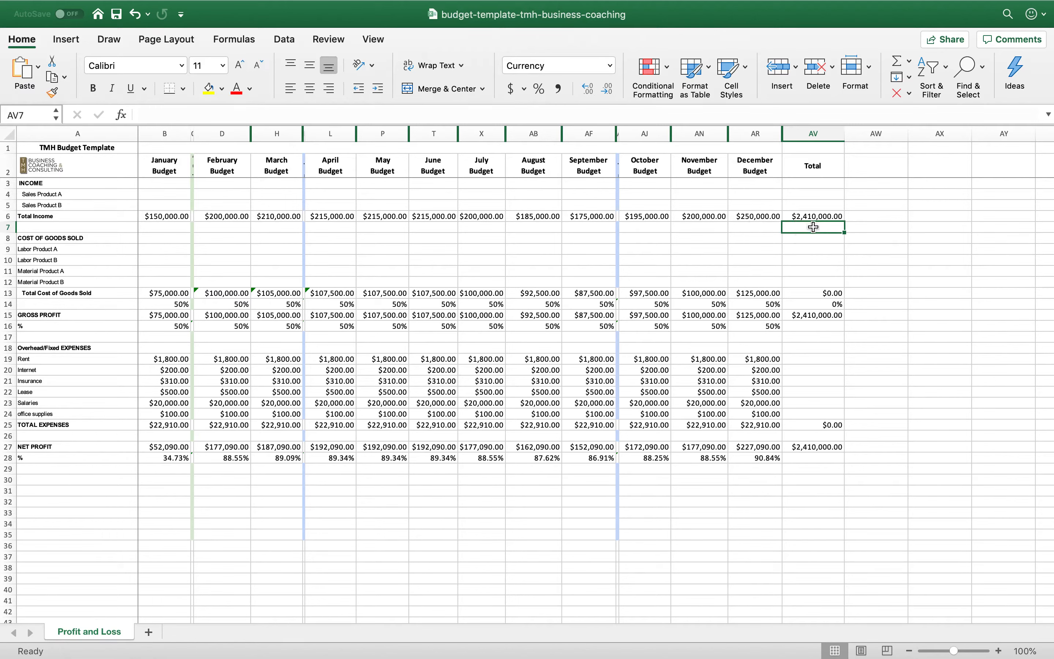
# Copy the twelve-month total formula from AV6 down the Total column to AV28
pyautogui.click(834, 293)
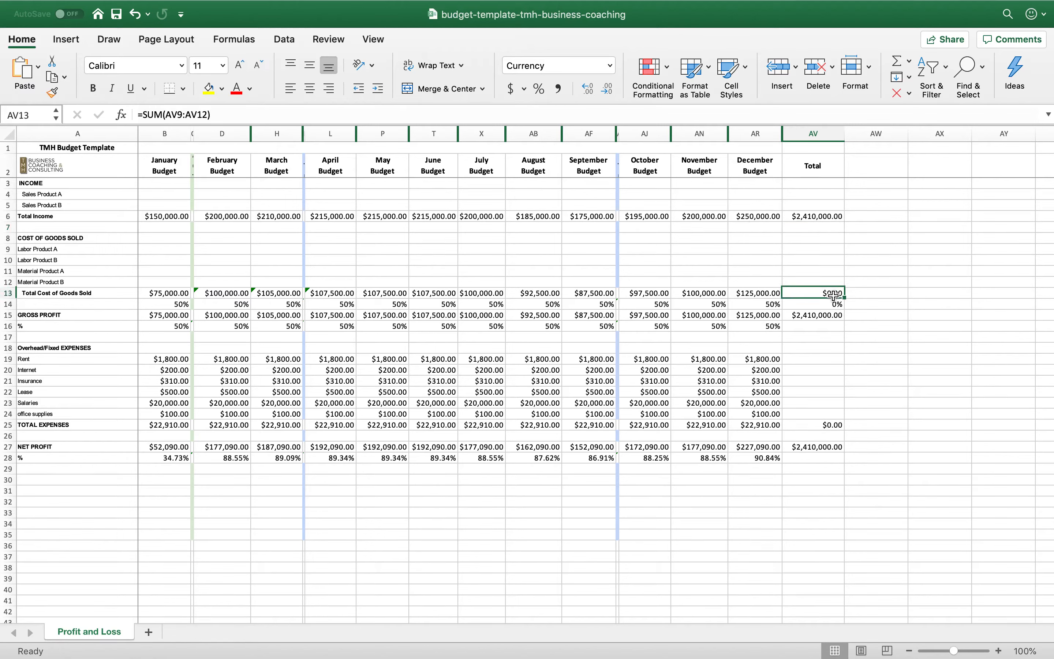
pyautogui.click(838, 215)
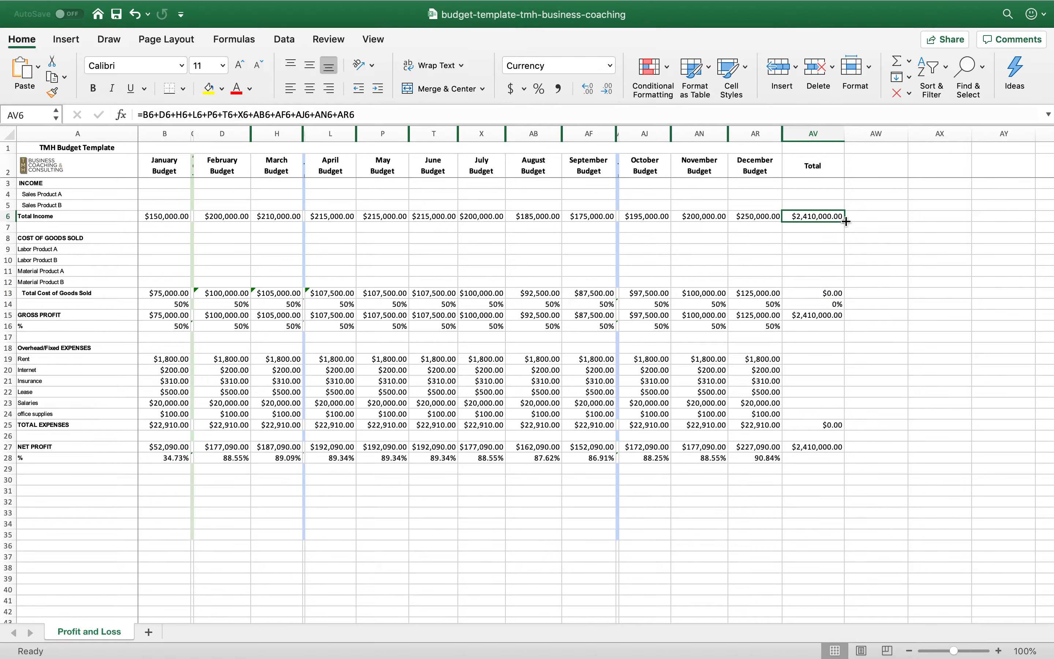
pyautogui.moveTo(845, 221); pyautogui.dragTo(838, 458)
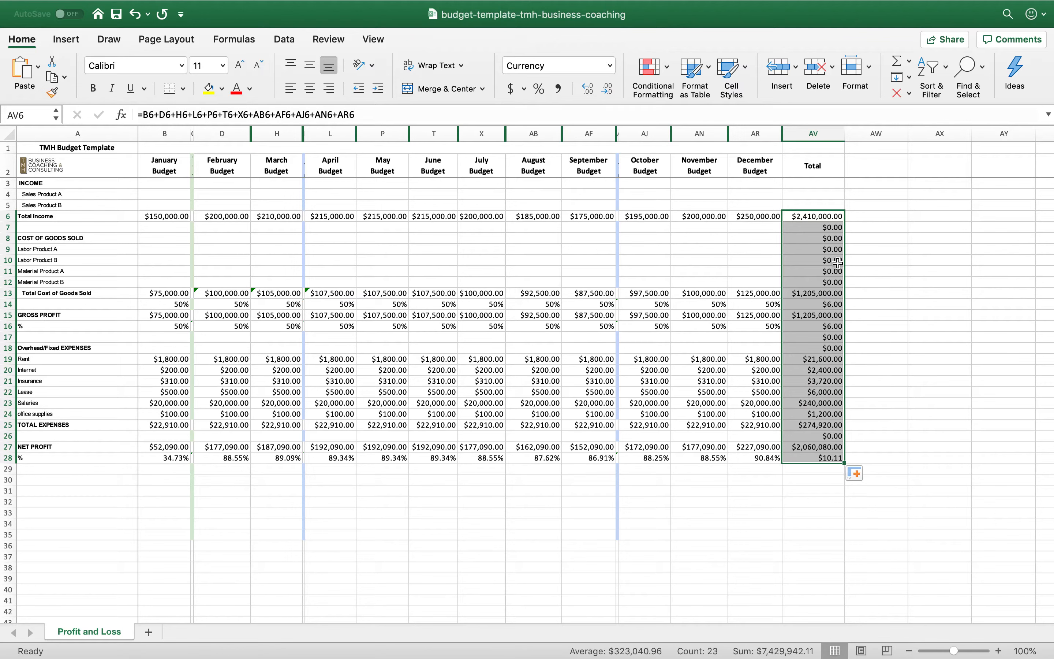
# Clear the unneeded totals from AV7:AV12 and the cost of goods sold percentage cell AV14
pyautogui.click(837, 228)
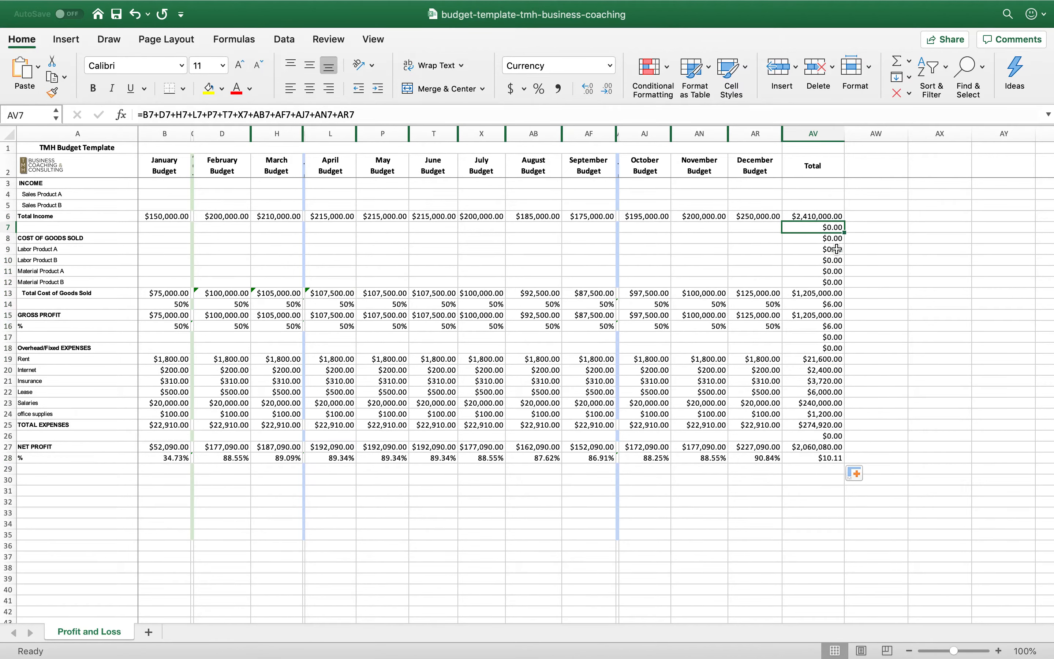
pyautogui.keyDown('shift'); pyautogui.click(837, 281); pyautogui.keyUp('shift')
pyautogui.press('Delete')
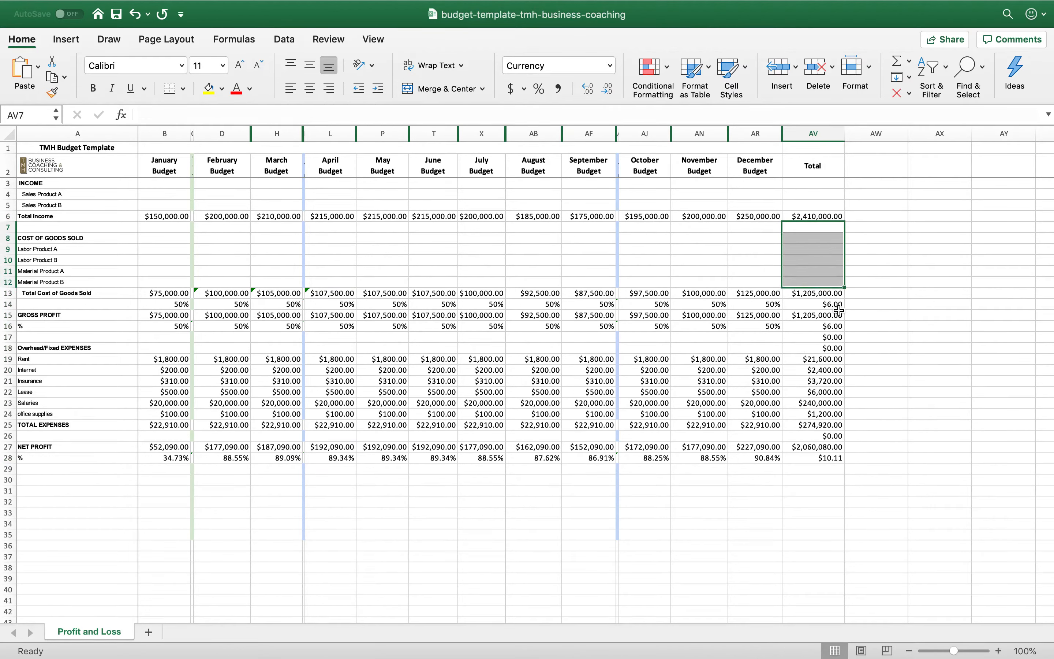
pyautogui.click(834, 305)
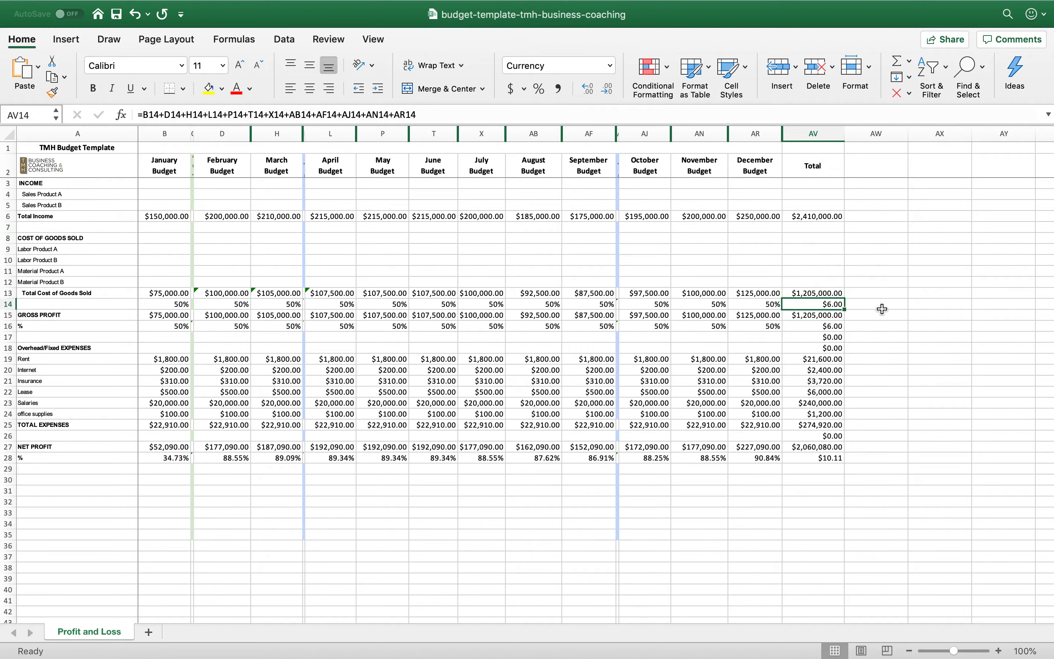
pyautogui.press('Delete')
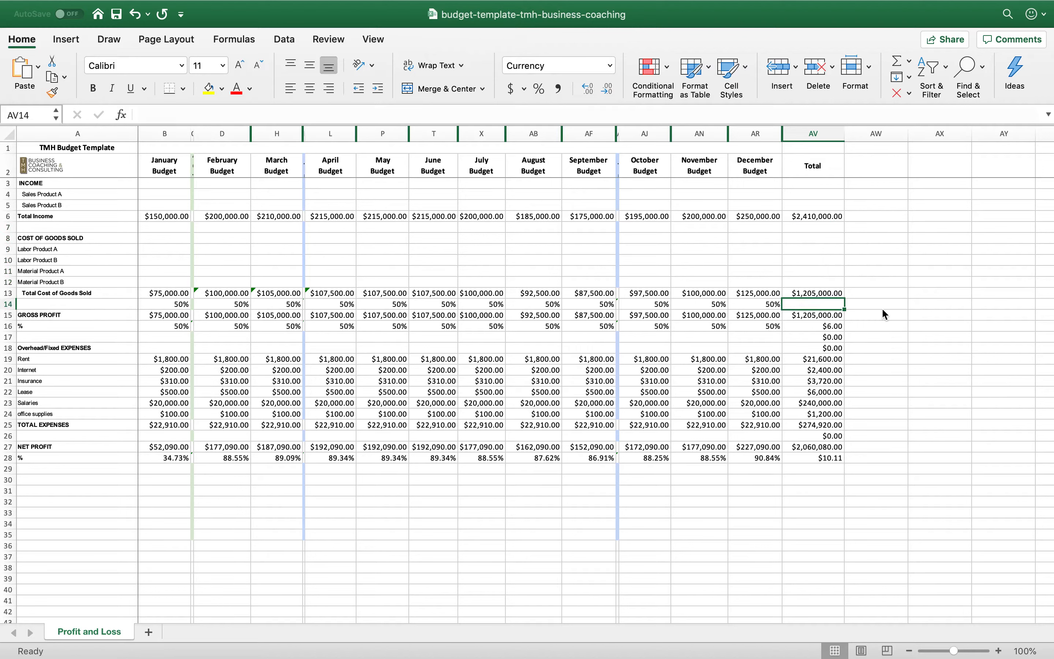
# Clear the Total column's gross profit percentage cell AV16 and the unneeded totals in AV17 and AV18
pyautogui.click(838, 329)
pyautogui.press('Delete')
pyautogui.click(840, 334)
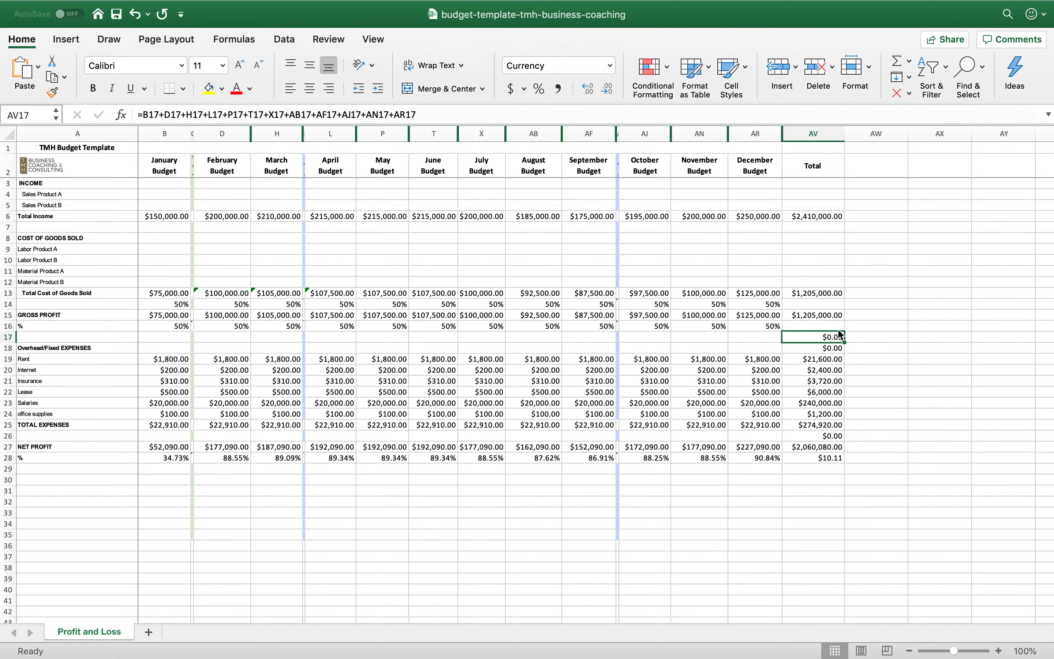
pyautogui.press('Delete')
pyautogui.press('Down')
pyautogui.press('Delete')
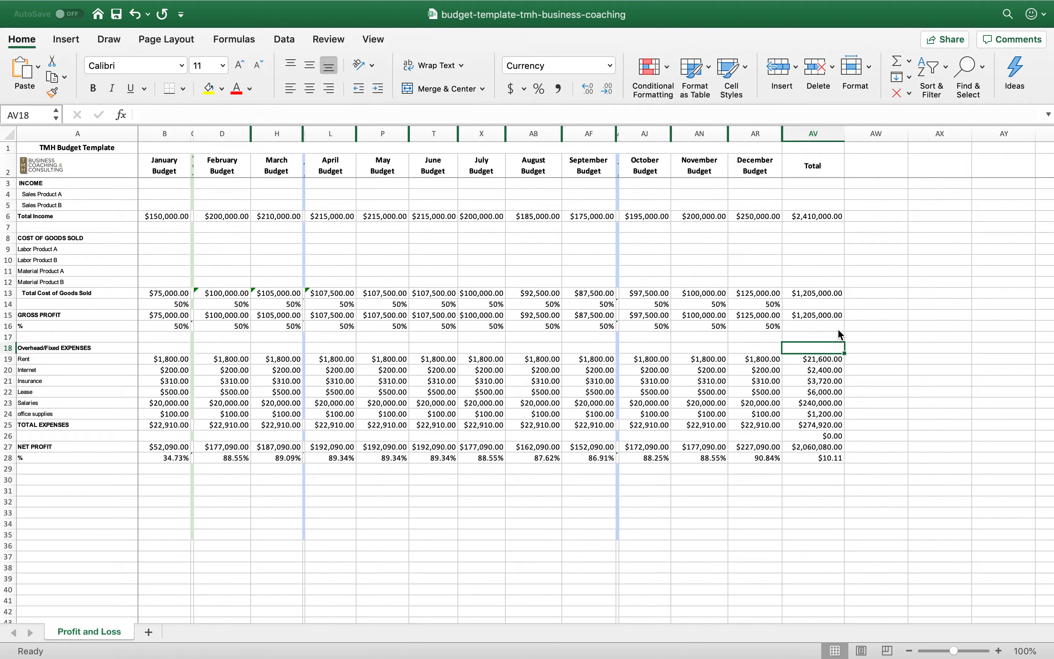
# Clear the blank-row total in AV26 and the summed net profit percentage in AV28
pyautogui.click(840, 437)
pyautogui.press('Delete')
pyautogui.press('Down')
pyautogui.press('Down')
pyautogui.press('Delete')
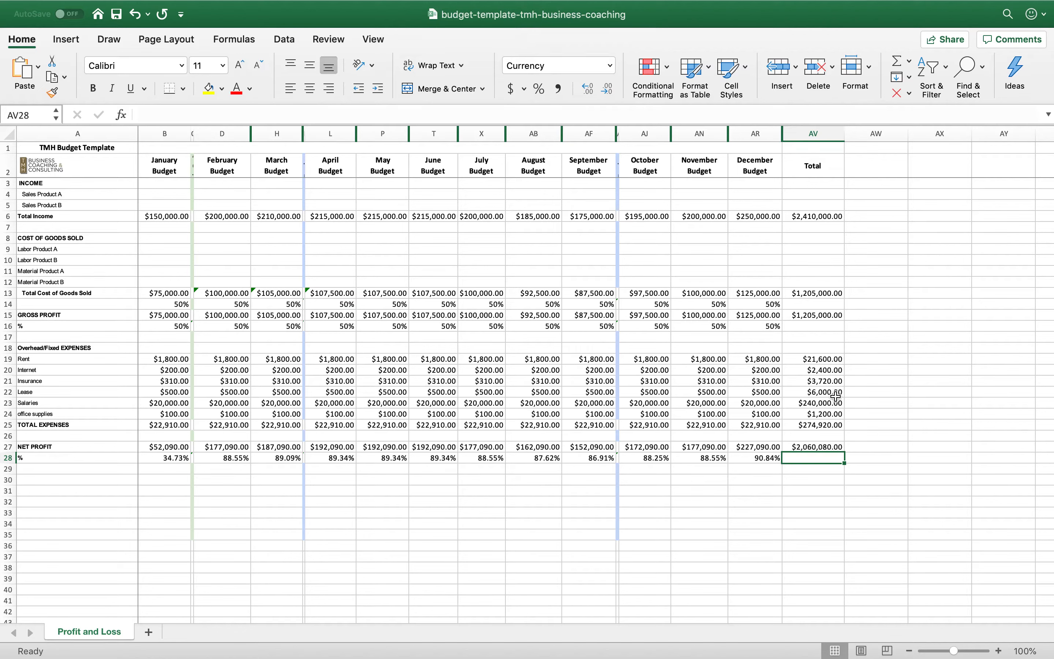
# Calculate the Total column's net profit percentage in AV28 with =AV27/AV6 and format it as a percentage
pyautogui.click(833, 449)
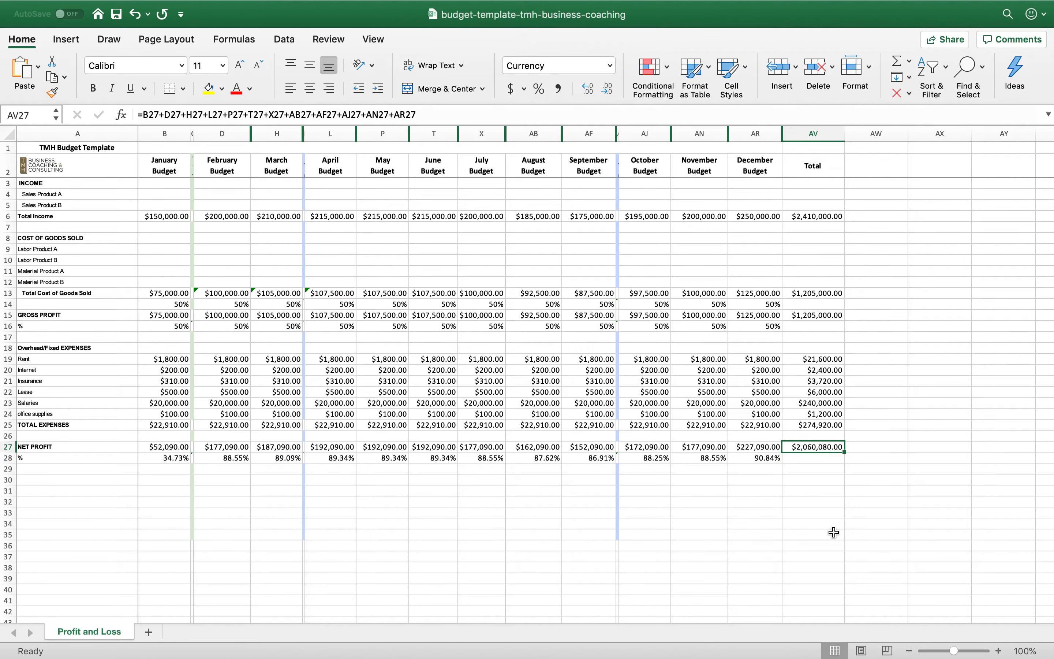
pyautogui.click(822, 460)
pyautogui.write('=')
pyautogui.click(822, 446)
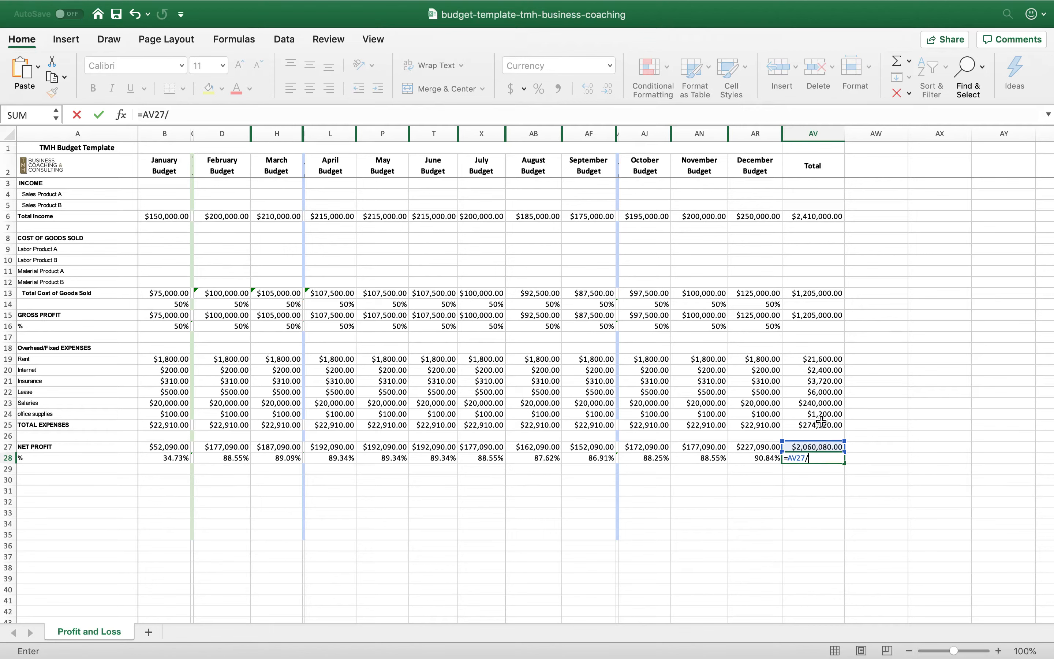
pyautogui.write('/')
pyautogui.click(824, 215)
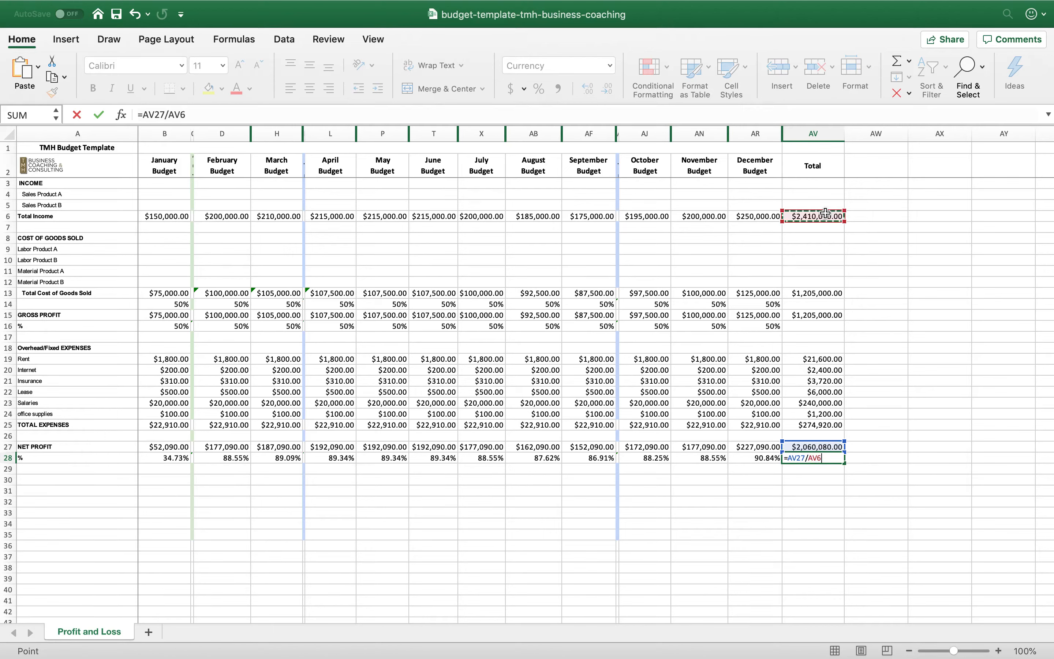
pyautogui.press('Return')
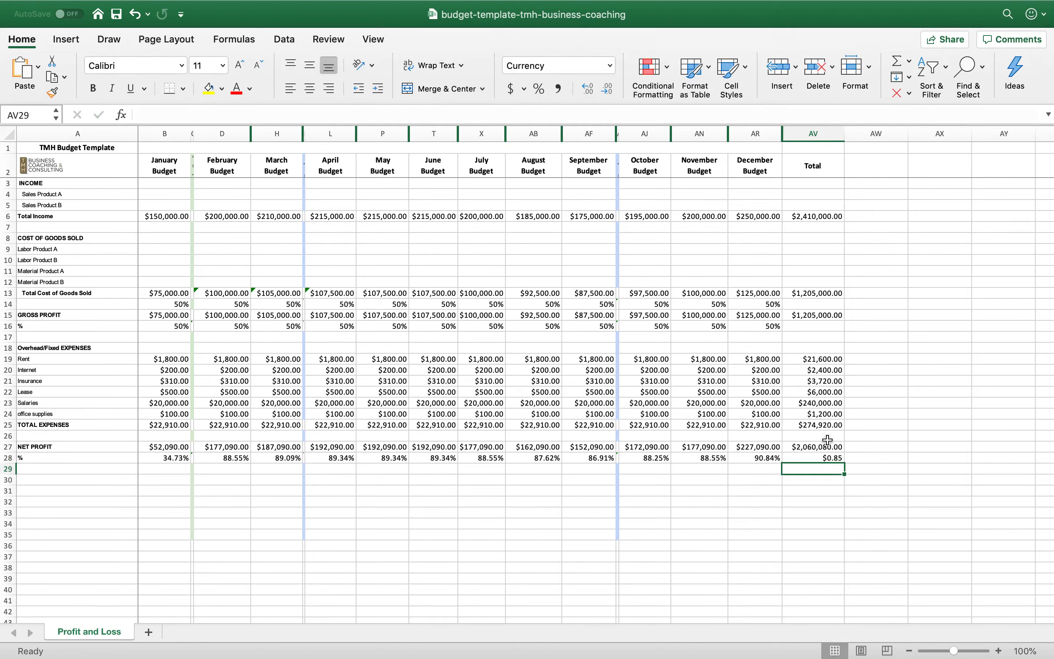
pyautogui.click(827, 458)
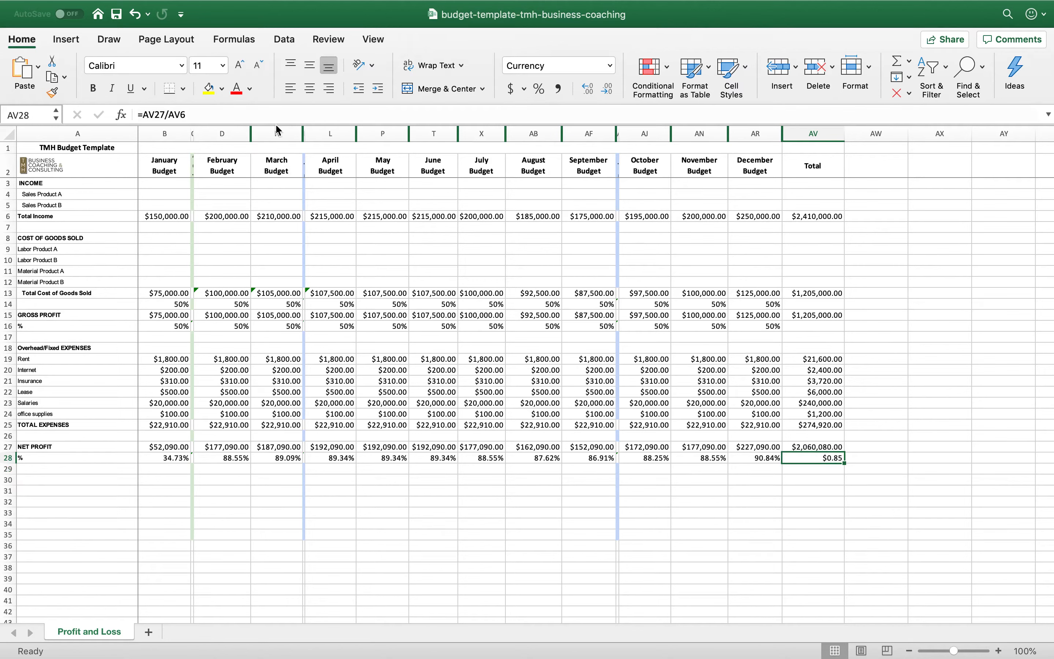
pyautogui.click(540, 89)
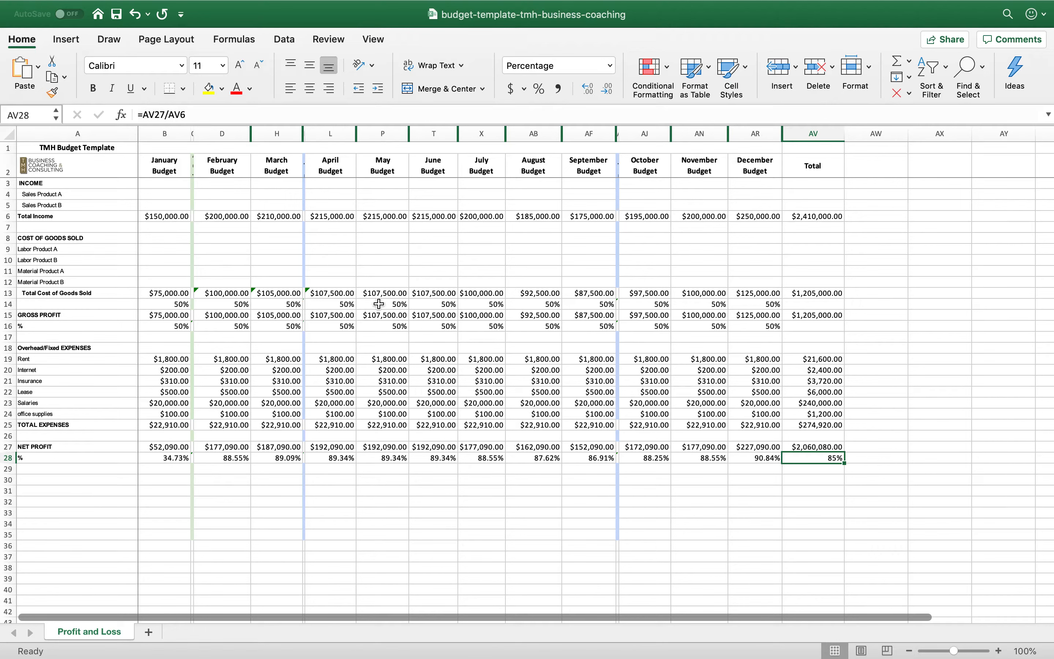
# Unhide the hidden columns between B and AW and widen the narrow ACTUAL JAN column C
pyautogui.click(194, 135)
pyautogui.moveTo(193, 135); pyautogui.dragTo(192, 134)
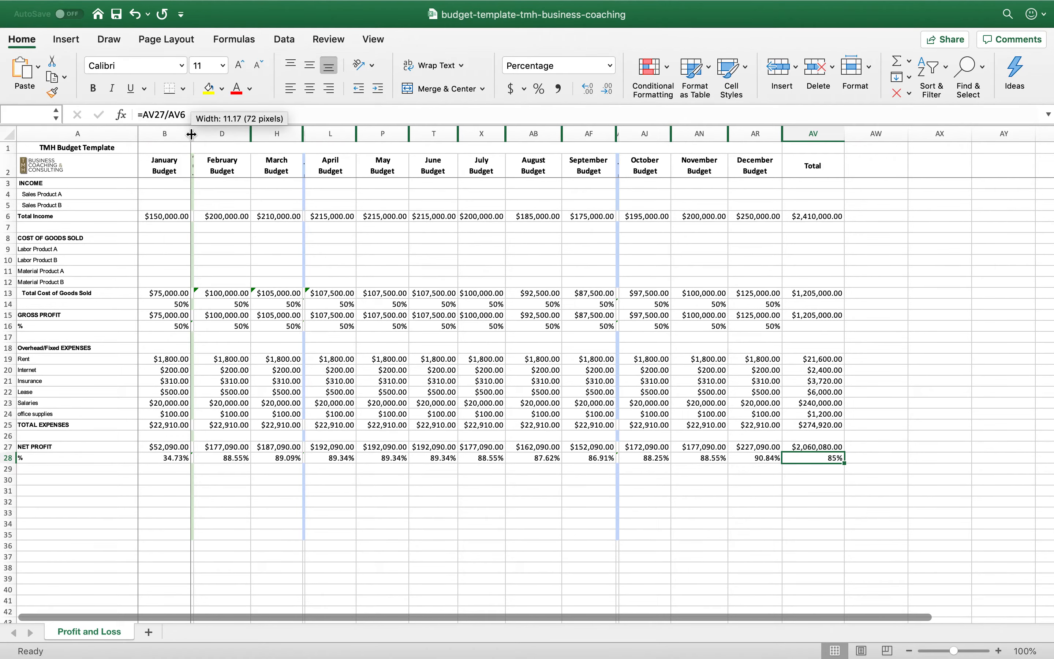
pyautogui.click(181, 134)
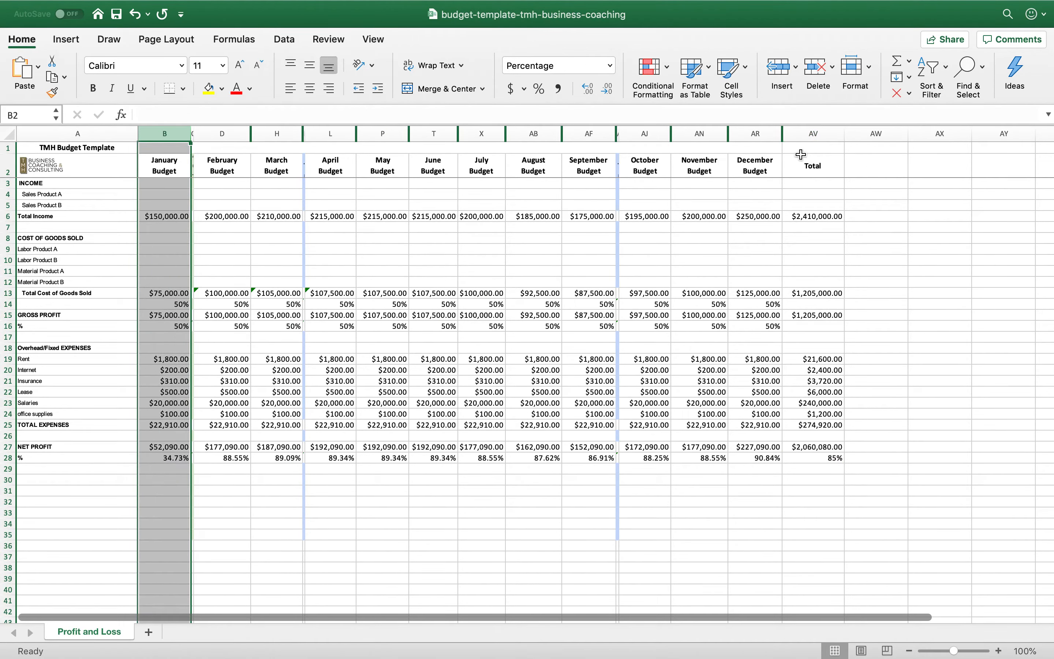
pyautogui.keyDown('shift'); pyautogui.click(876, 133); pyautogui.keyUp('shift')
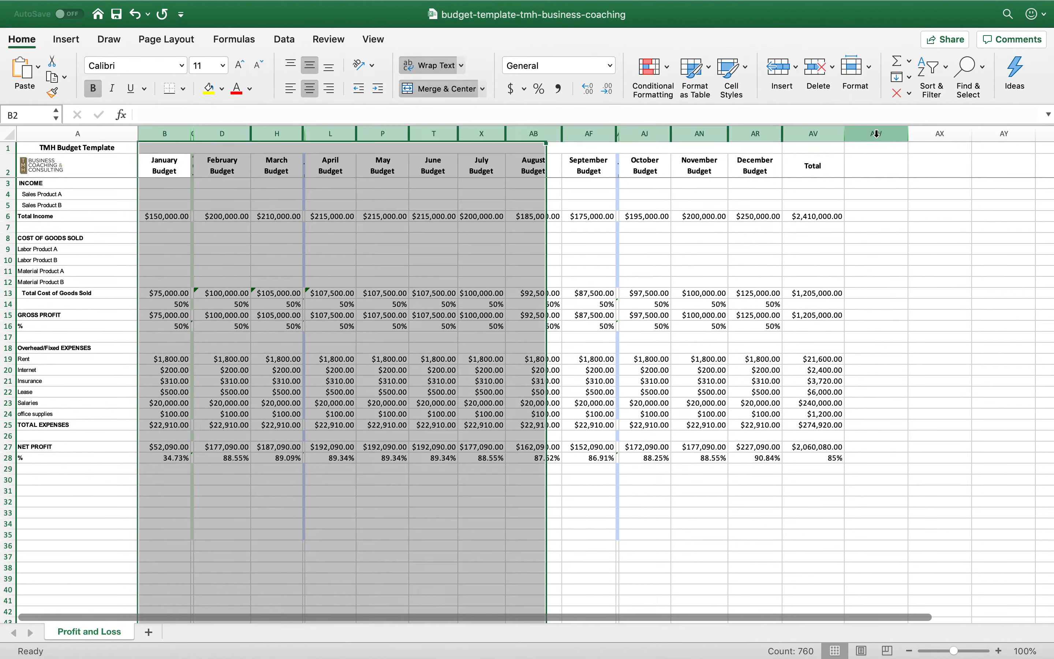
pyautogui.rightClick(877, 133)
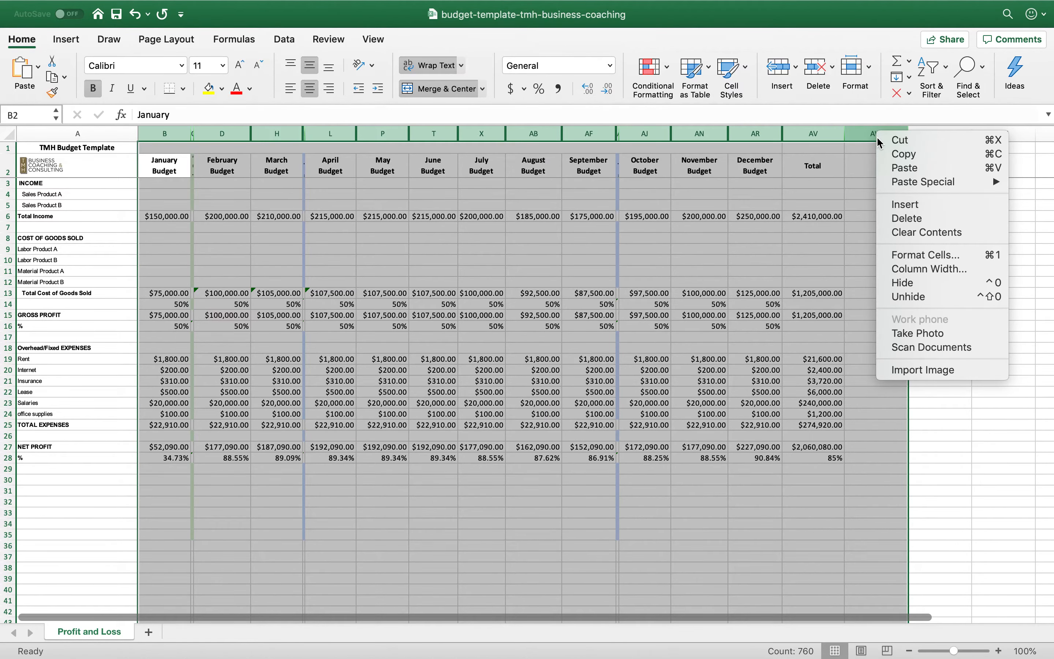
pyautogui.click(913, 298)
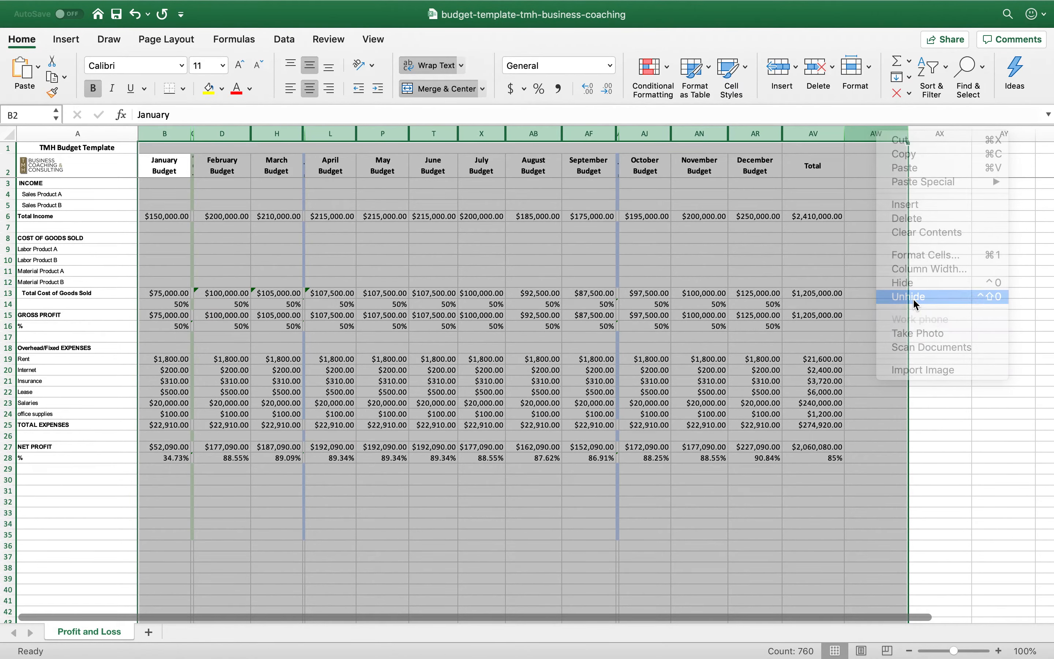
pyautogui.click(688, 401)
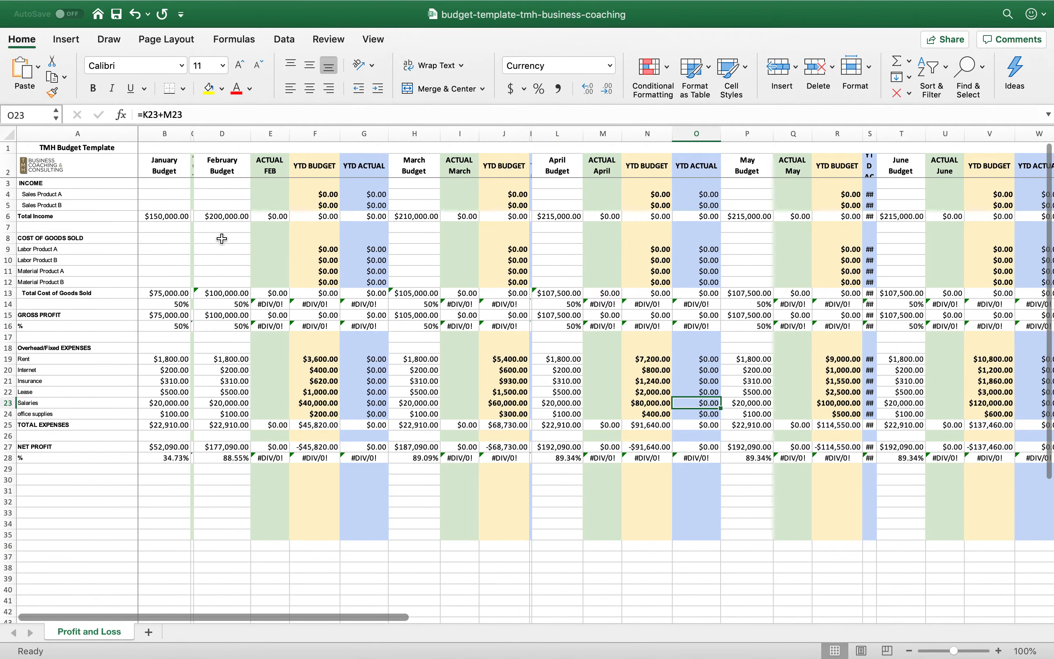
pyautogui.moveTo(195, 137); pyautogui.dragTo(247, 133)
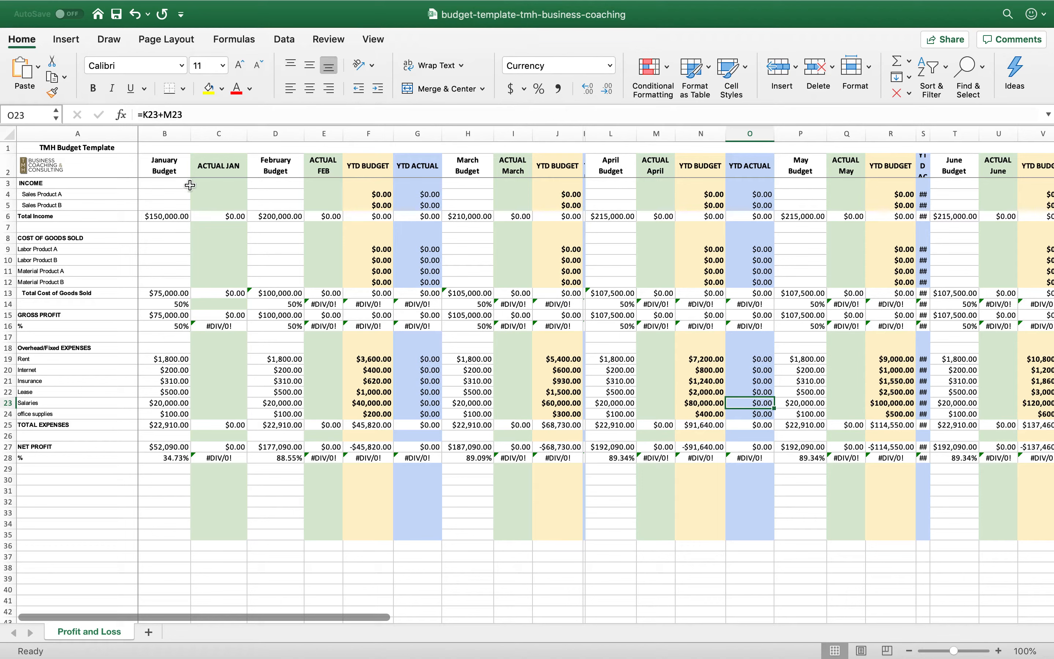
# Enter January's actual total income of 155,000 in C6 and total cost of goods sold of 88000 in C13
pyautogui.click(226, 218)
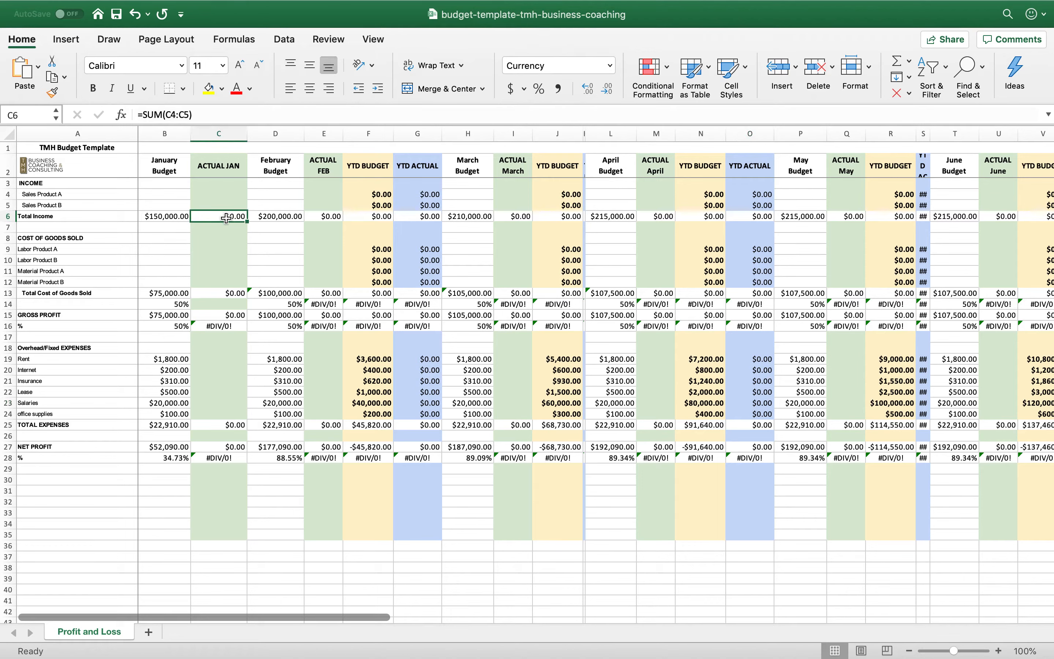
pyautogui.write('155')
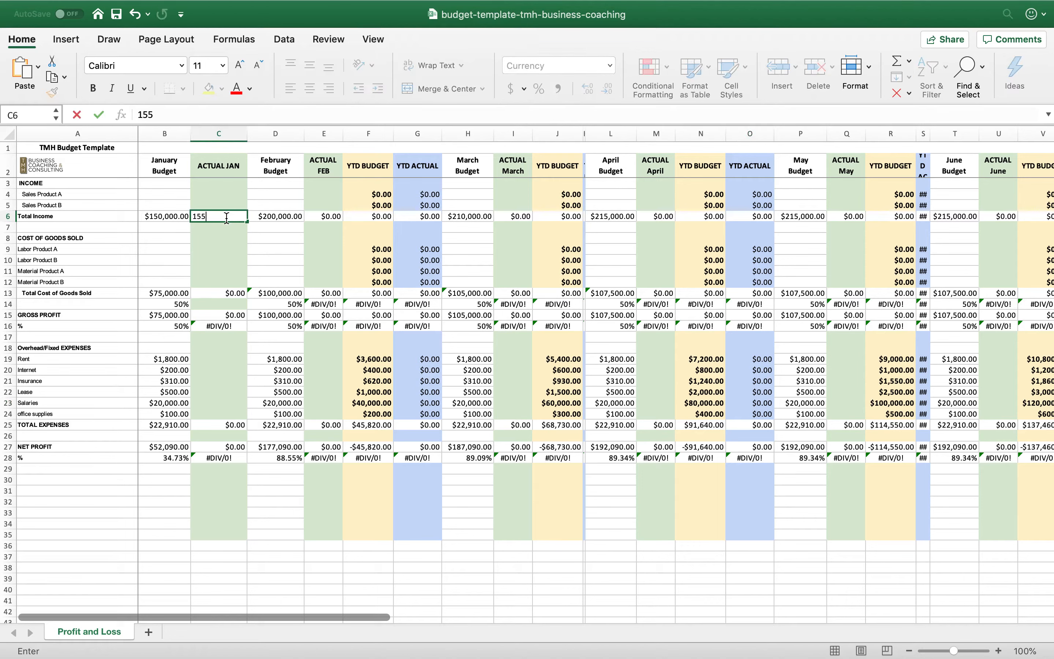
pyautogui.write(',000')
pyautogui.press('Return')
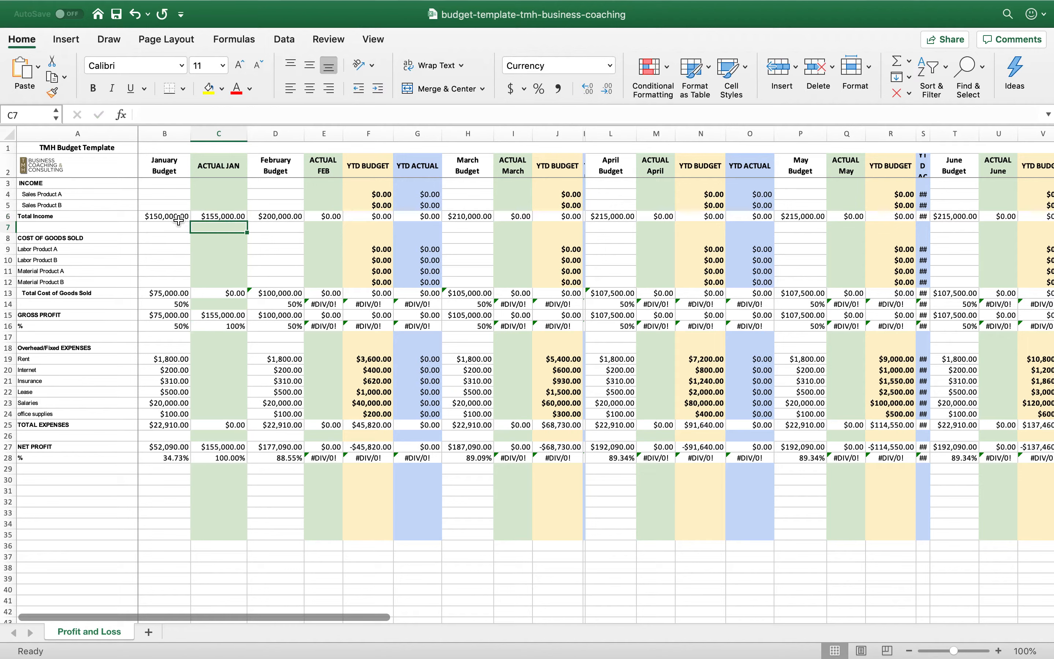
pyautogui.click(227, 295)
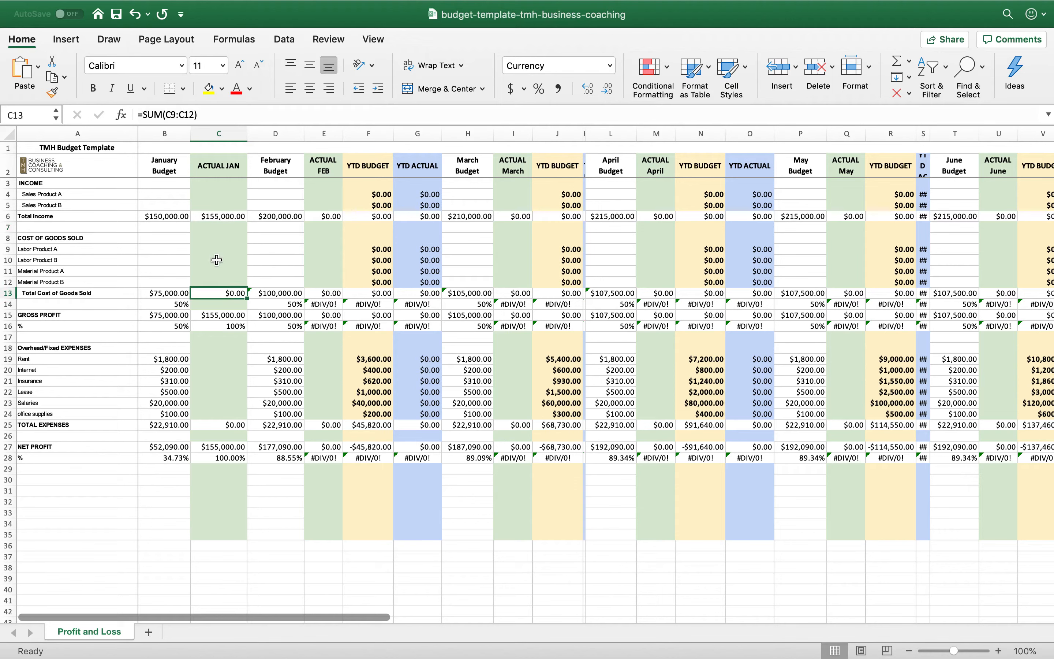
pyautogui.write('88000')
pyautogui.press('Return')
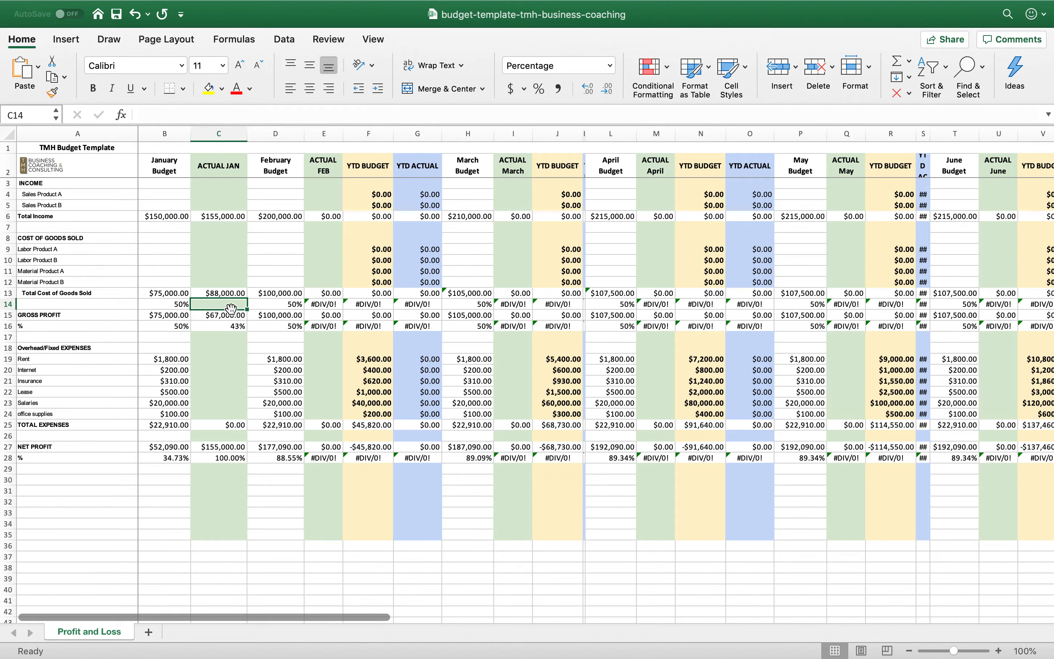
# Calculate January's actual cost of goods sold percentage in C14 with the formula =C13/C6
pyautogui.write('=')
pyautogui.click(226, 293)
pyautogui.write('/')
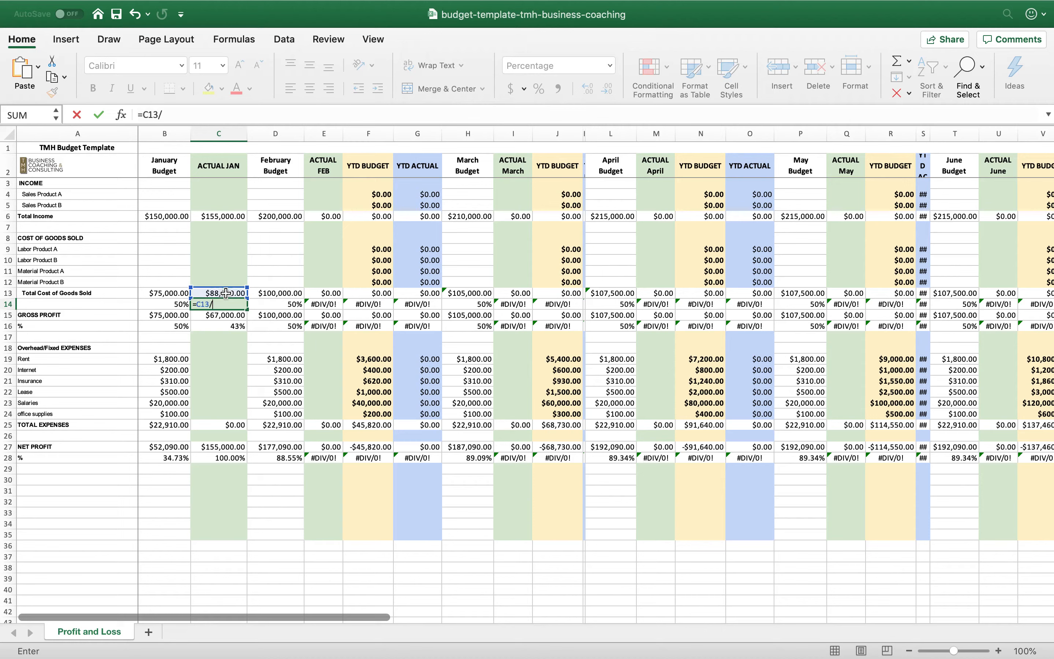
pyautogui.click(224, 217)
pyautogui.press('Return')
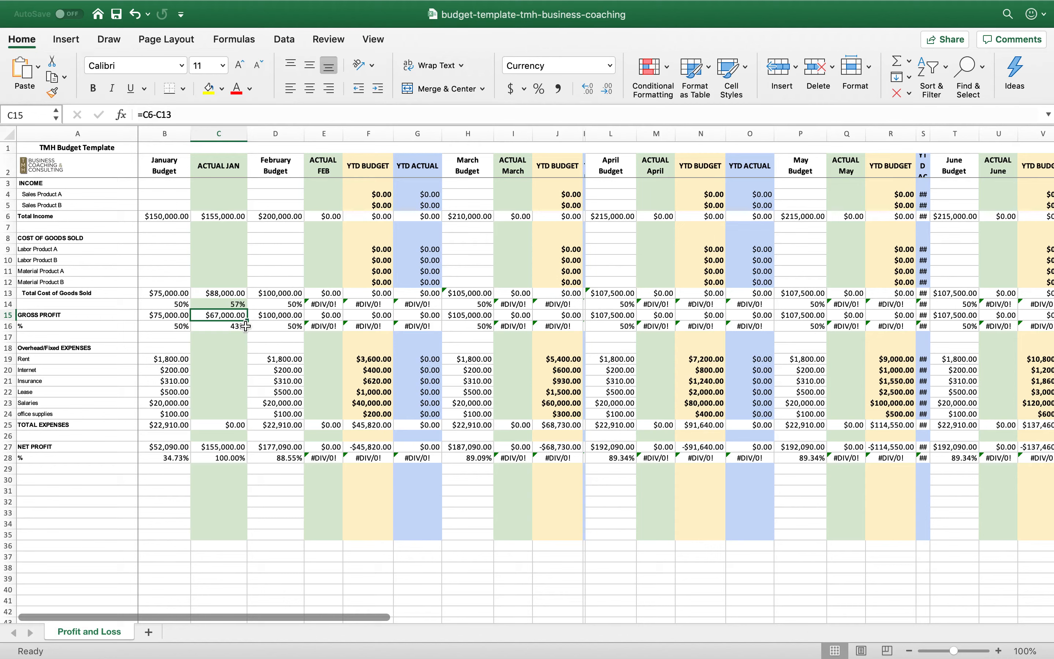
# Enter January's actual rent of 1800, internet of 200, insurance of 310 and lease of 500 in C19:C22
pyautogui.click(231, 359)
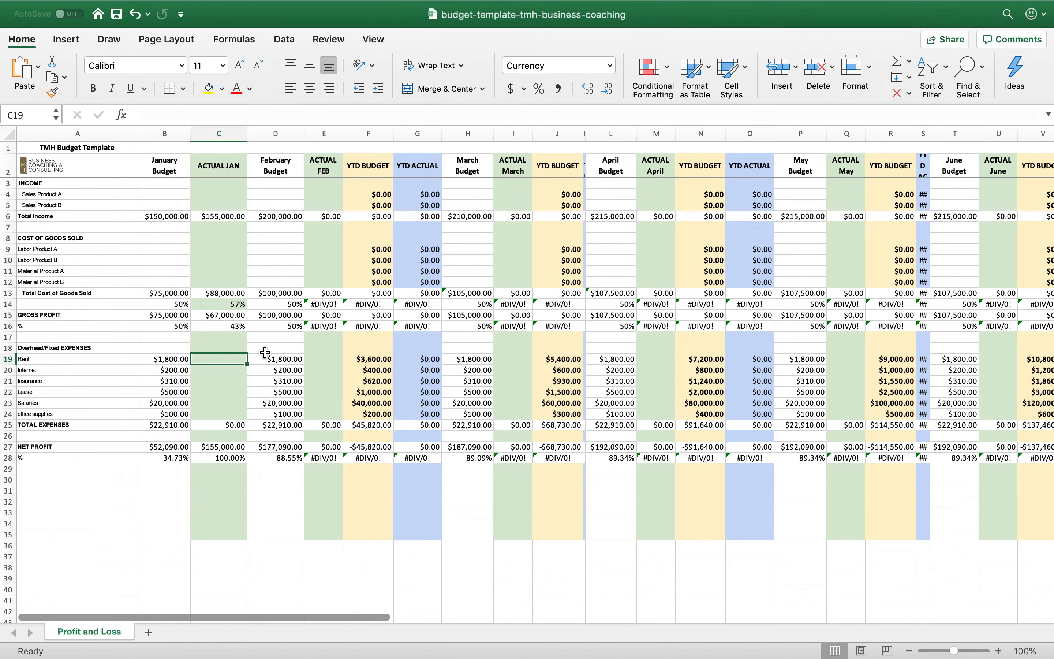
pyautogui.write('1800')
pyautogui.press('Return')
pyautogui.write('200')
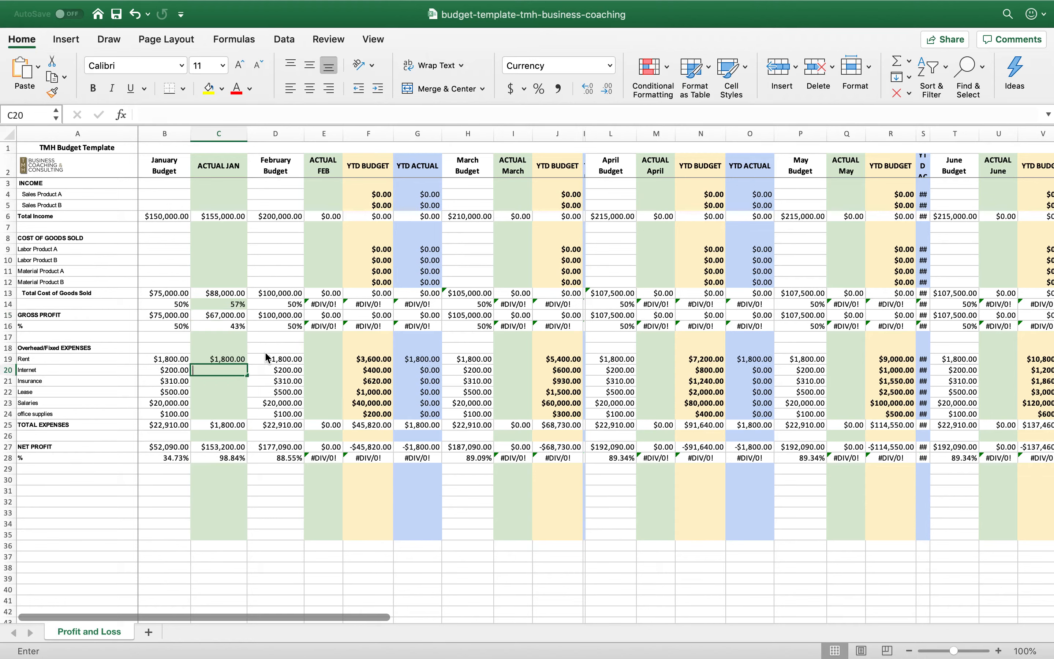
pyautogui.press('Return')
pyautogui.write('310')
pyautogui.press('Return')
pyautogui.write('4')
pyautogui.write('00')
pyautogui.press('Return')
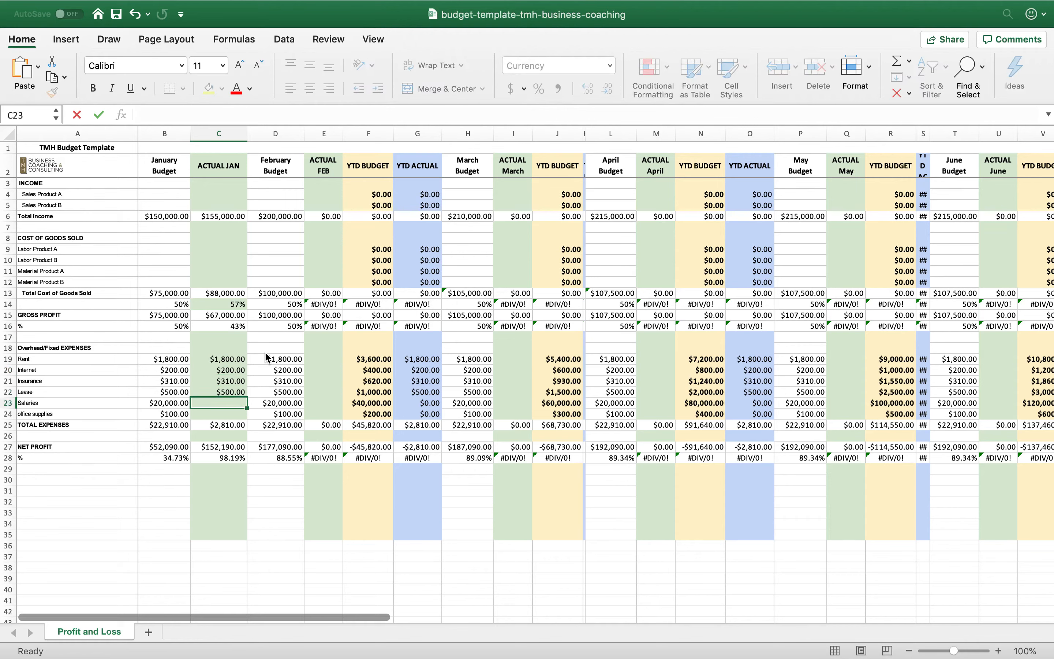
# Enter January's actual salaries of 20,000 in C23 and office supplies of 100 in C24
pyautogui.write('20,000')
pyautogui.press('Return')
pyautogui.write('100')
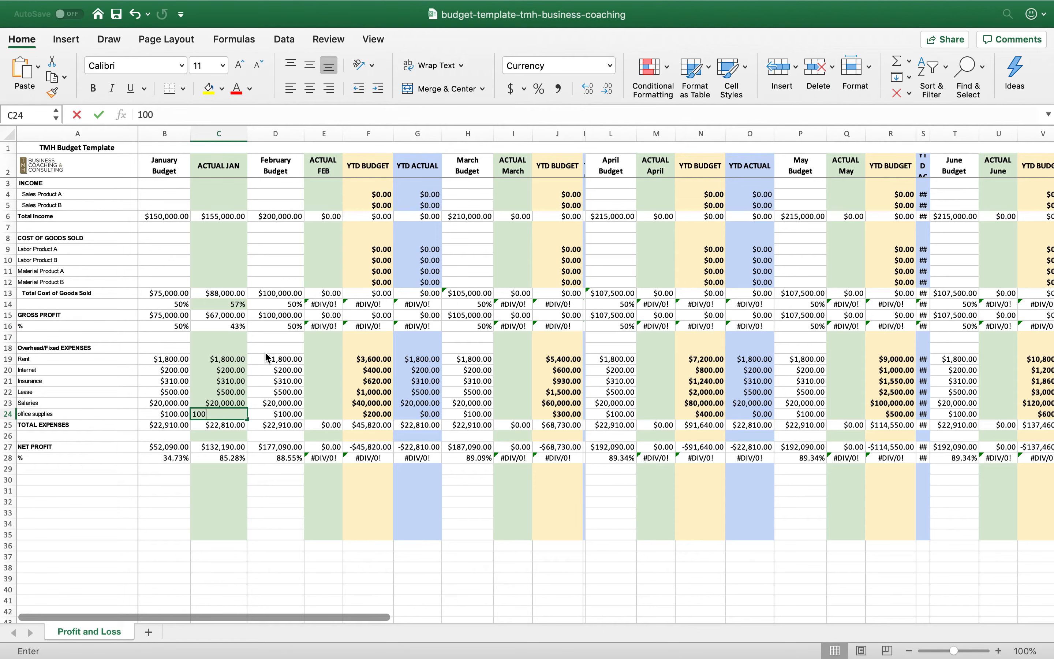
pyautogui.press('Return')
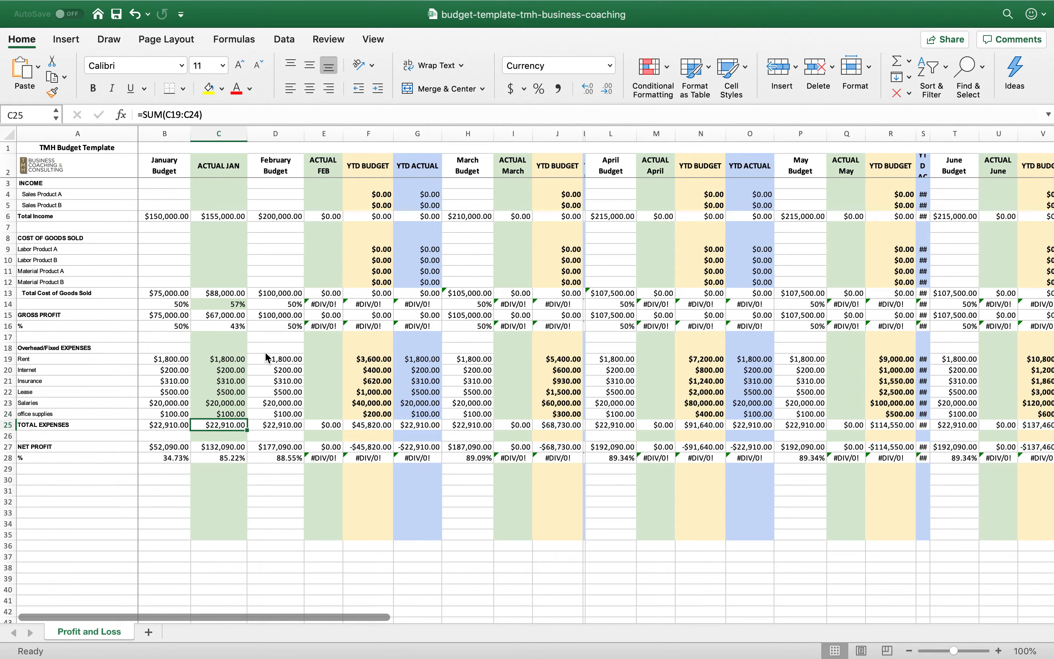
# Change January's actual net profit formula in C27 to gross profit minus total expenses, =C15-C25
pyautogui.press('Return')
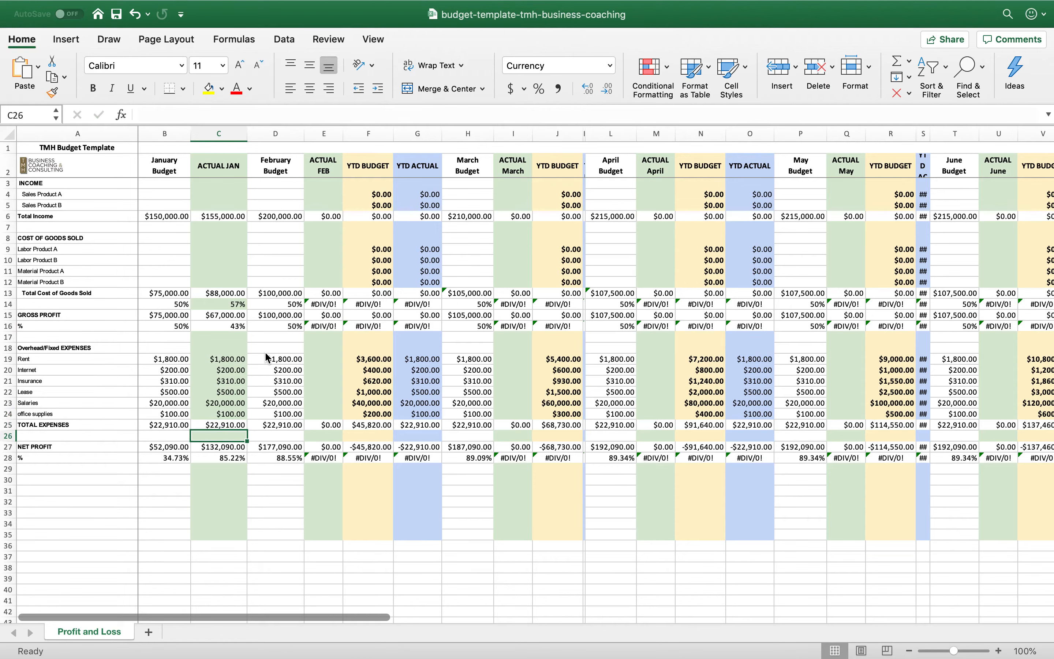
pyautogui.press('Return')
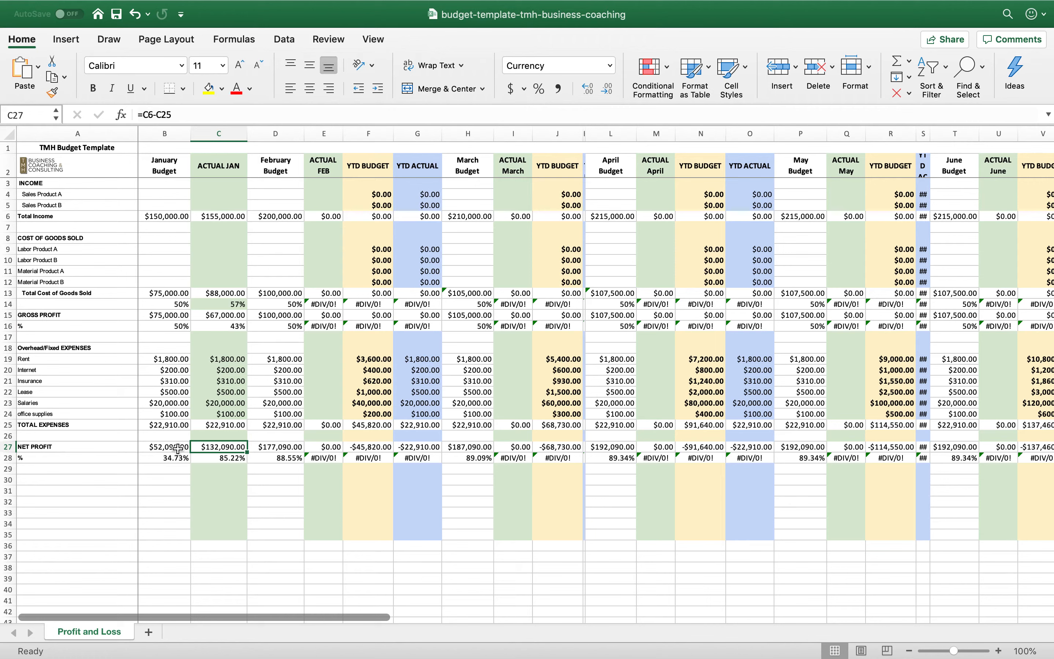
pyautogui.write('=')
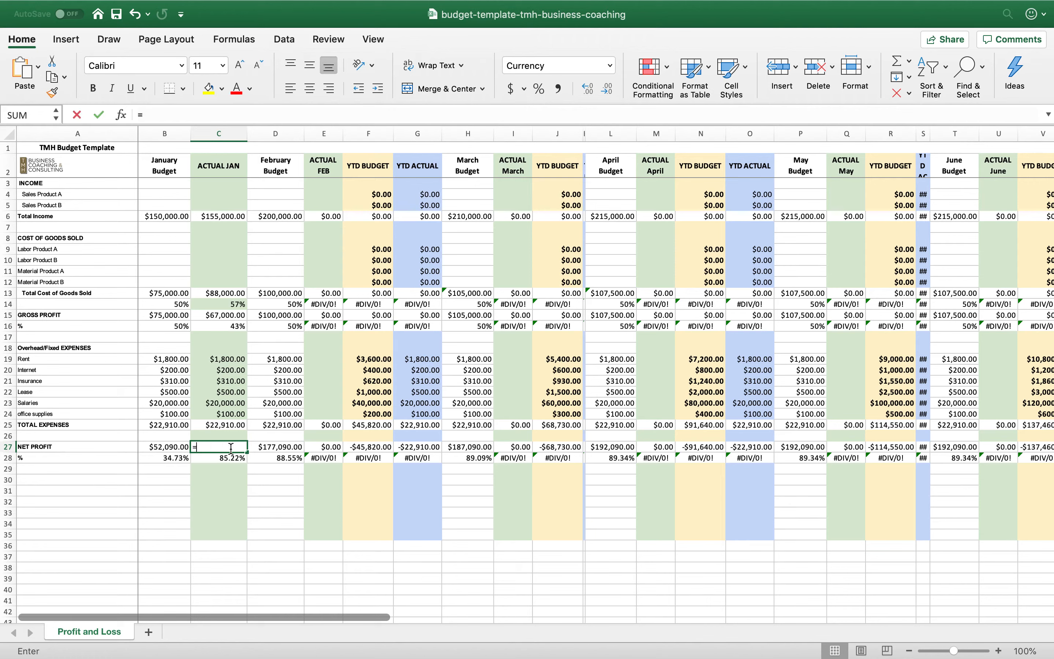
pyautogui.click(218, 314)
pyautogui.write('-')
pyautogui.click(222, 425)
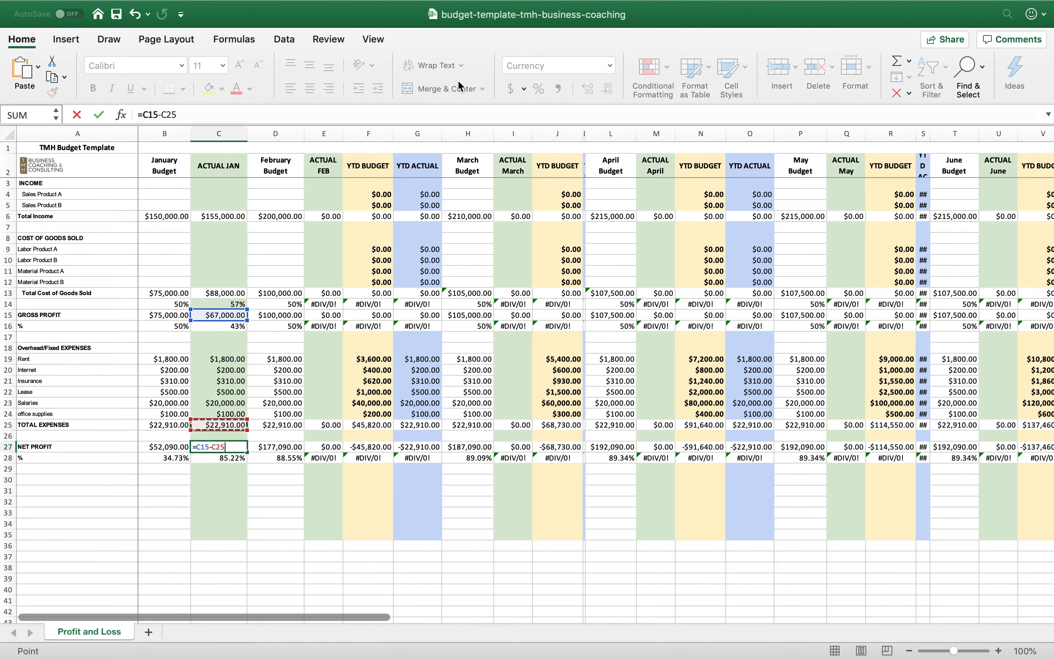
pyautogui.press('Return')
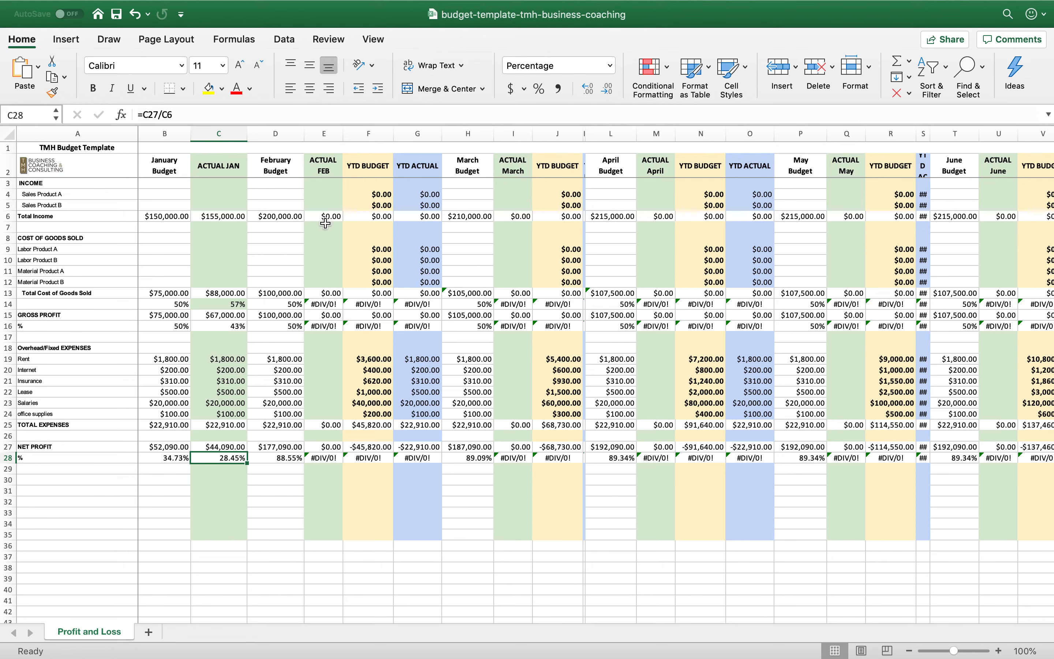
# Calculate February's year-to-date budgeted total income in F6 by adding the January and February budgets with =B6+D6
pyautogui.click(417, 167)
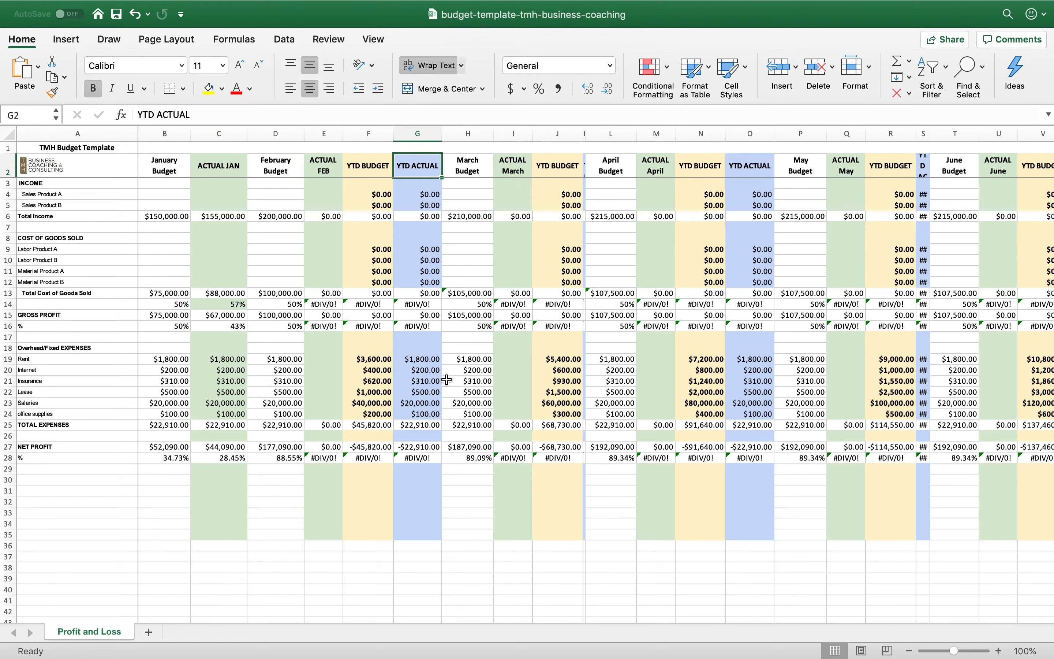
pyautogui.click(375, 220)
pyautogui.write('=')
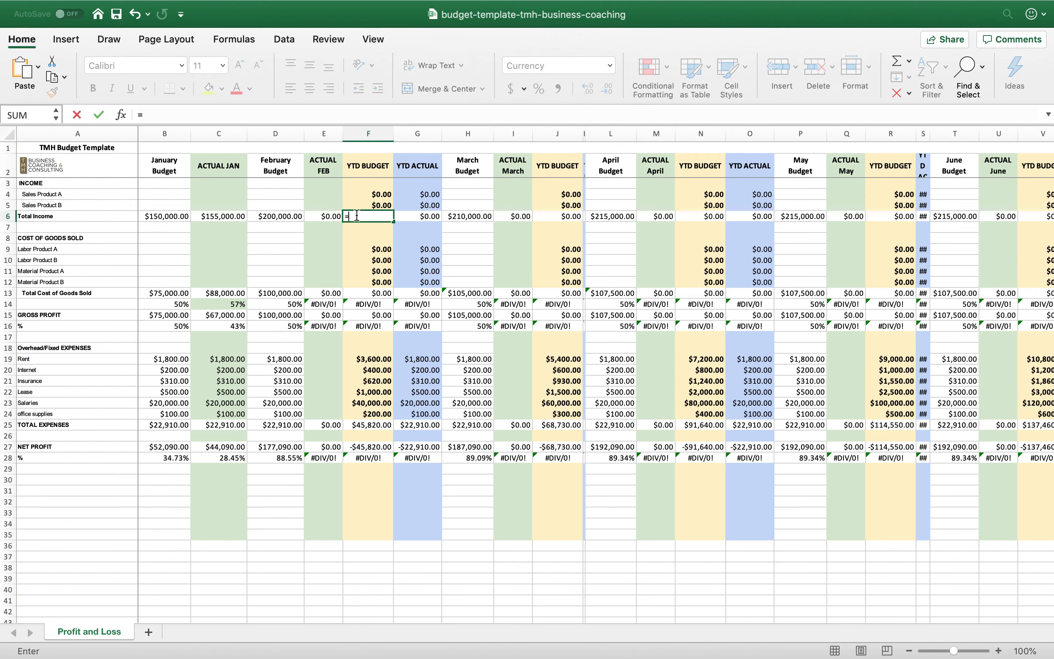
pyautogui.click(222, 215)
pyautogui.write('+')
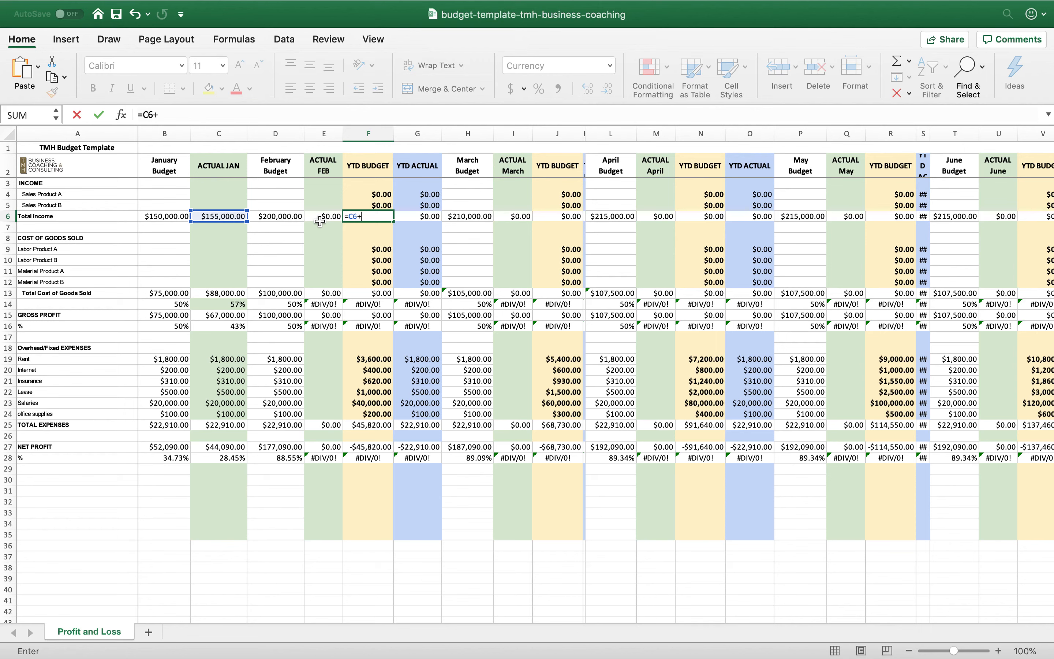
pyautogui.press('BackSpace')
pyautogui.press('BackSpace')
pyautogui.press('BackSpace')
pyautogui.click(176, 215)
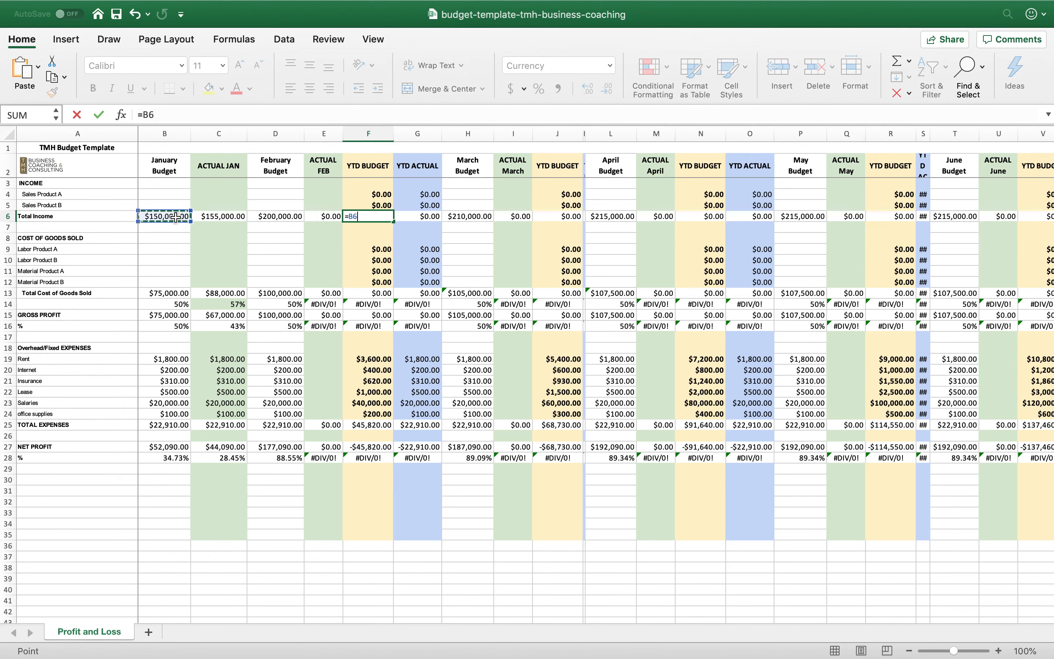
pyautogui.write('+')
pyautogui.click(266, 217)
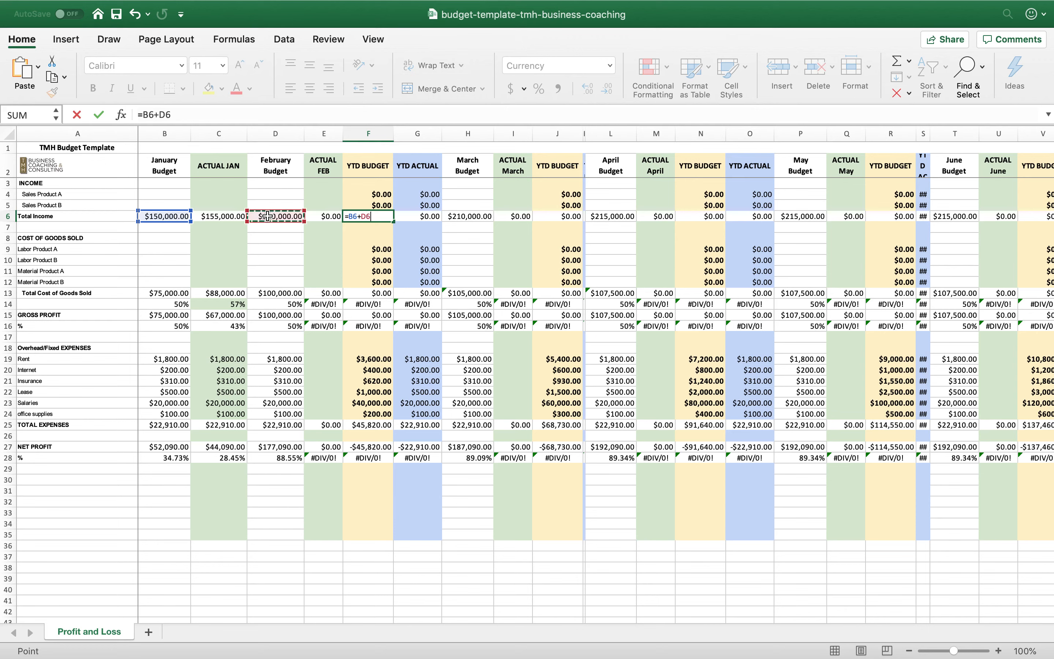
pyautogui.press('Return')
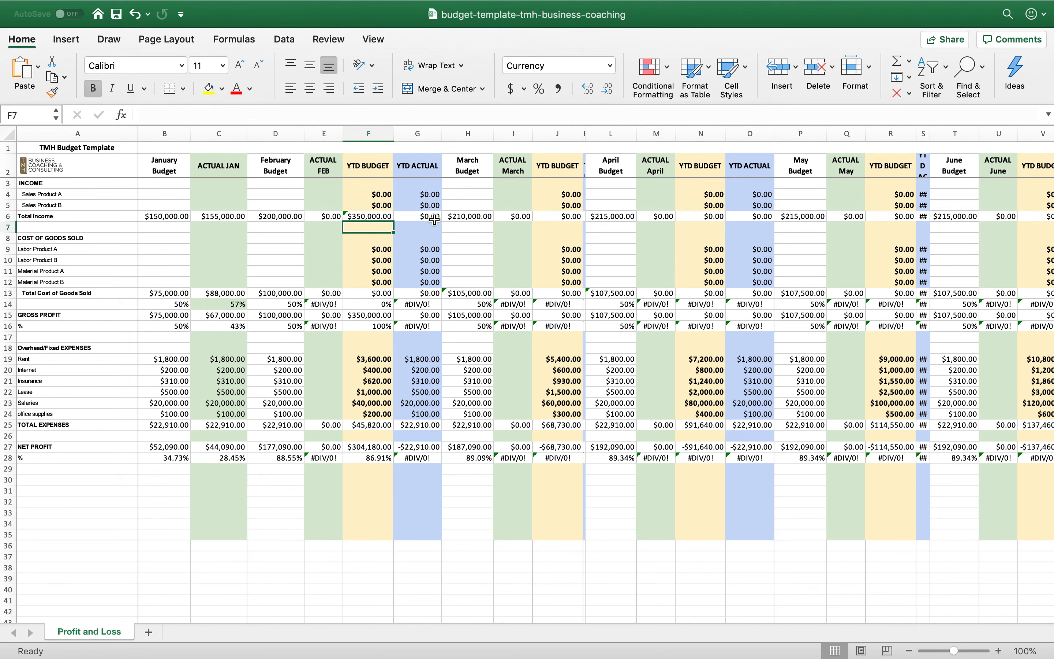
# Calculate February's year-to-date actual total income in G6 by adding the January and February actuals with =C6+E6
pyautogui.click(434, 215)
pyautogui.write('=')
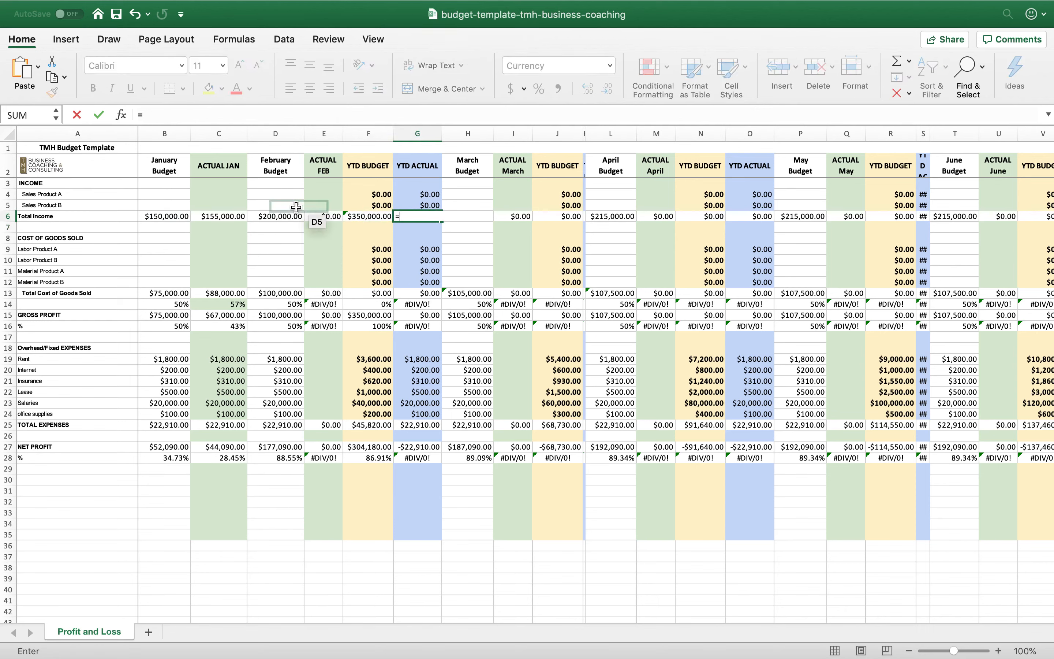
pyautogui.click(229, 215)
pyautogui.write('+')
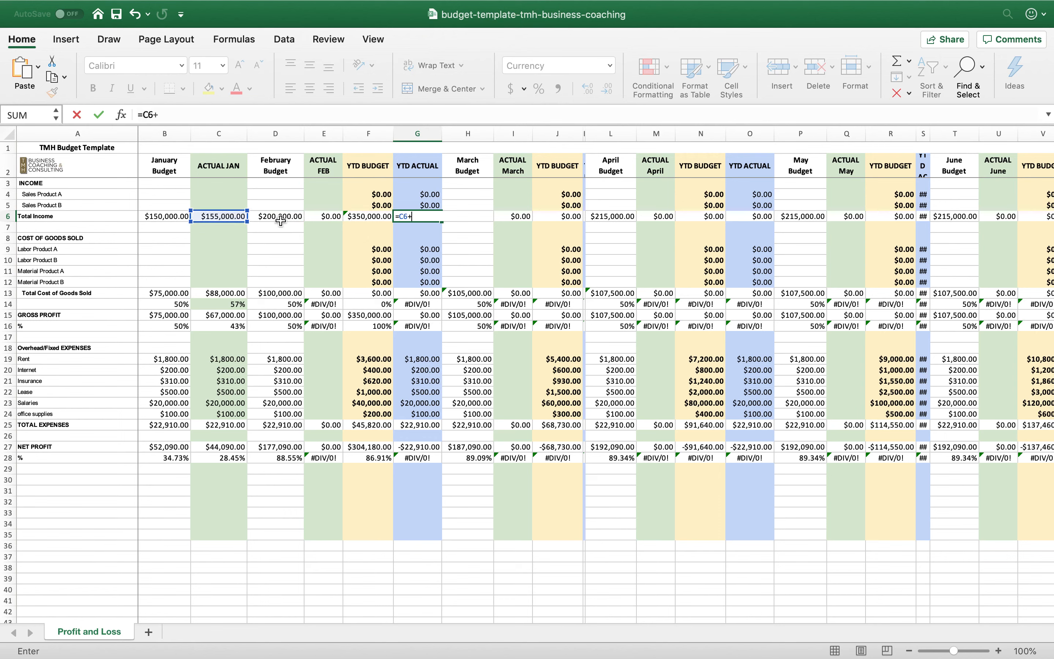
pyautogui.click(324, 215)
pyautogui.press('Return')
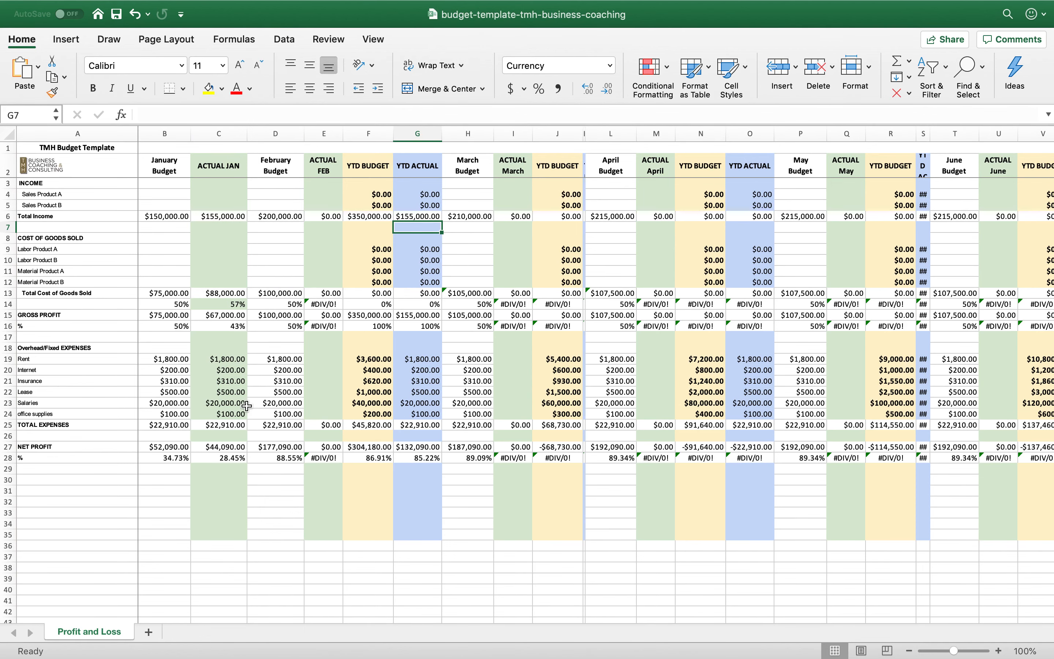
pyautogui.hscroll(10, 462, 362)
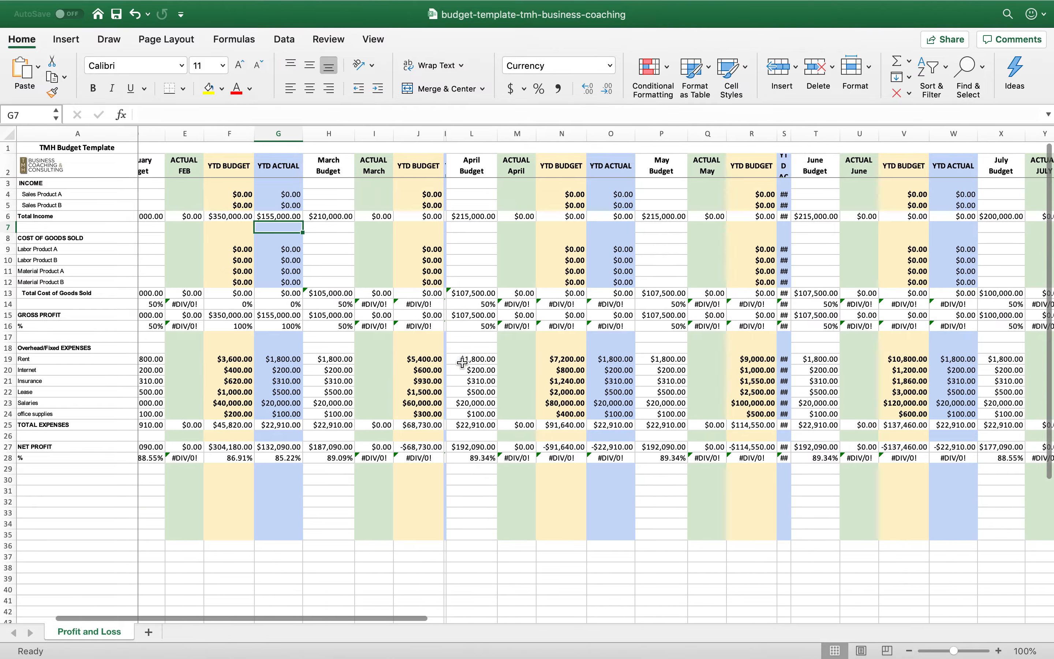
pyautogui.hscroll(15, 463, 362)
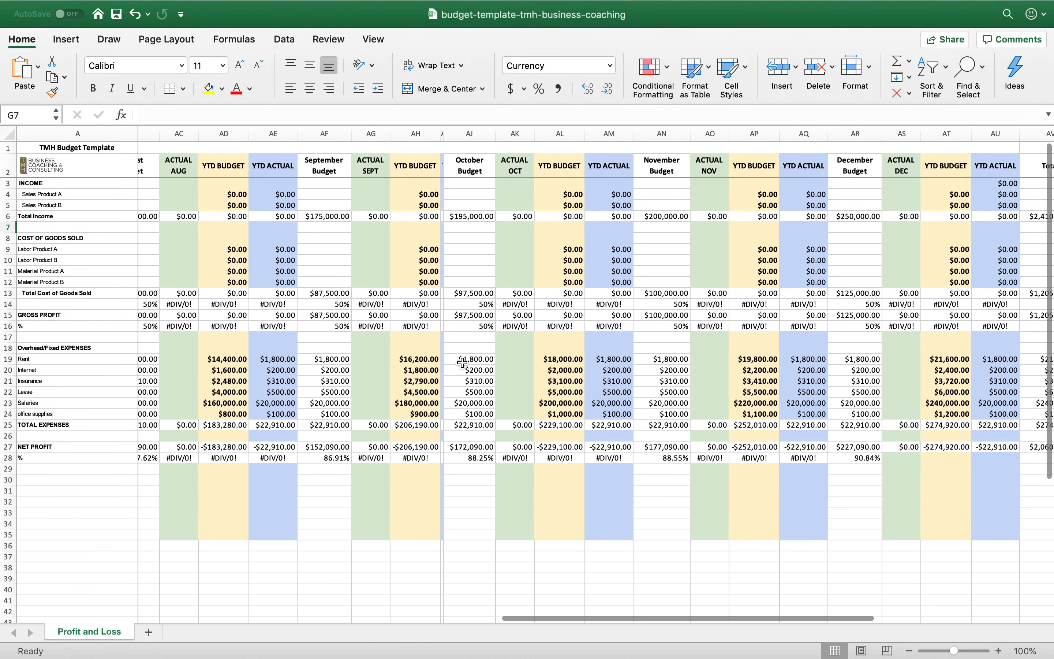
pyautogui.hscroll(3, 462, 363)
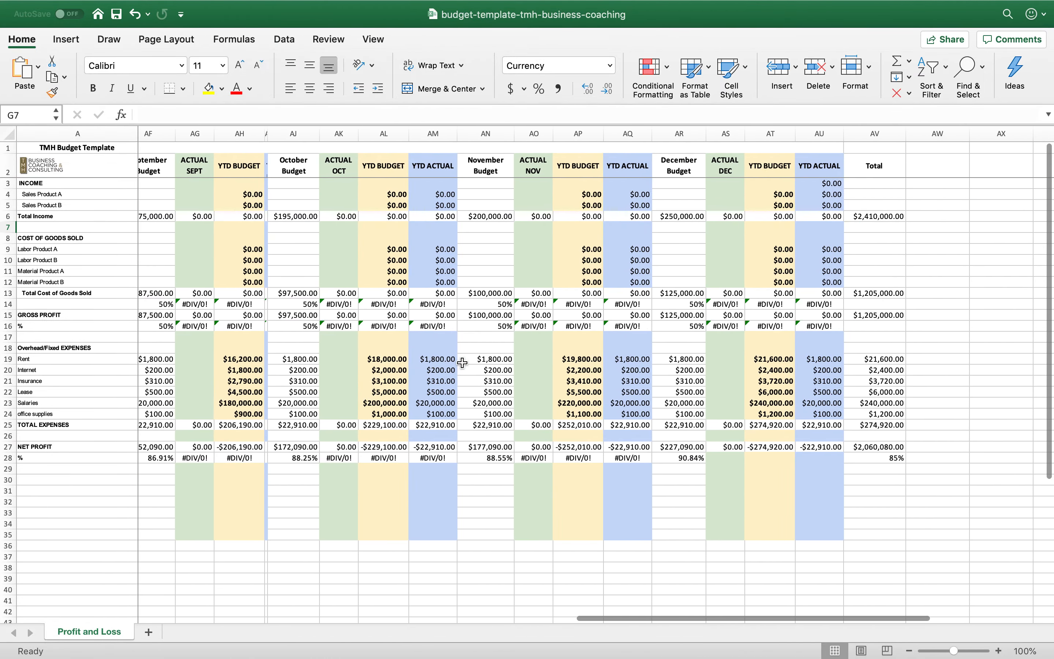
pyautogui.hscroll(-20, 463, 363)
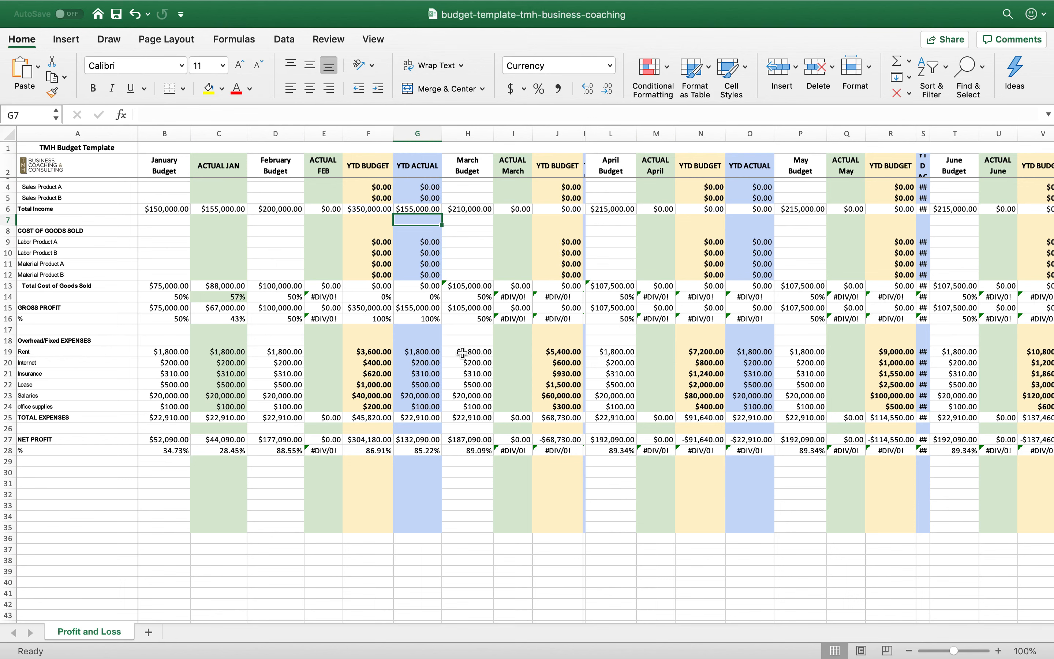
pyautogui.moveTo(402, 5)
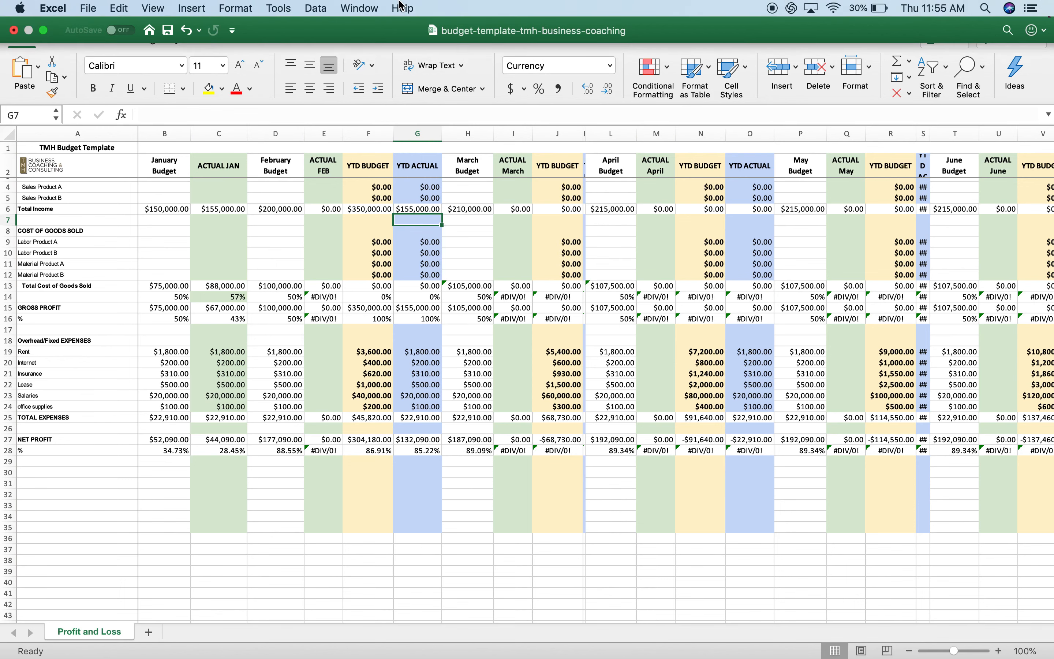